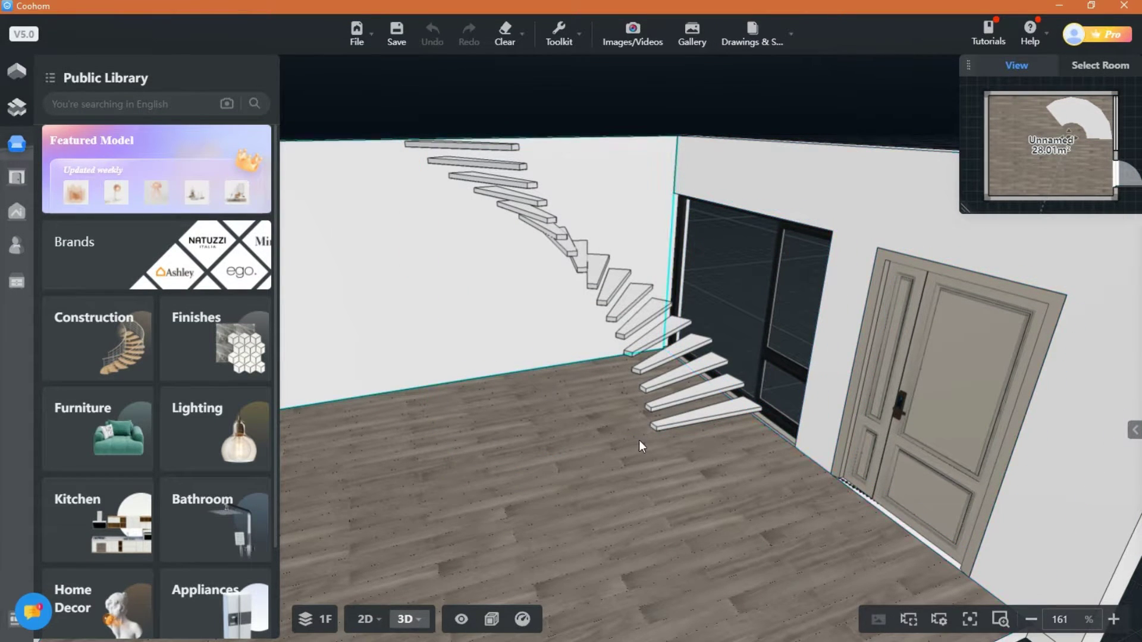
Step: Open the Custom Modeling tool from the advanced tools for the room with the spiral stairs
{"action": "left_click_drag", "start_coordinate": [567, 493], "coordinate": [619, 506]}
{"action": "scroll", "coordinate": [516, 483], "scroll_direction": "up", "scroll_amount": 3}
{"action": "scroll", "coordinate": [539, 485], "scroll_direction": "down", "scroll_amount": 2}
{"action": "scroll", "coordinate": [627, 510], "scroll_direction": "down", "scroll_amount": 1}
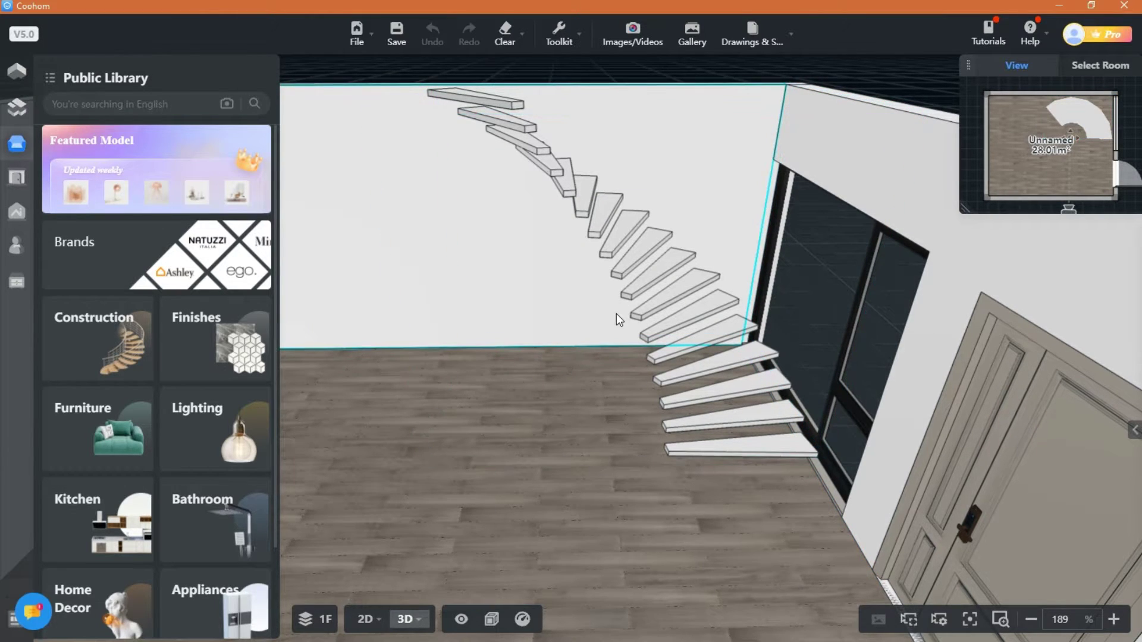
{"action": "mouse_move", "coordinate": [21, 290]}
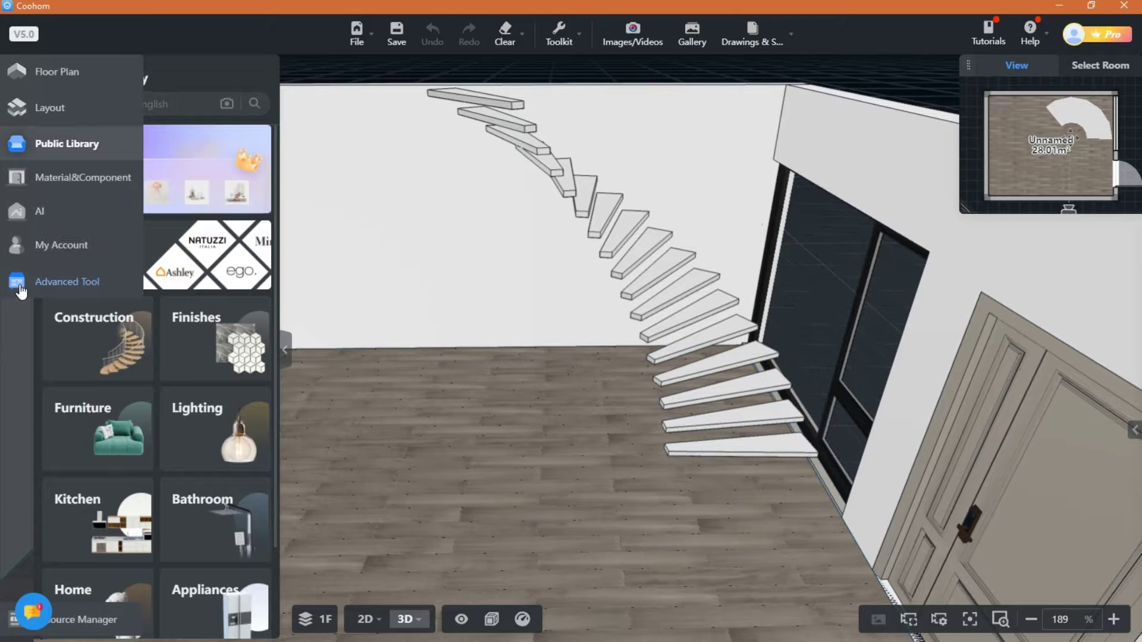
{"action": "left_click", "coordinate": [20, 282]}
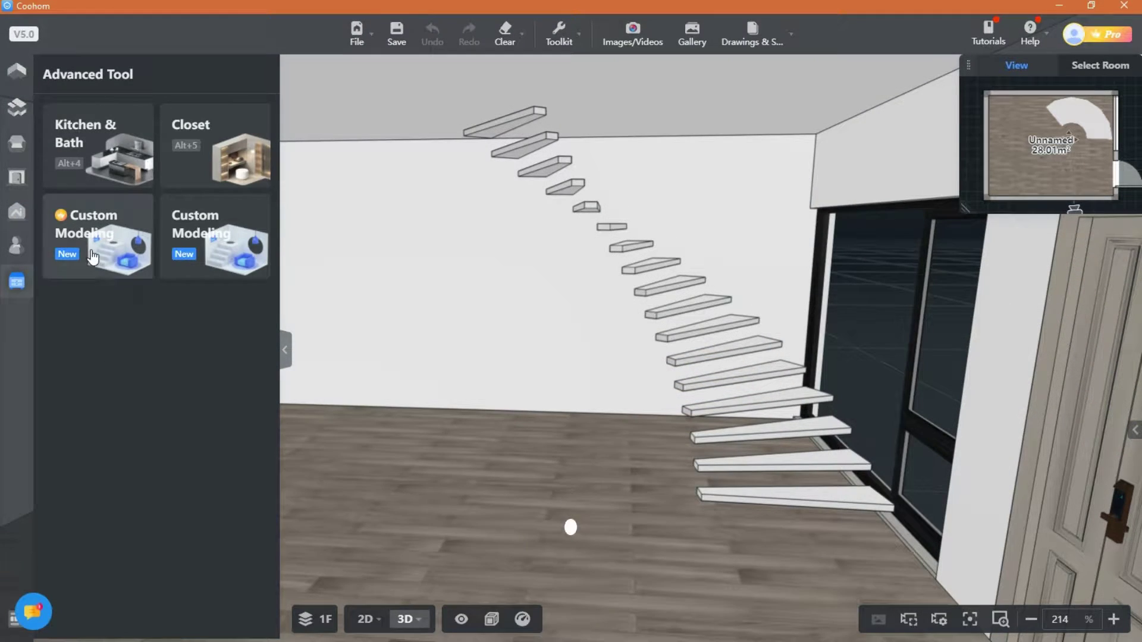
{"action": "left_click", "coordinate": [92, 256]}
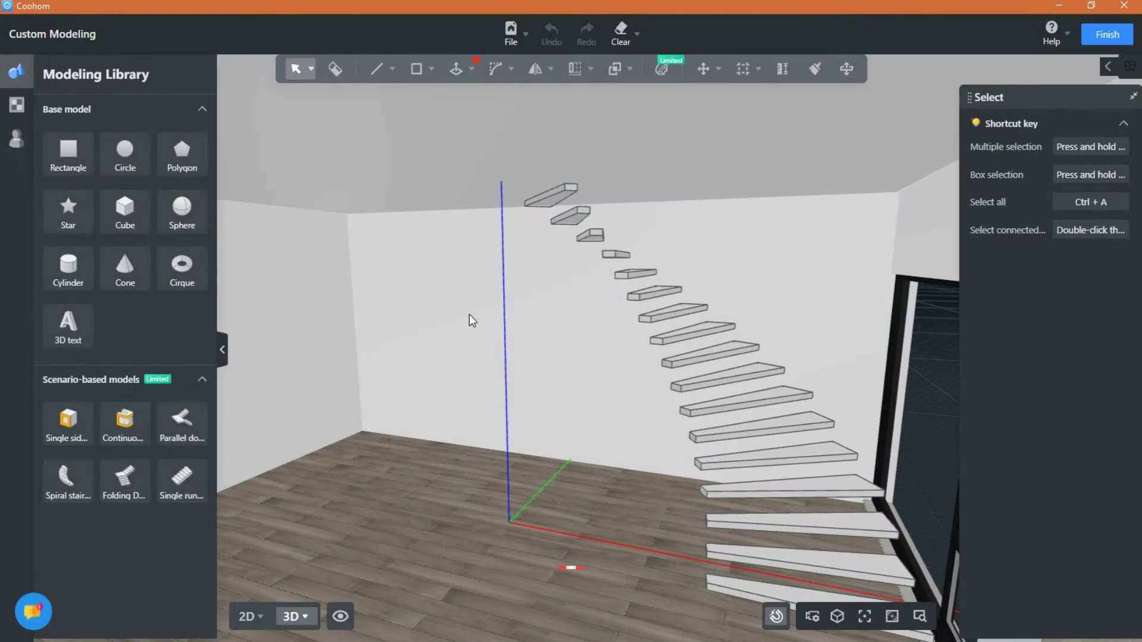
Step: Place a Folding Double Run Stairs model on the floor beside the existing spiral stairs
{"action": "left_click_drag", "start_coordinate": [469, 315], "coordinate": [648, 527]}
{"action": "right_click_drag", "start_coordinate": [648, 528], "coordinate": [558, 426]}
{"action": "left_click_drag", "start_coordinate": [559, 426], "coordinate": [548, 415]}
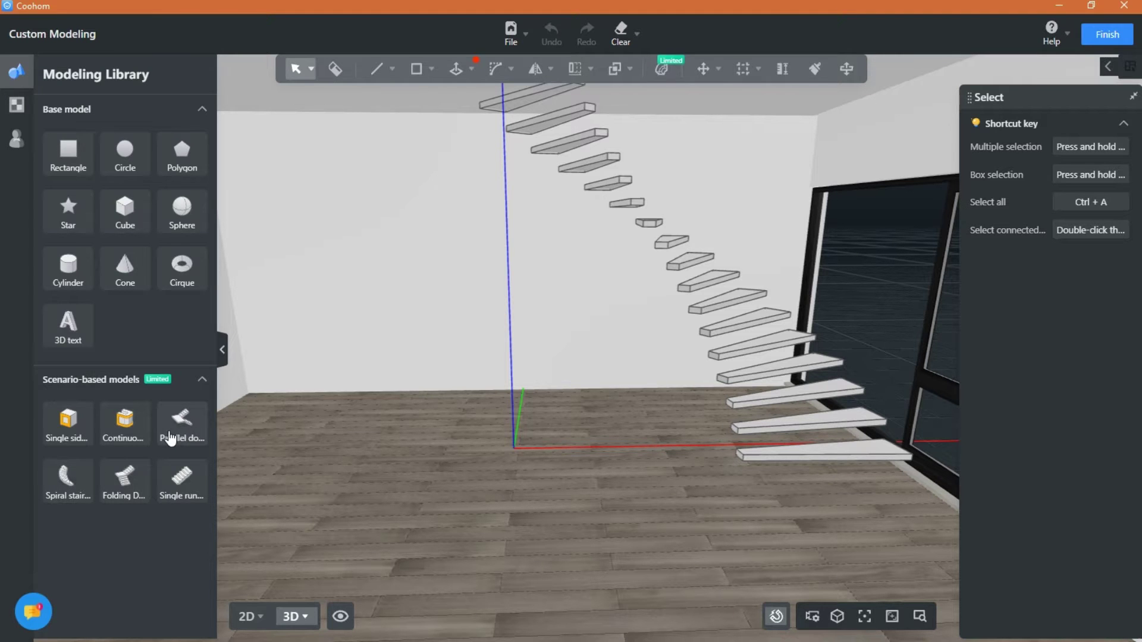
{"action": "left_click_drag", "start_coordinate": [325, 468], "coordinate": [458, 419]}
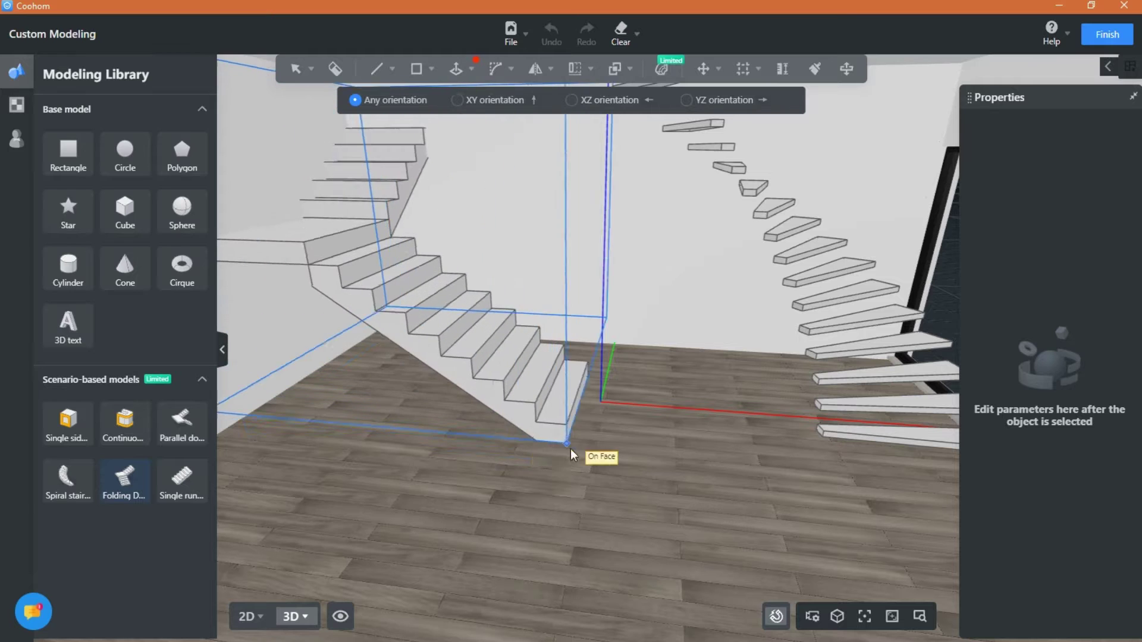
{"action": "left_click", "coordinate": [618, 469]}
{"action": "left_click", "coordinate": [618, 470]}
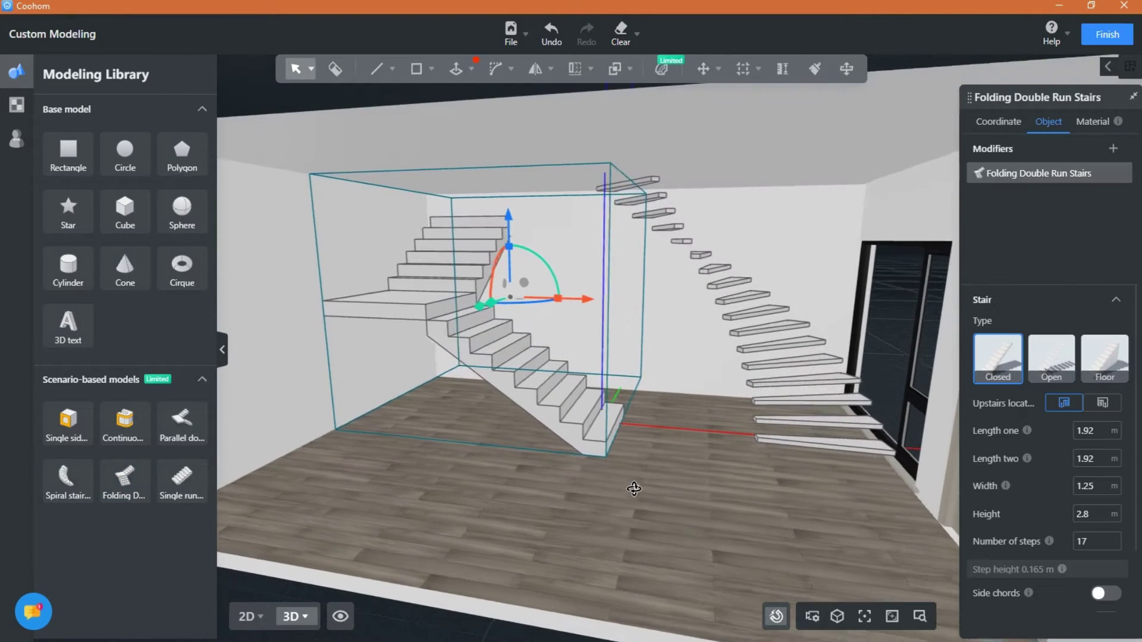
Step: Move the double run staircase against the side wall and adjust its position along the other horizontal axis
{"action": "left_click_drag", "start_coordinate": [537, 302], "coordinate": [353, 313]}
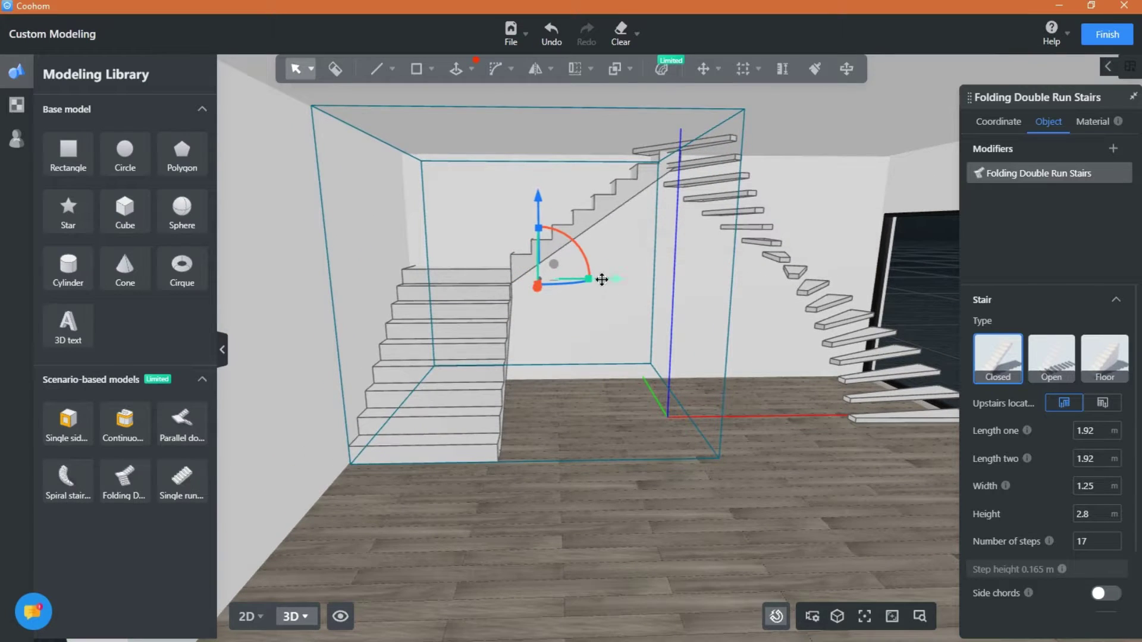
{"action": "mouse_move", "coordinate": [600, 279]}
{"action": "left_mouse_down"}
{"action": "mouse_move", "coordinate": [535, 275]}
{"action": "mouse_move", "coordinate": [598, 277]}
{"action": "left_mouse_up"}
{"action": "right_click_drag", "start_coordinate": [585, 518], "coordinate": [578, 564]}
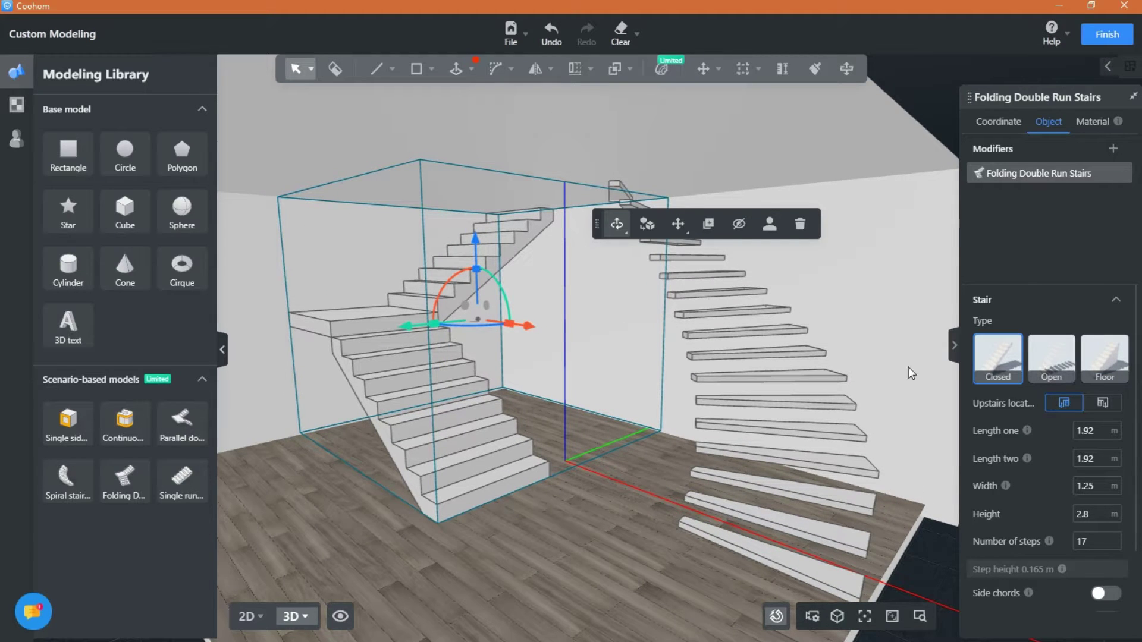
Step: Try the Open and Floor types on the double run staircase and return it to Closed
{"action": "left_click", "coordinate": [1051, 370]}
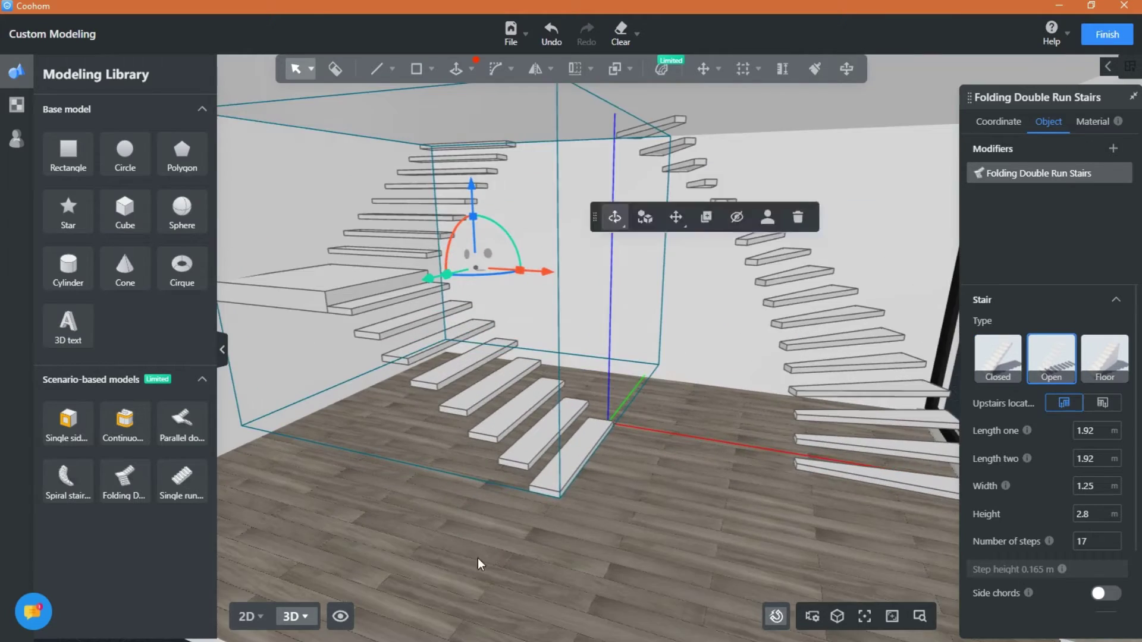
{"action": "mouse_move", "coordinate": [478, 564]}
{"action": "right_mouse_down"}
{"action": "mouse_move", "coordinate": [541, 555]}
{"action": "mouse_move", "coordinate": [486, 555]}
{"action": "right_mouse_up"}
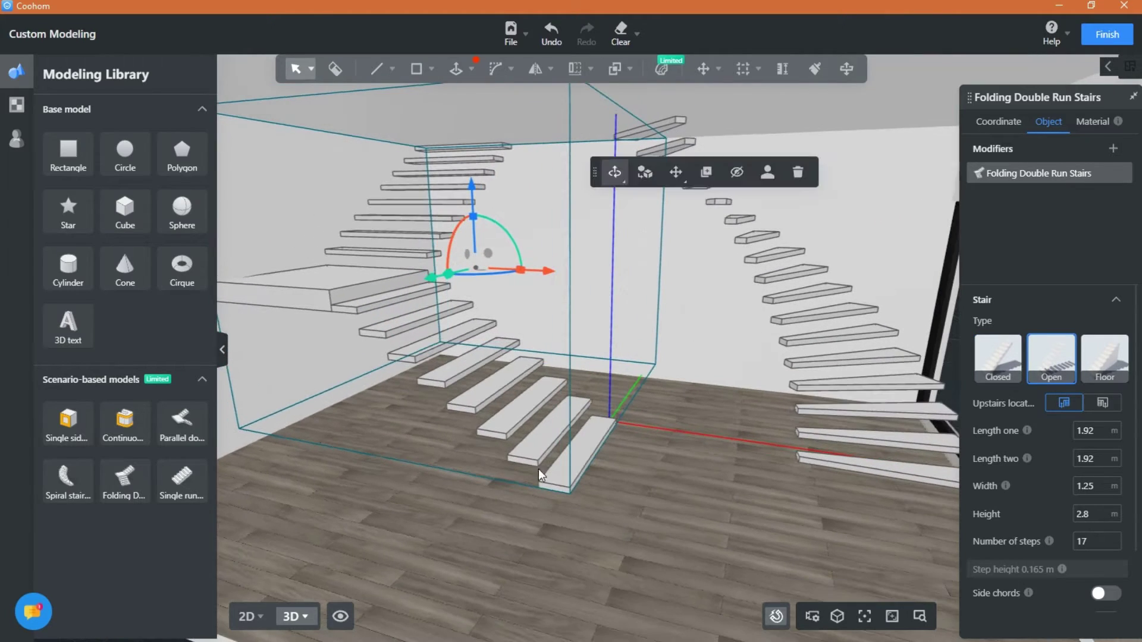
{"action": "left_click", "coordinate": [1118, 370]}
{"action": "right_click_drag", "start_coordinate": [791, 555], "coordinate": [717, 578]}
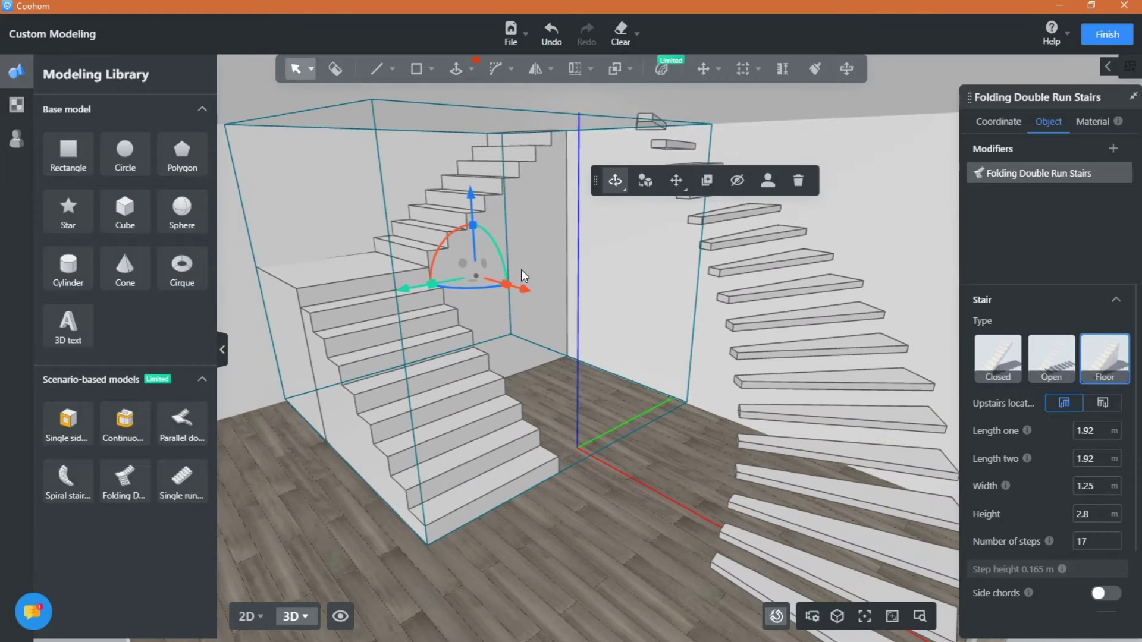
{"action": "middle_click_drag", "start_coordinate": [584, 546], "coordinate": [616, 533]}
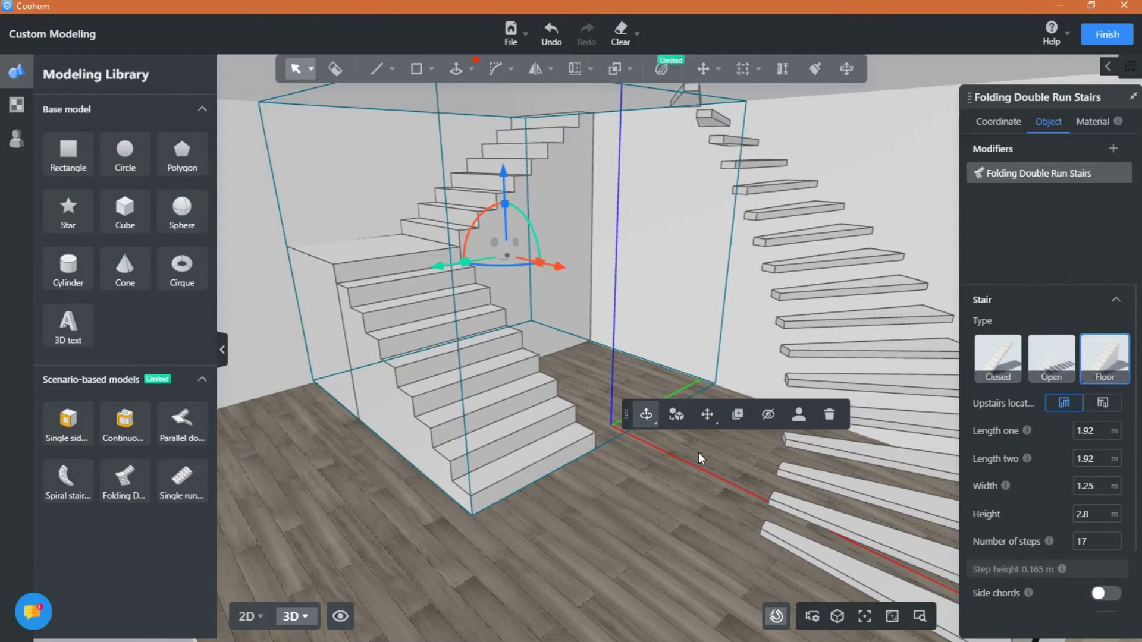
{"action": "left_click", "coordinate": [1018, 366]}
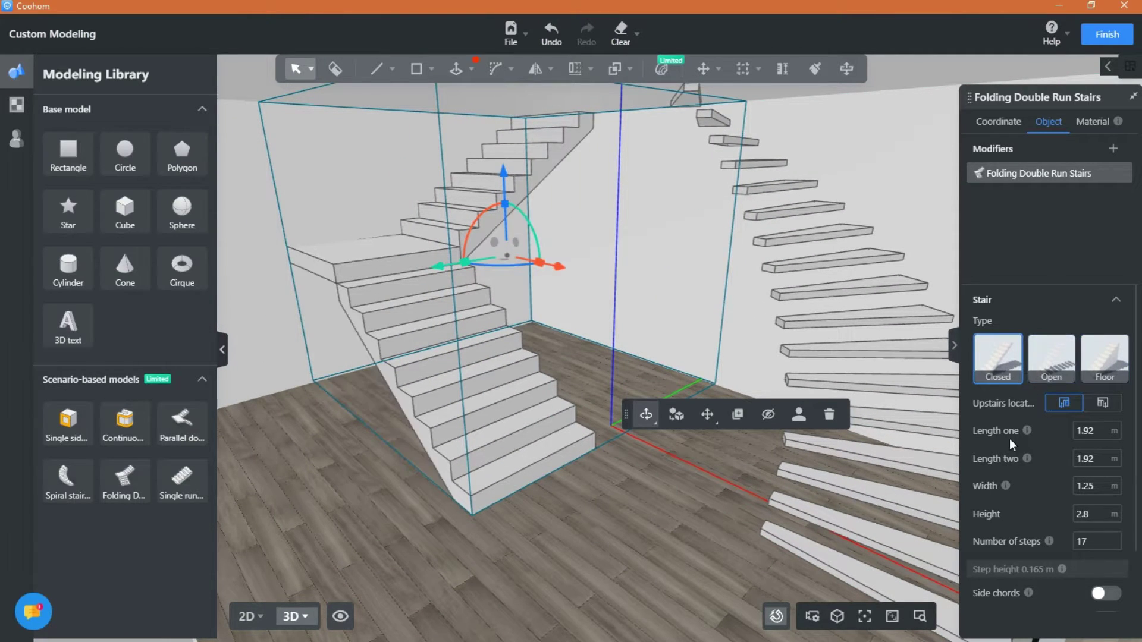
Step: Try the upstairs location on the right for the double run staircase and return it to the left
{"action": "left_click", "coordinate": [1103, 404]}
{"action": "middle_click_drag", "start_coordinate": [404, 449], "coordinate": [558, 498]}
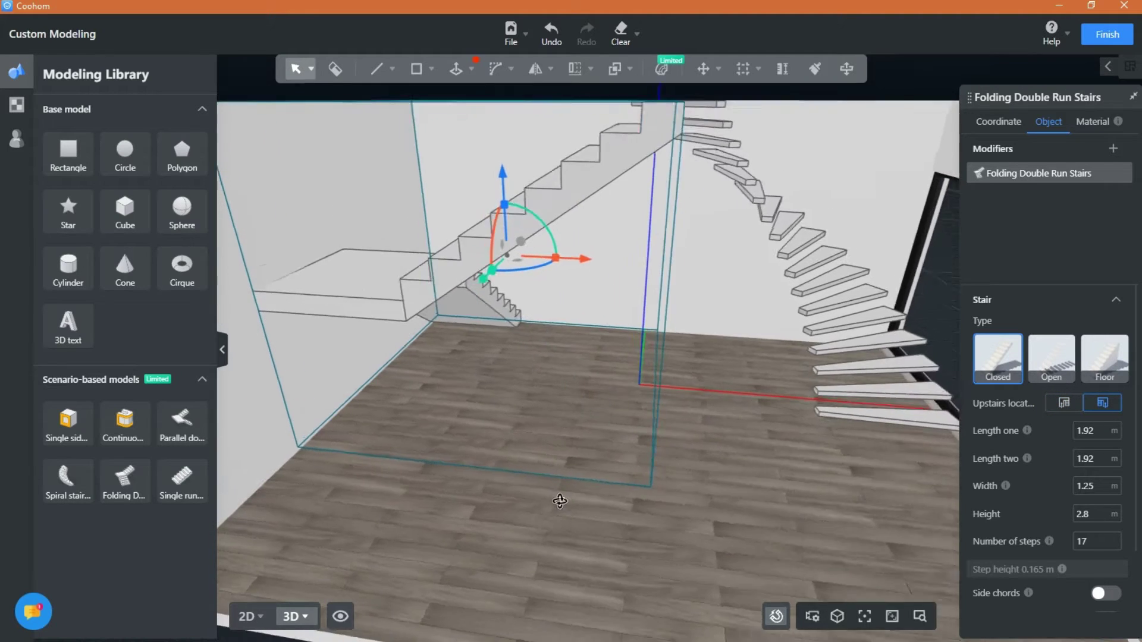
{"action": "left_click", "coordinate": [1061, 404]}
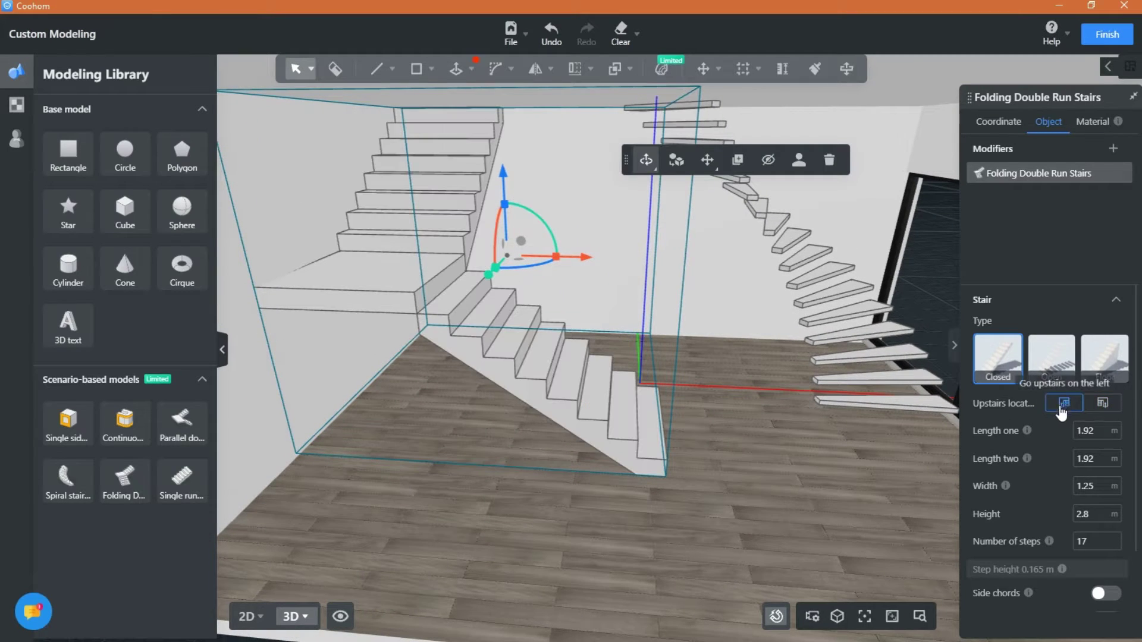
{"action": "left_click", "coordinate": [1104, 405]}
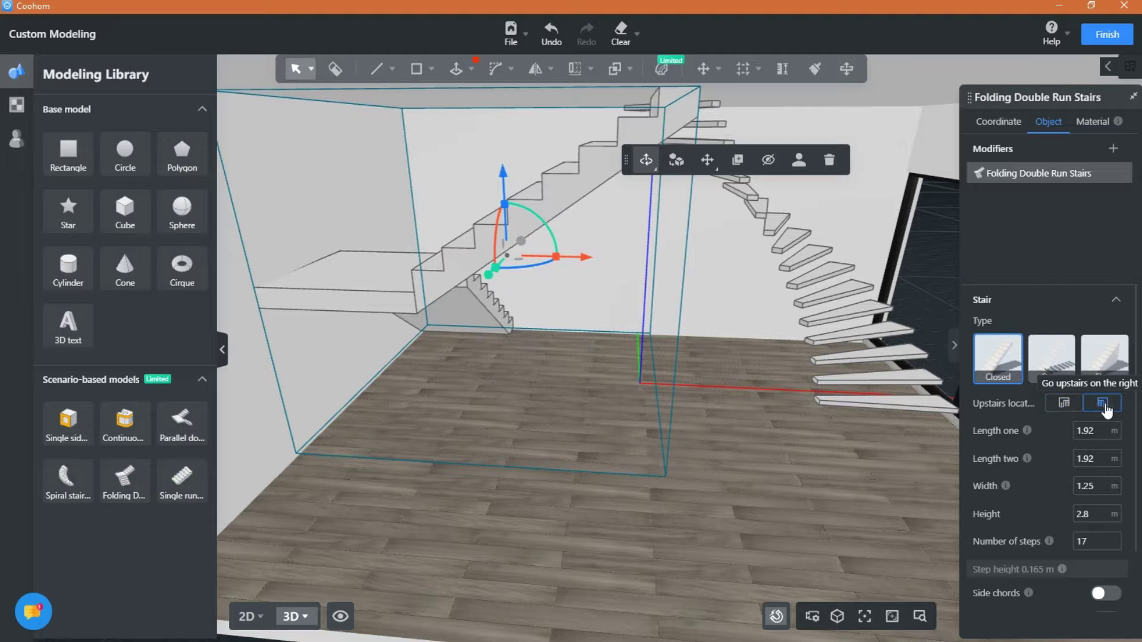
{"action": "middle_click_drag", "start_coordinate": [672, 466], "coordinate": [714, 470]}
{"action": "left_click", "coordinate": [1064, 402]}
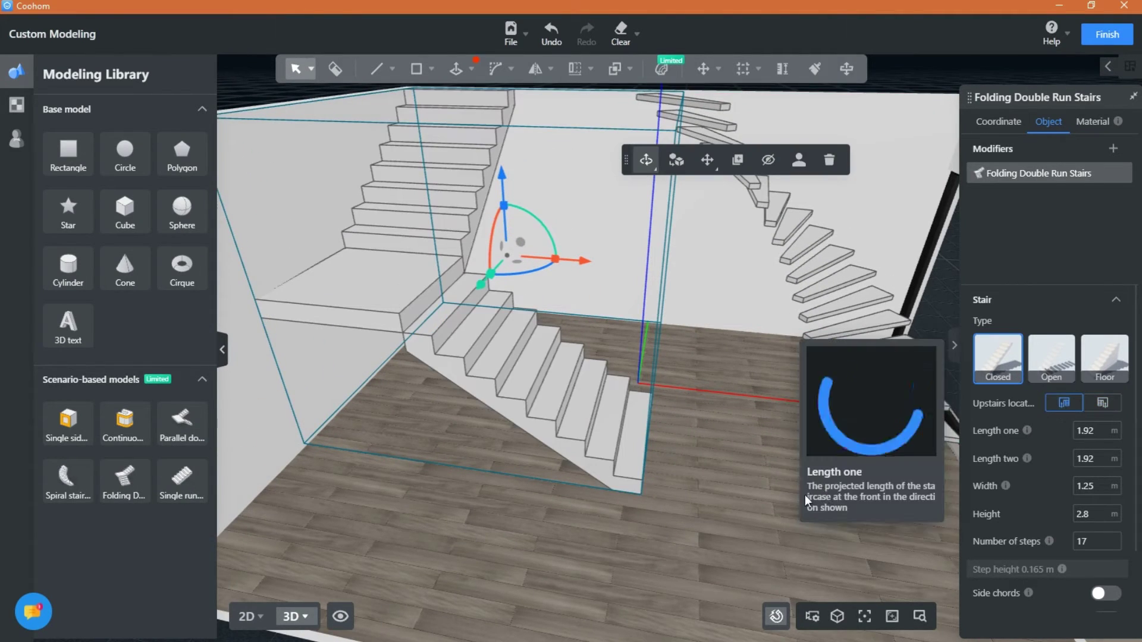
Step: Review the staircase's dimension parameters and turn on its side chords
{"action": "mouse_move", "coordinate": [1027, 432]}
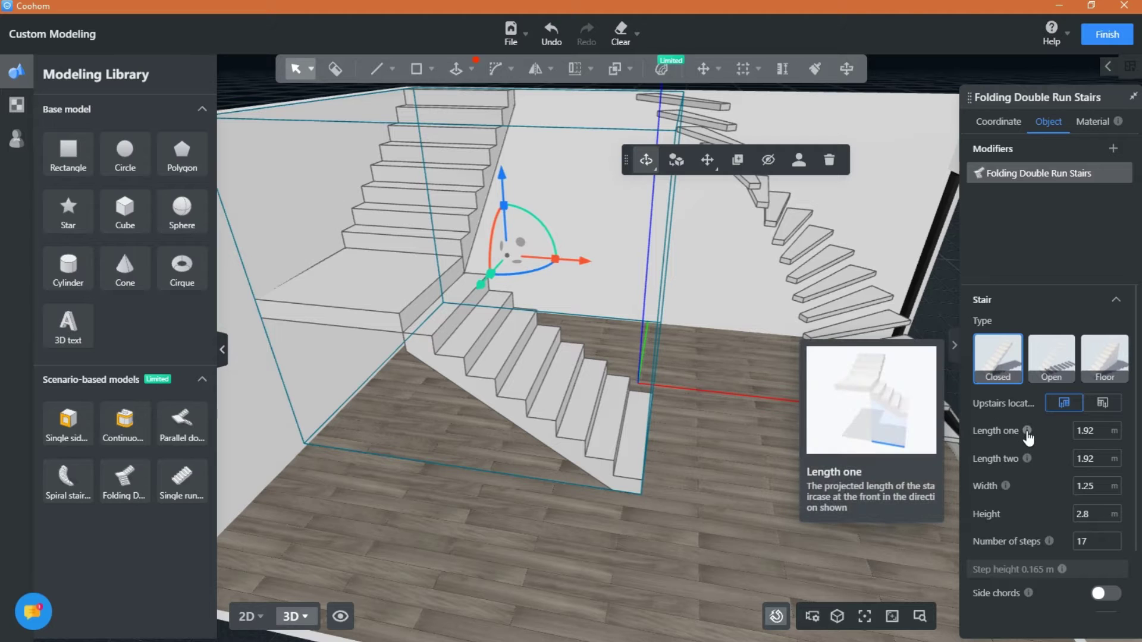
{"action": "middle_click_drag", "start_coordinate": [671, 490], "coordinate": [653, 465]}
{"action": "mouse_move", "coordinate": [1030, 463]}
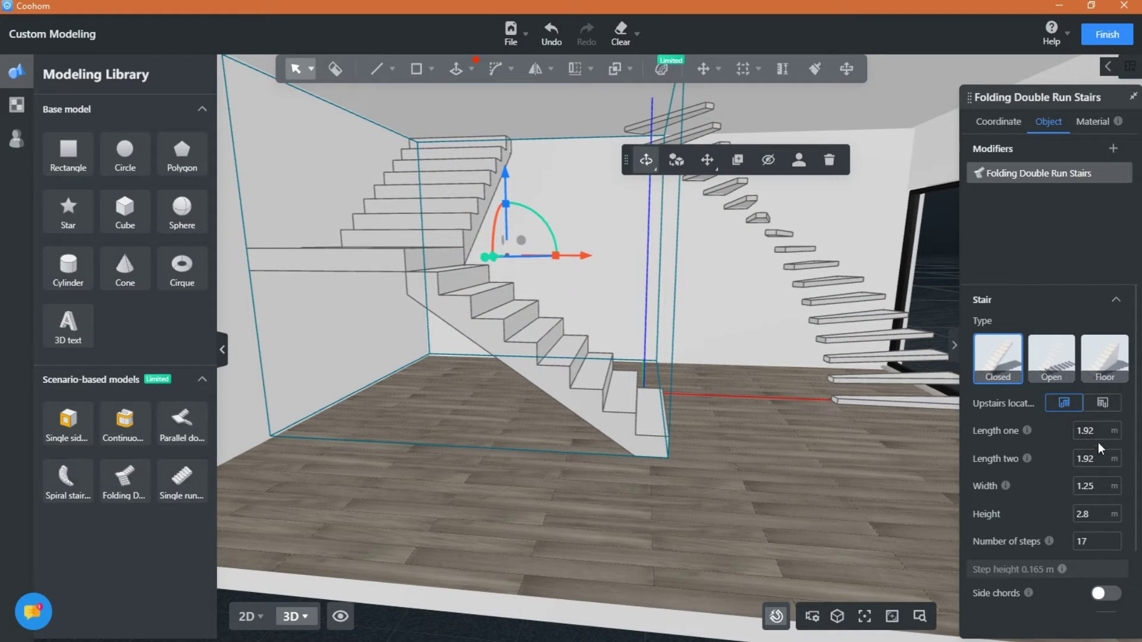
{"action": "mouse_move", "coordinate": [1008, 489]}
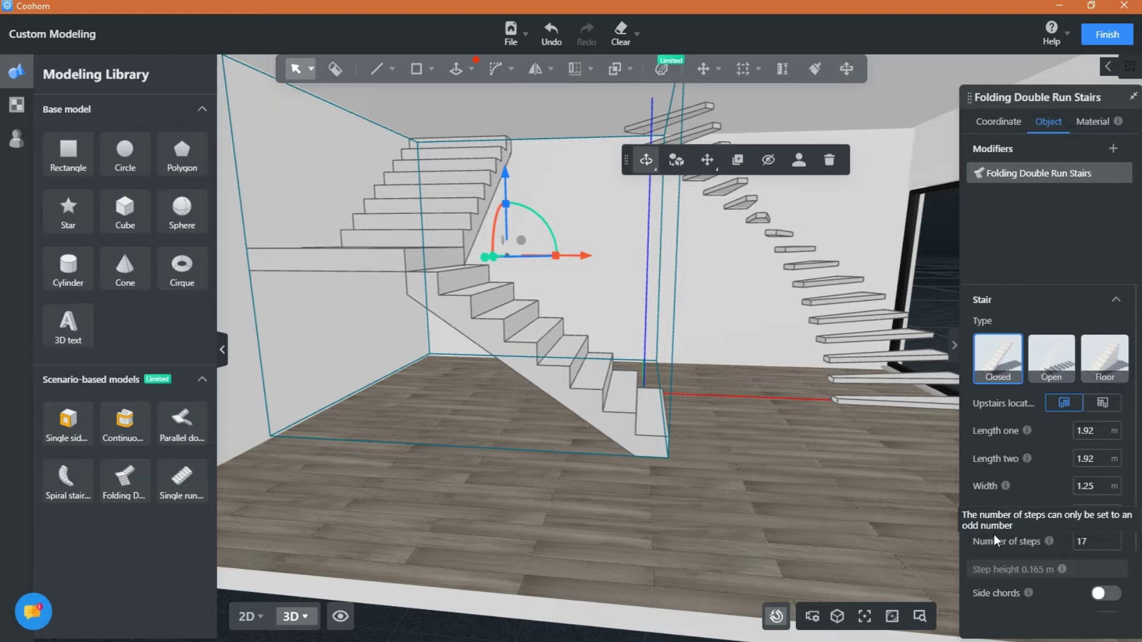
{"action": "scroll", "coordinate": [1005, 547], "scroll_direction": "down", "scroll_amount": 1}
{"action": "mouse_move", "coordinate": [1029, 530]}
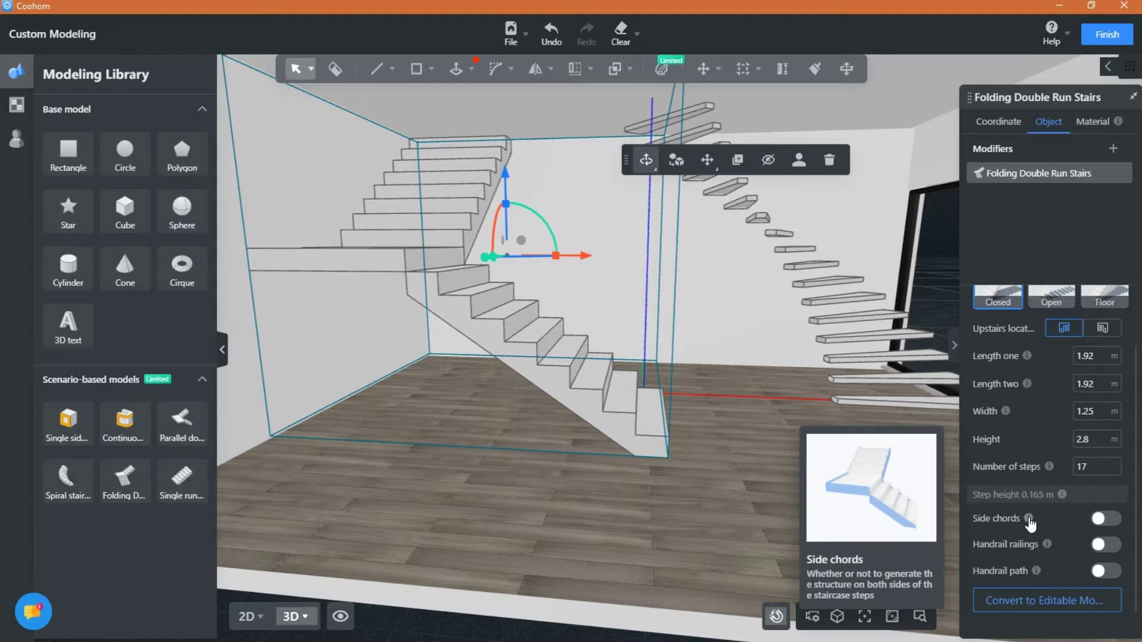
{"action": "left_click", "coordinate": [1105, 530]}
{"action": "middle_click_drag", "start_coordinate": [545, 380], "coordinate": [474, 234]}
{"action": "scroll", "coordinate": [475, 234], "scroll_direction": "up", "scroll_amount": 3}
{"action": "left_click_drag", "start_coordinate": [640, 330], "coordinate": [610, 332]}
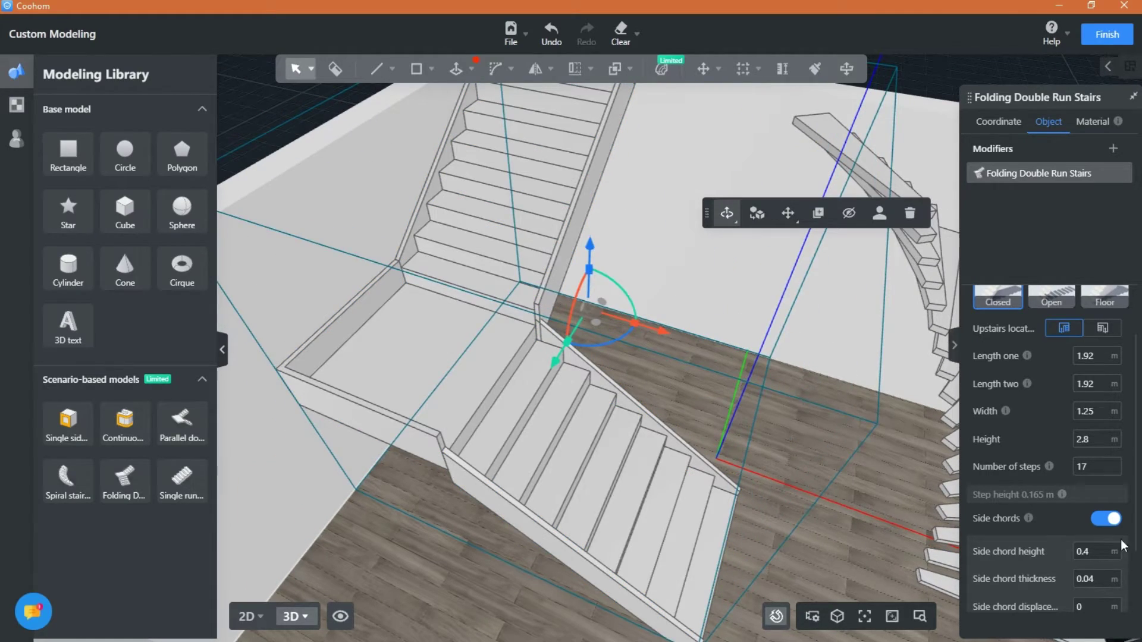
Step: Turn on handrail railings for the double run staircase and review their height, diameter and spacing parameters
{"action": "scroll", "coordinate": [1075, 551], "scroll_direction": "down", "scroll_amount": 2}
{"action": "mouse_move", "coordinate": [1048, 546]}
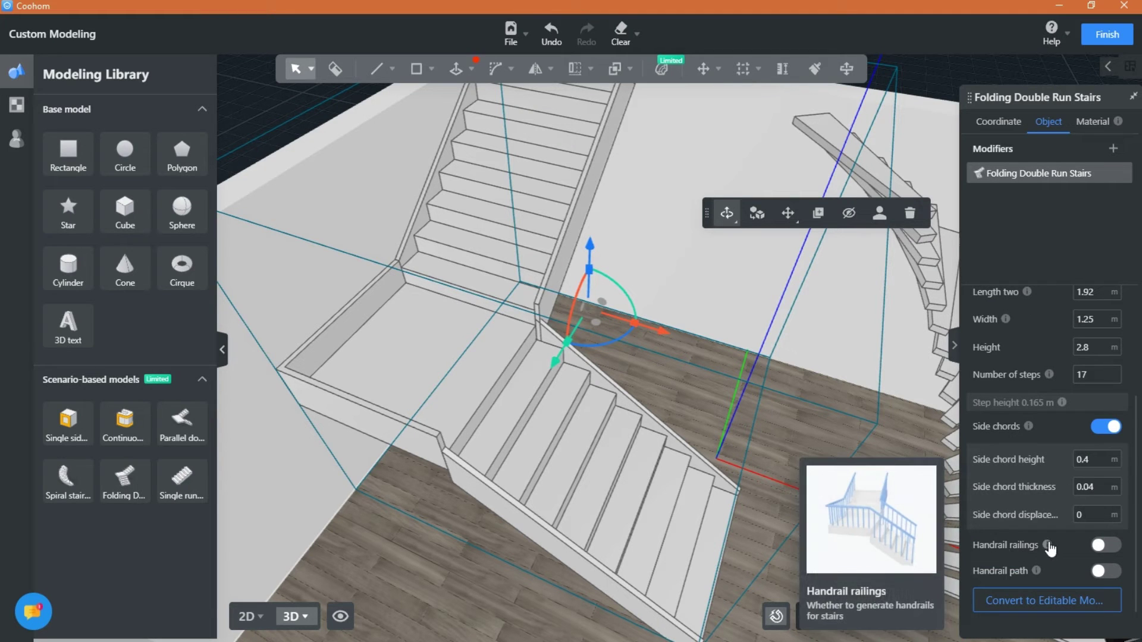
{"action": "middle_click_drag", "start_coordinate": [758, 440], "coordinate": [698, 367]}
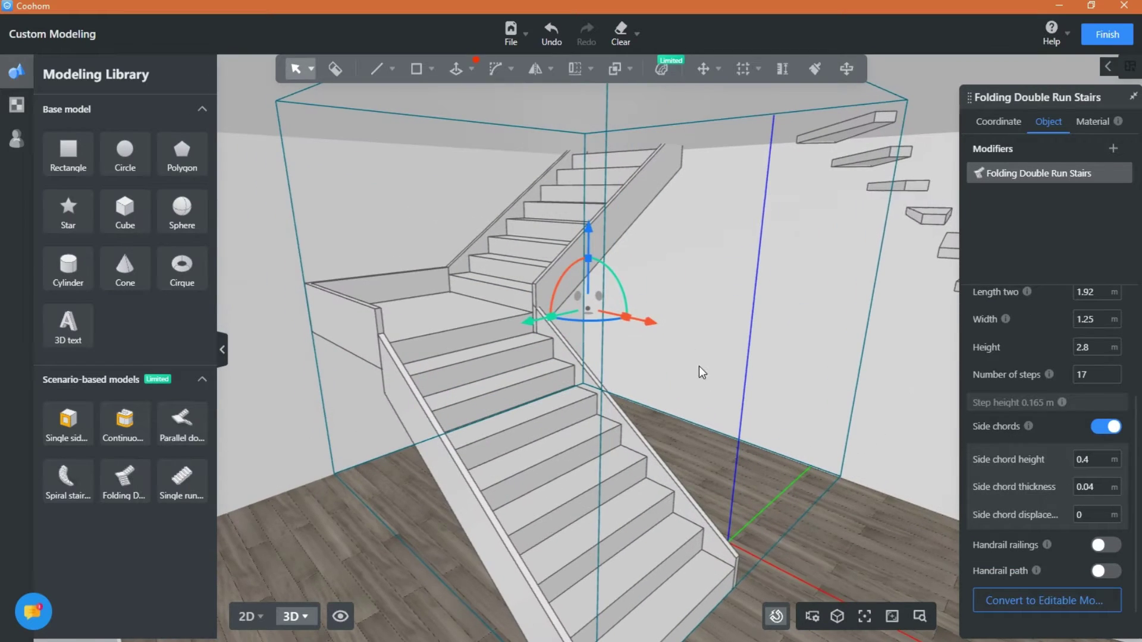
{"action": "left_click", "coordinate": [1108, 546]}
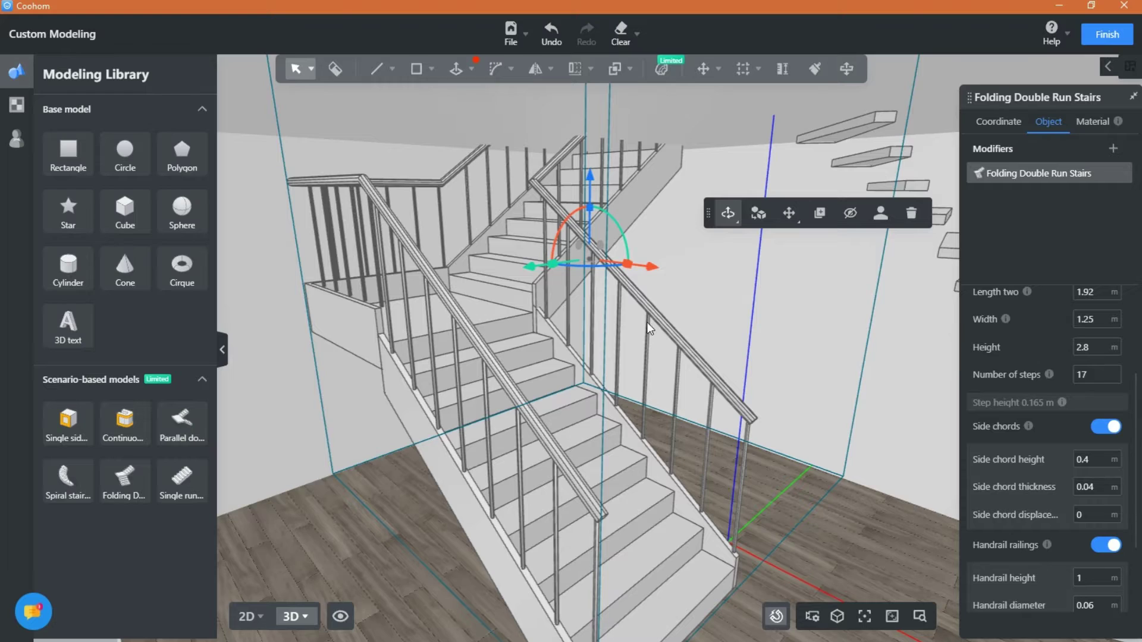
{"action": "scroll", "coordinate": [650, 329], "scroll_direction": "down", "scroll_amount": 5}
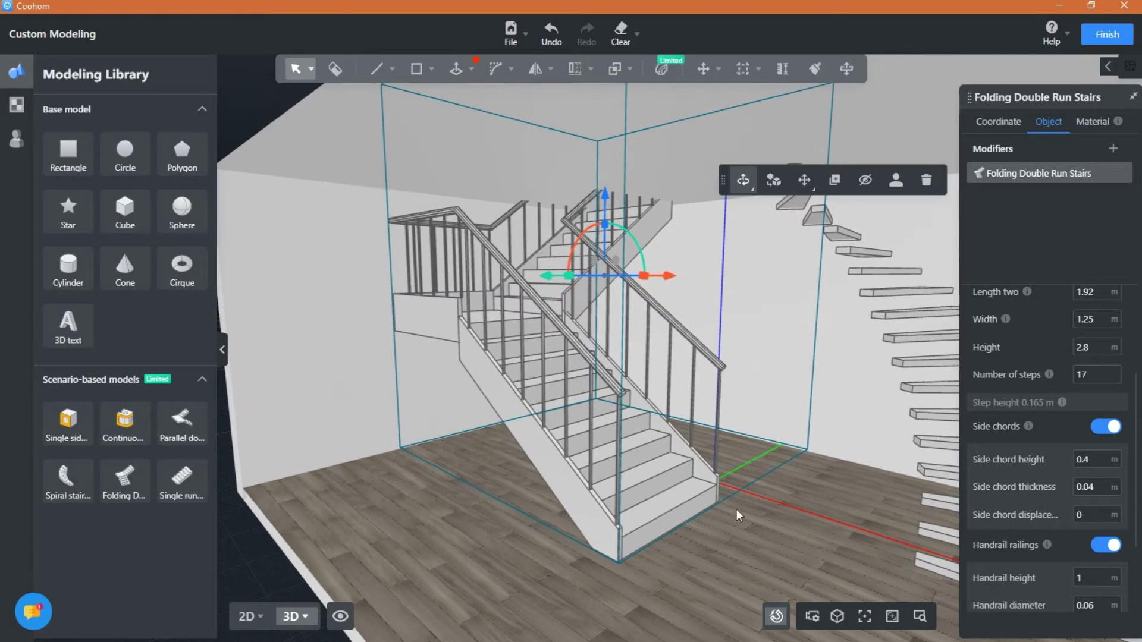
{"action": "scroll", "coordinate": [1101, 555], "scroll_direction": "down", "scroll_amount": 3}
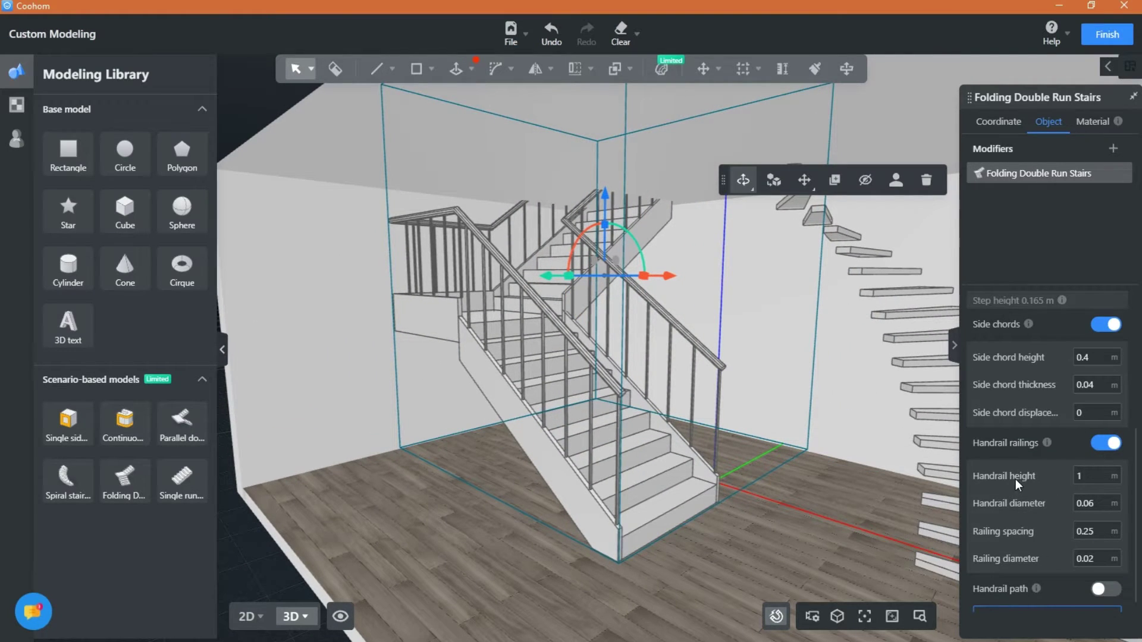
{"action": "scroll", "coordinate": [1023, 509], "scroll_direction": "down", "scroll_amount": 1}
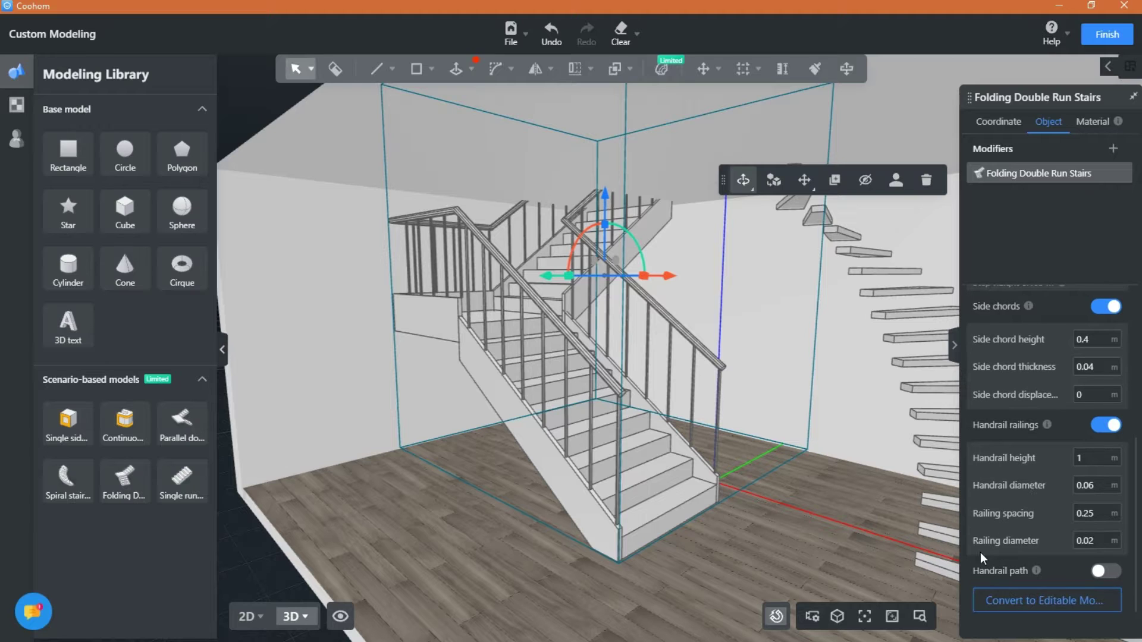
Step: Turn off the staircase's handrail railings and turn on its handrail path
{"action": "mouse_move", "coordinate": [1036, 573]}
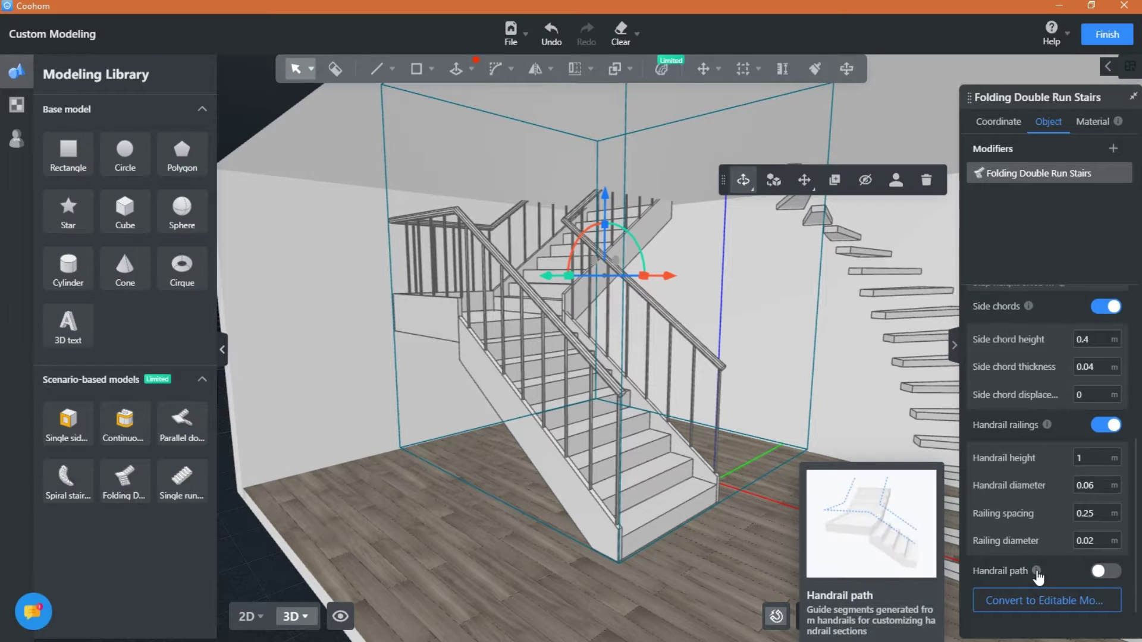
{"action": "left_click", "coordinate": [1108, 429]}
{"action": "mouse_move", "coordinate": [577, 452]}
{"action": "right_mouse_down"}
{"action": "mouse_move", "coordinate": [797, 447]}
{"action": "mouse_move", "coordinate": [580, 448]}
{"action": "right_mouse_up"}
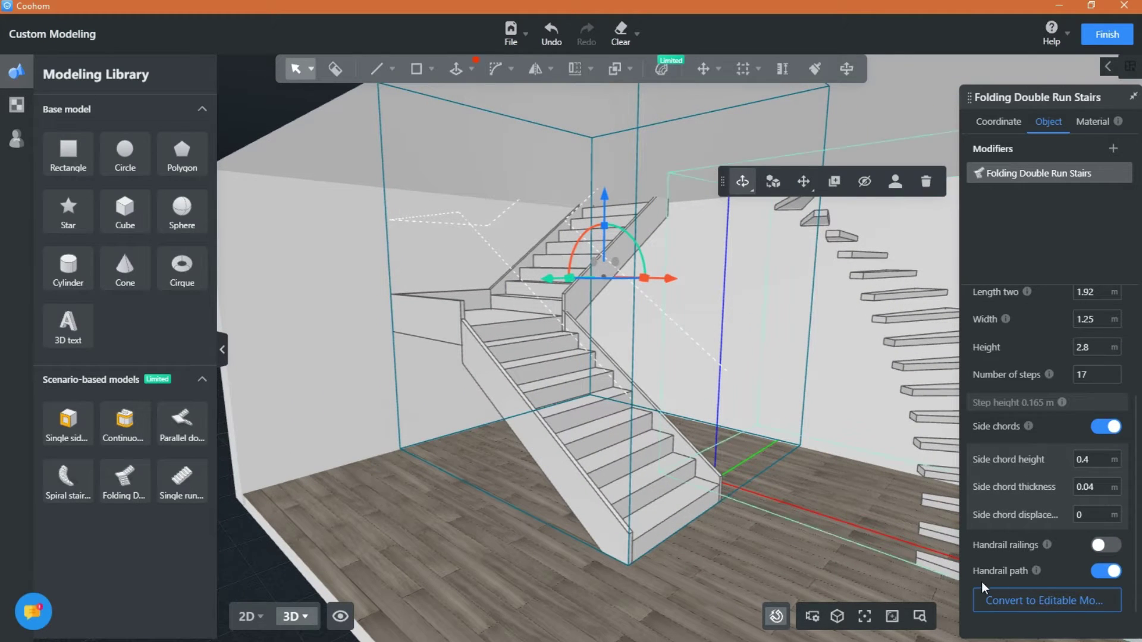
Step: Convert the double run staircase to an editable model and enter the group containing its lower flight
{"action": "left_click", "coordinate": [1049, 600]}
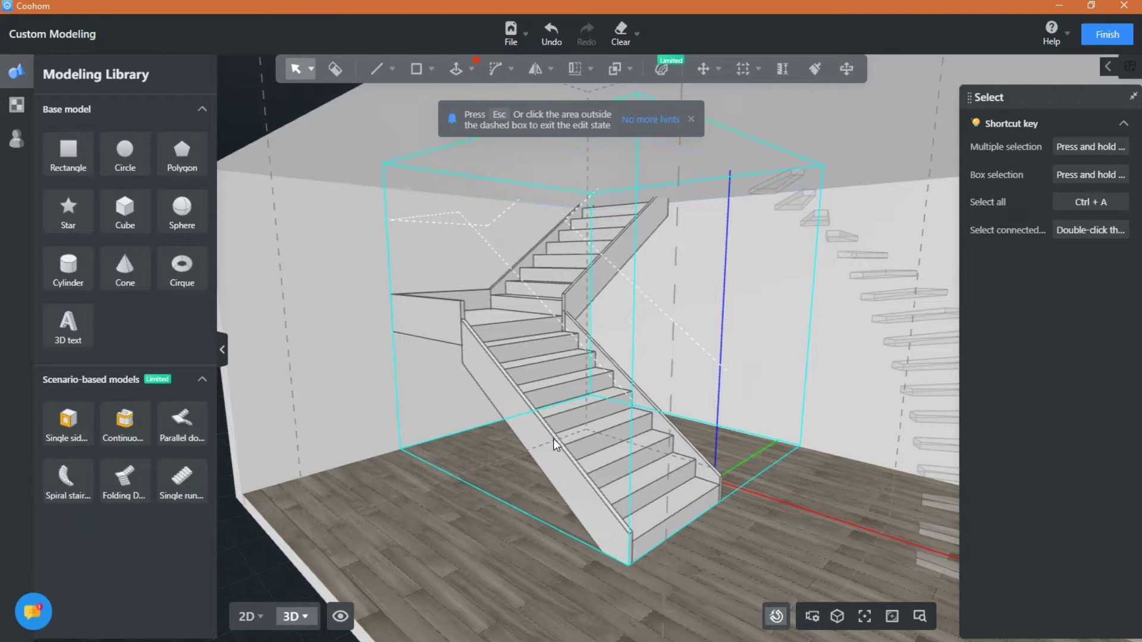
{"action": "left_click", "coordinate": [554, 438]}
{"action": "right_click_drag", "start_coordinate": [596, 448], "coordinate": [512, 412]}
{"action": "scroll", "coordinate": [512, 412], "scroll_direction": "up", "scroll_amount": 2}
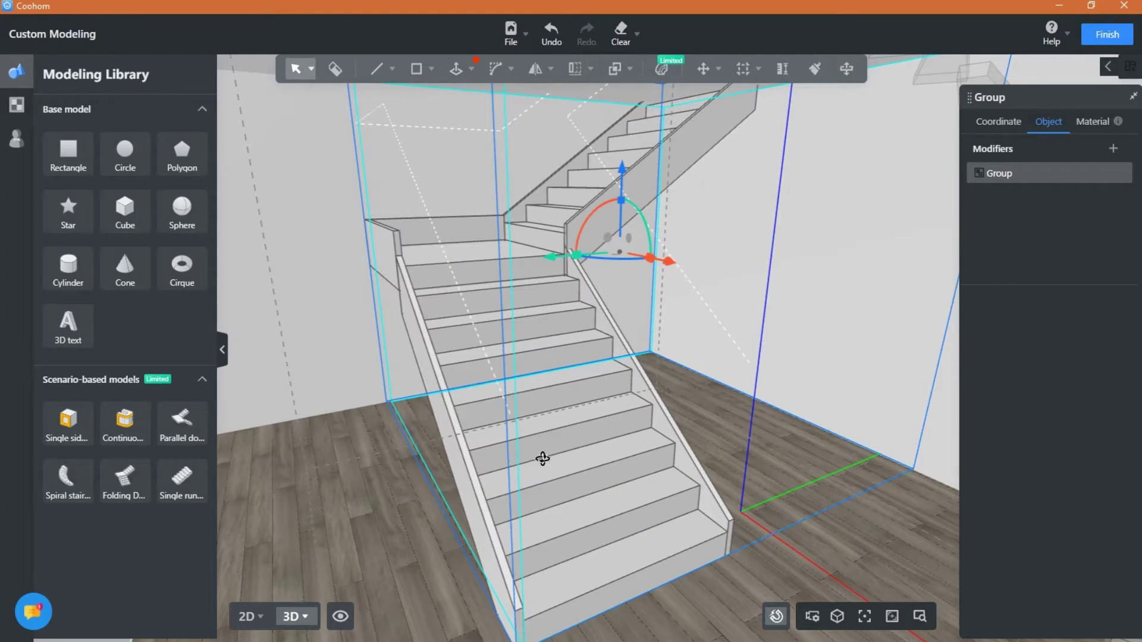
{"action": "double_click", "coordinate": [620, 573]}
{"action": "right_click_drag", "start_coordinate": [671, 616], "coordinate": [676, 581]}
Step: Select individual step faces on the lower flight to examine the editable geometry
{"action": "left_click", "coordinate": [635, 483]}
{"action": "left_click", "coordinate": [591, 449]}
{"action": "left_click", "coordinate": [565, 413]}
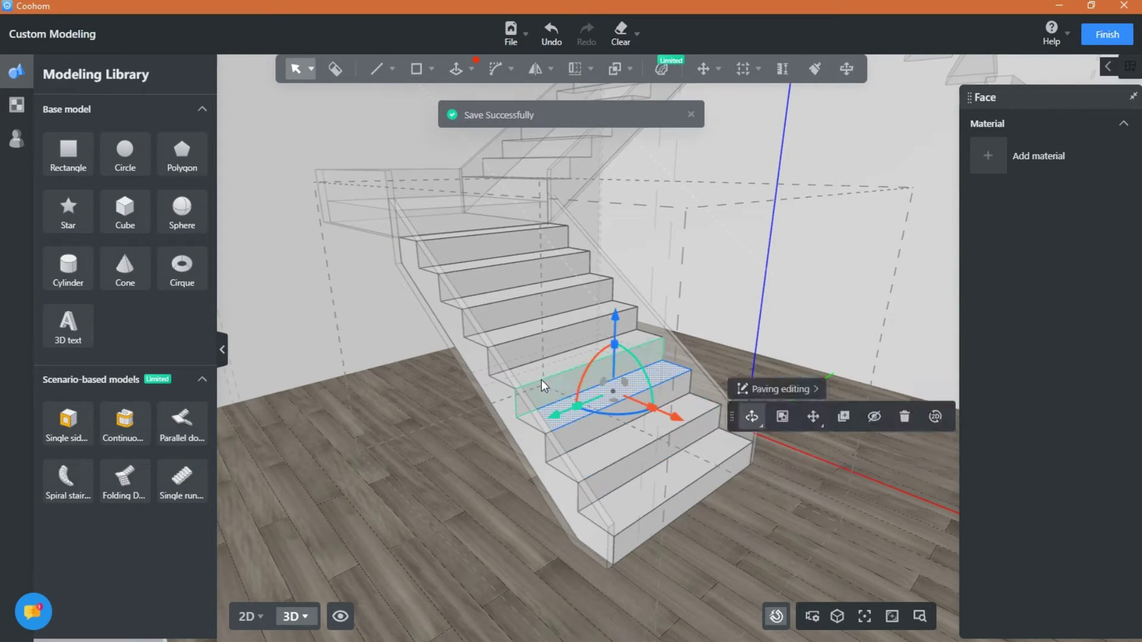
{"action": "left_click", "coordinate": [540, 376]}
{"action": "right_click_drag", "start_coordinate": [529, 372], "coordinate": [586, 364]}
{"action": "left_click_drag", "start_coordinate": [870, 542], "coordinate": [553, 213]}
{"action": "left_click_drag", "start_coordinate": [526, 263], "coordinate": [644, 281]}
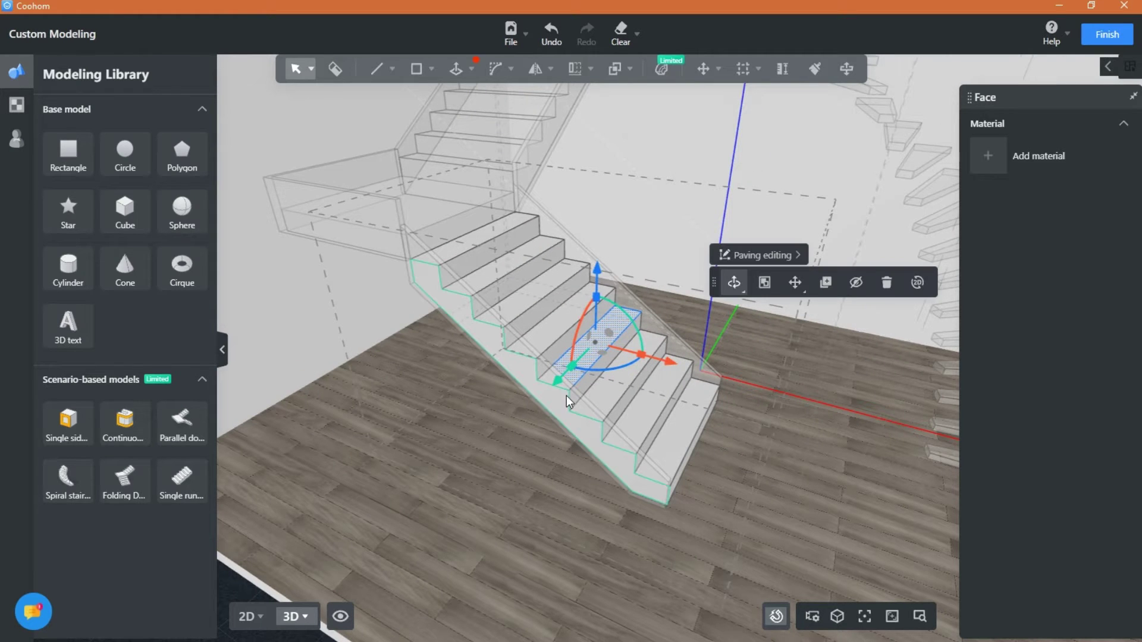
Step: Move the lower flight away from the double run staircase's side chords and landing, and select the upper flight's group
{"action": "left_click", "coordinate": [535, 441]}
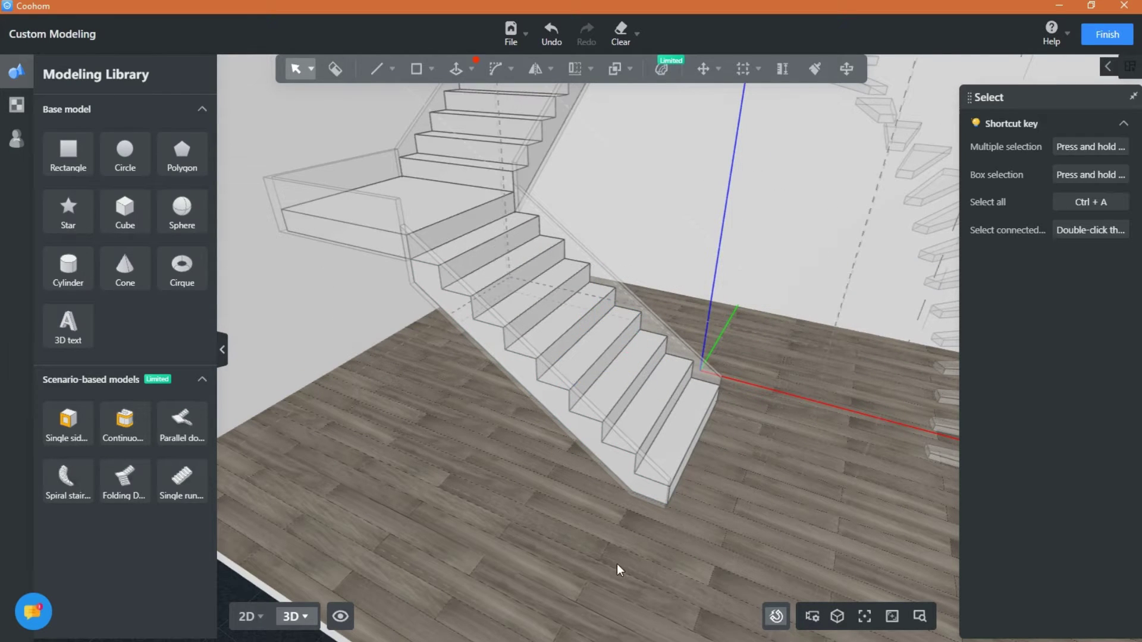
{"action": "left_click_drag", "start_coordinate": [480, 500], "coordinate": [499, 401]}
{"action": "left_click", "coordinate": [579, 408]}
{"action": "scroll", "coordinate": [602, 492], "scroll_direction": "down", "scroll_amount": 2}
{"action": "left_click", "coordinate": [515, 278]}
{"action": "left_click", "coordinate": [552, 207]}
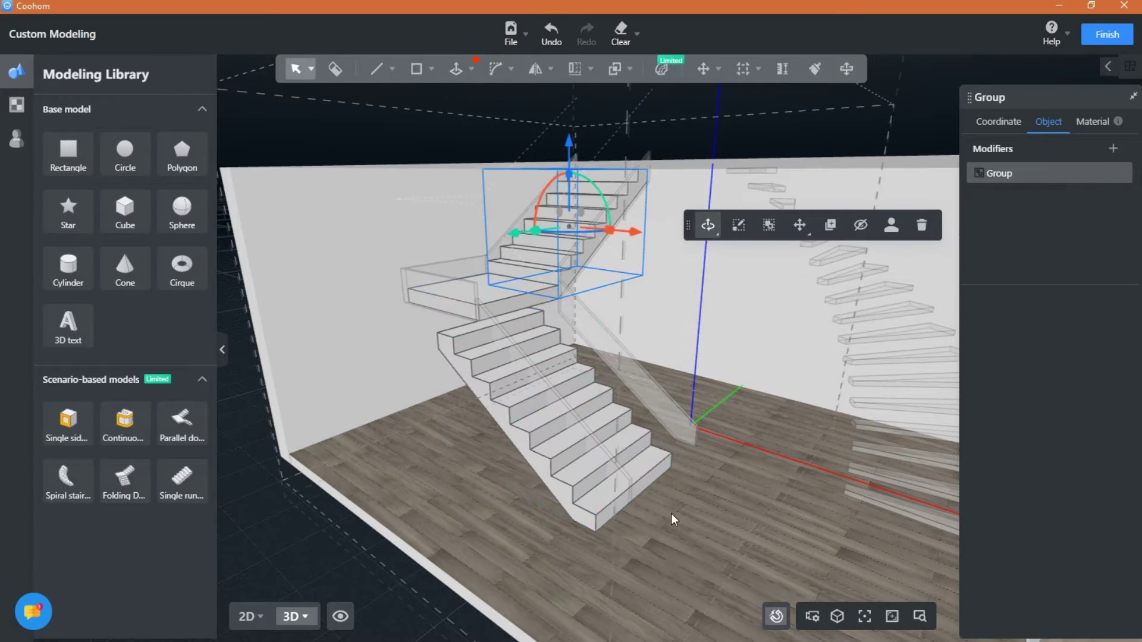
Step: Delete the whole double run staircase from the room, keeping only the spiral staircase
{"action": "left_click", "coordinate": [671, 513]}
{"action": "left_click_drag", "start_coordinate": [672, 518], "coordinate": [695, 577]}
{"action": "mouse_move", "coordinate": [695, 577]}
{"action": "middle_mouse_down"}
{"action": "mouse_move", "coordinate": [716, 556]}
{"action": "mouse_move", "coordinate": [704, 563]}
{"action": "middle_mouse_up"}
{"action": "left_click_drag", "start_coordinate": [725, 504], "coordinate": [408, 149]}
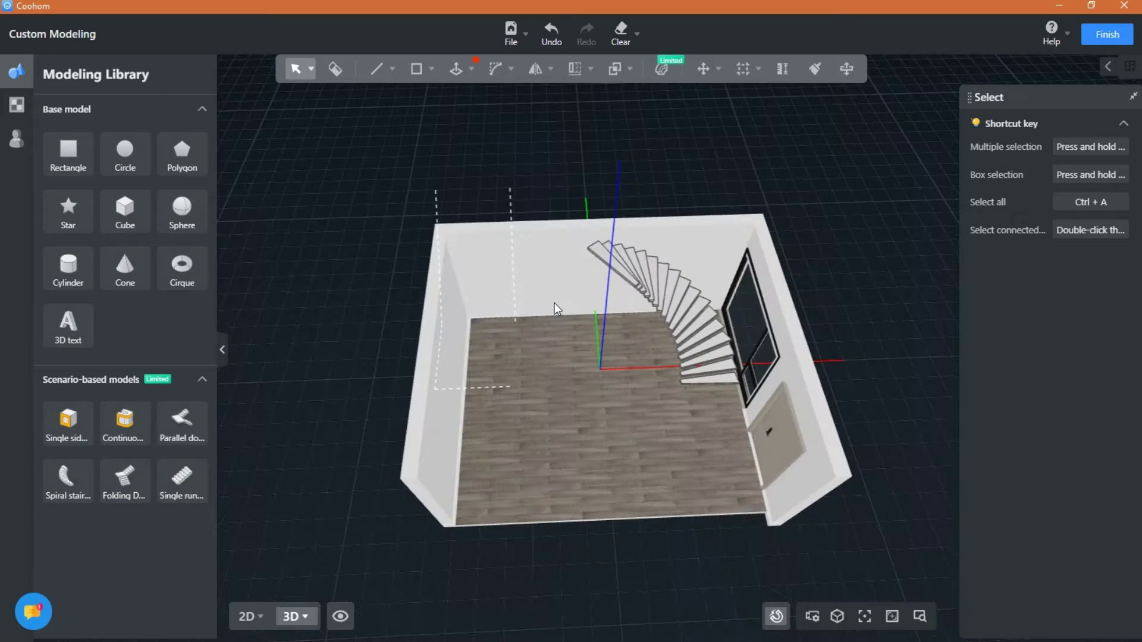
{"action": "left_click_drag", "start_coordinate": [503, 195], "coordinate": [545, 439]}
{"action": "left_click", "coordinate": [795, 378]}
Step: Set the spiral staircase's type to Closed and rotate it about its vertical axis
{"action": "middle_click_drag", "start_coordinate": [543, 449], "coordinate": [625, 571]}
{"action": "scroll", "coordinate": [543, 530], "scroll_direction": "up", "scroll_amount": 4}
{"action": "middle_click_drag", "start_coordinate": [543, 530], "coordinate": [634, 545]}
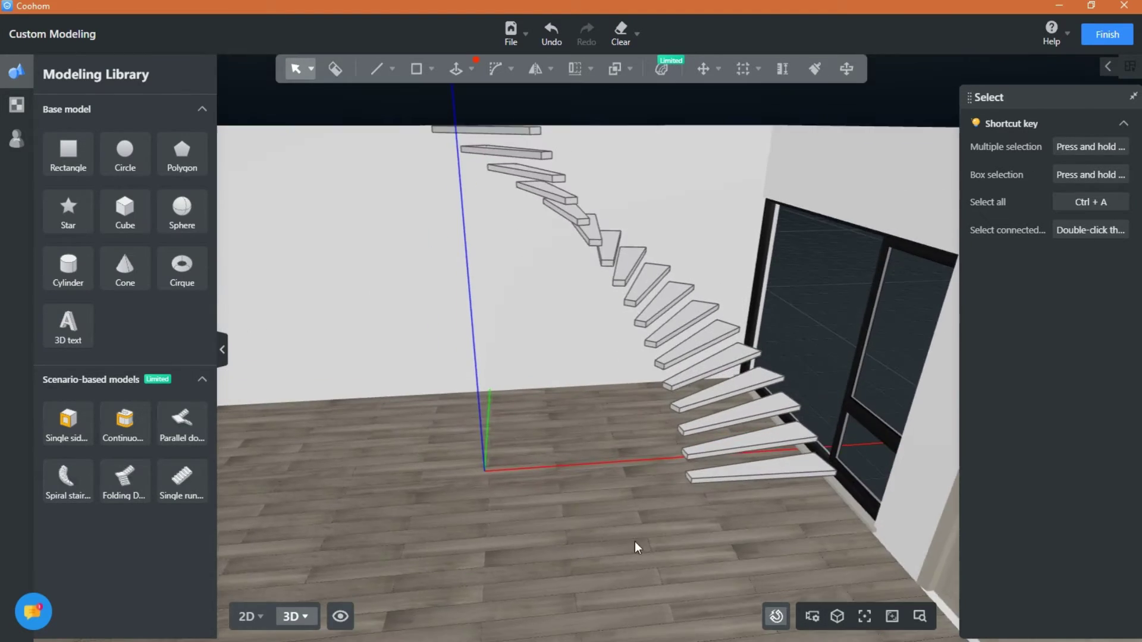
{"action": "scroll", "coordinate": [704, 532], "scroll_direction": "up", "scroll_amount": 1}
{"action": "middle_click_drag", "start_coordinate": [703, 526], "coordinate": [713, 465]}
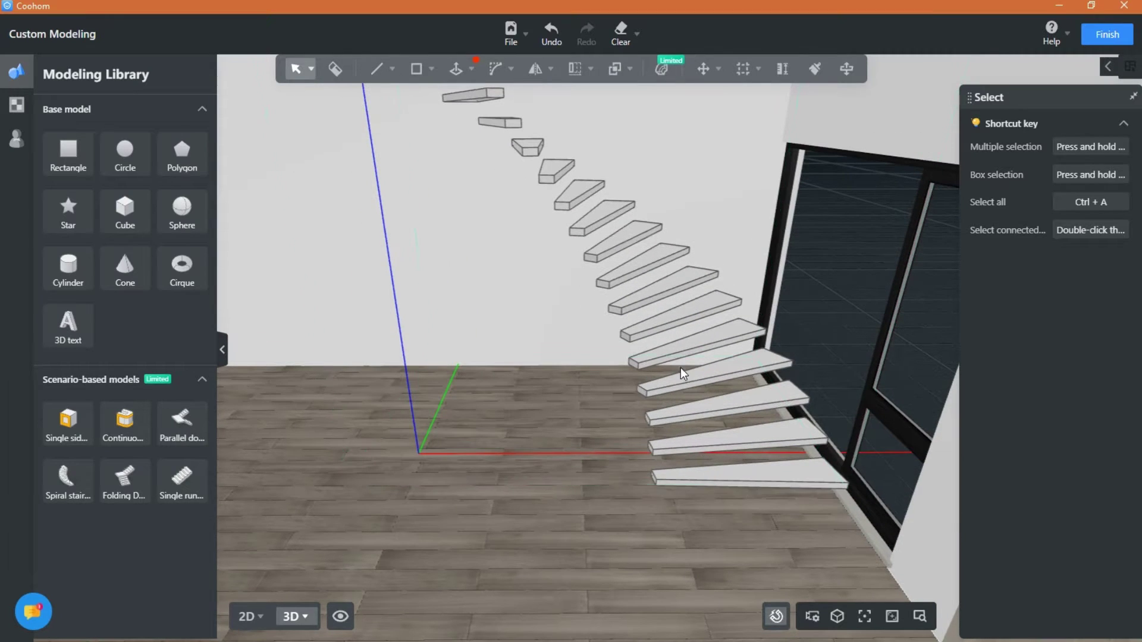
{"action": "left_click", "coordinate": [687, 385]}
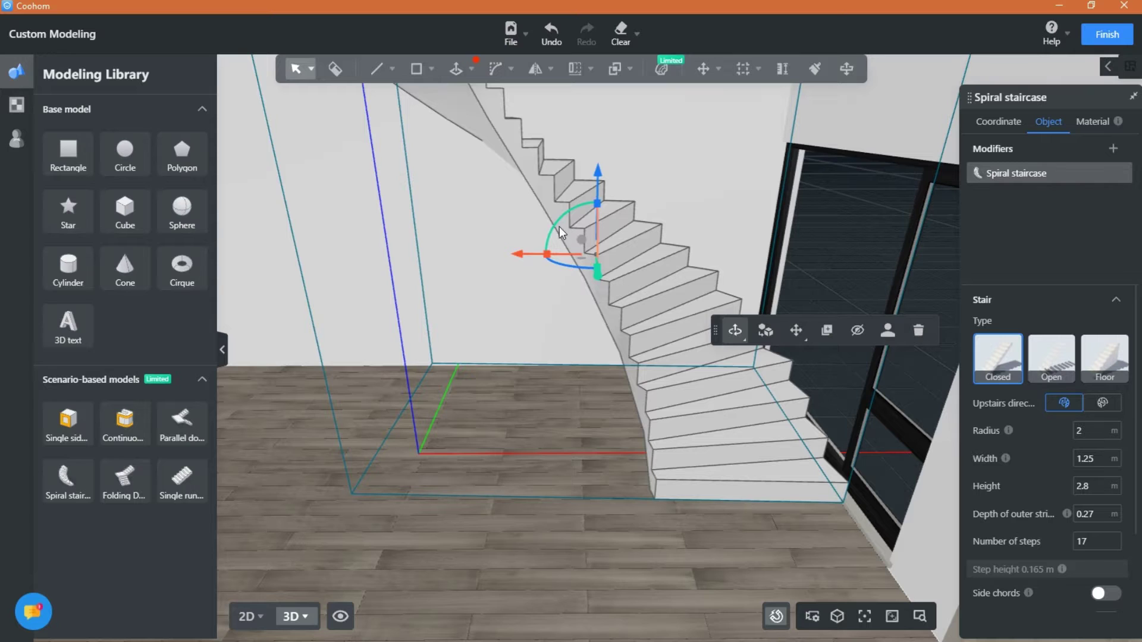
{"action": "scroll", "coordinate": [415, 541], "scroll_direction": "down", "scroll_amount": 2}
{"action": "middle_click_drag", "start_coordinate": [415, 541], "coordinate": [473, 499]}
{"action": "left_click_drag", "start_coordinate": [545, 290], "coordinate": [351, 303]}
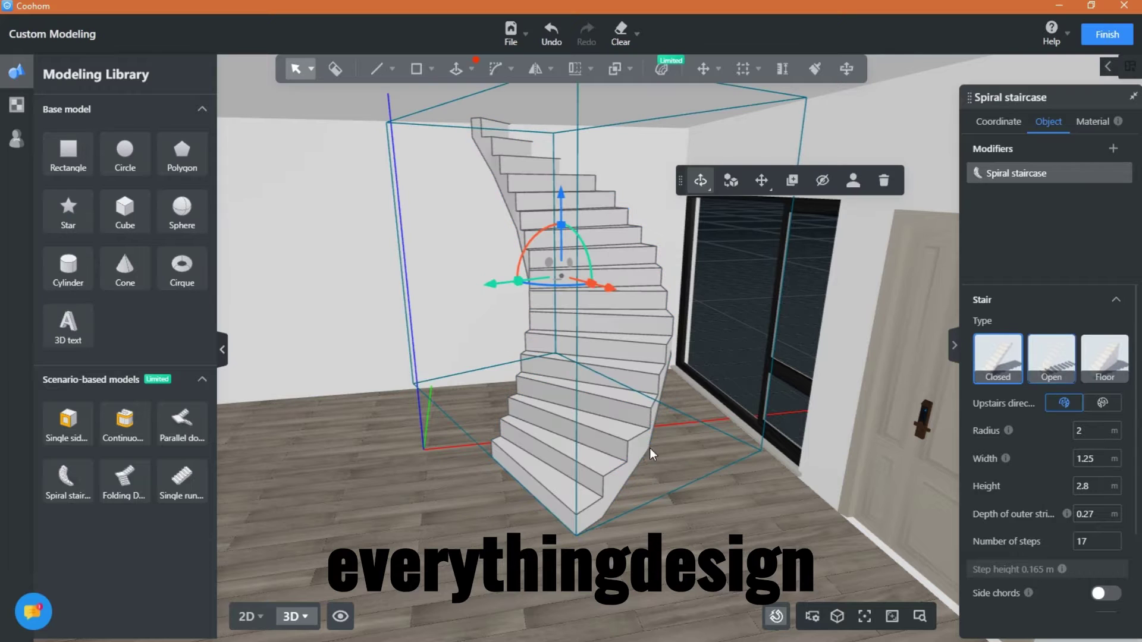
Step: Switch the spiral staircase to the Floor type and rotate it back so its lowest steps are beside the window
{"action": "left_click", "coordinate": [1098, 374]}
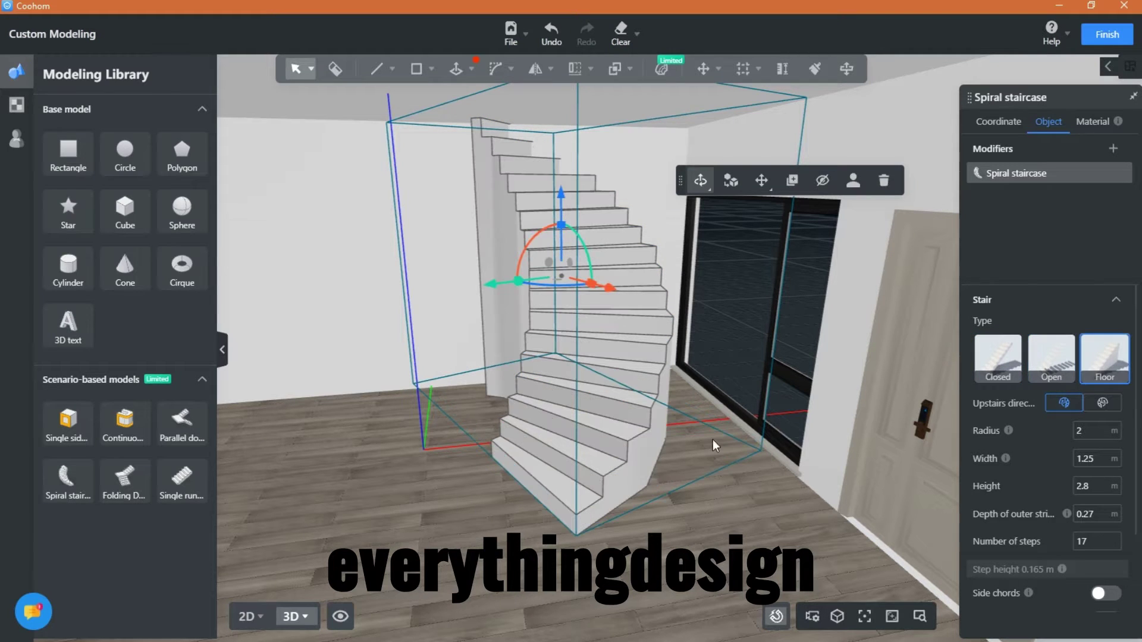
{"action": "left_click_drag", "start_coordinate": [547, 292], "coordinate": [649, 297]}
{"action": "left_click", "coordinate": [664, 554]}
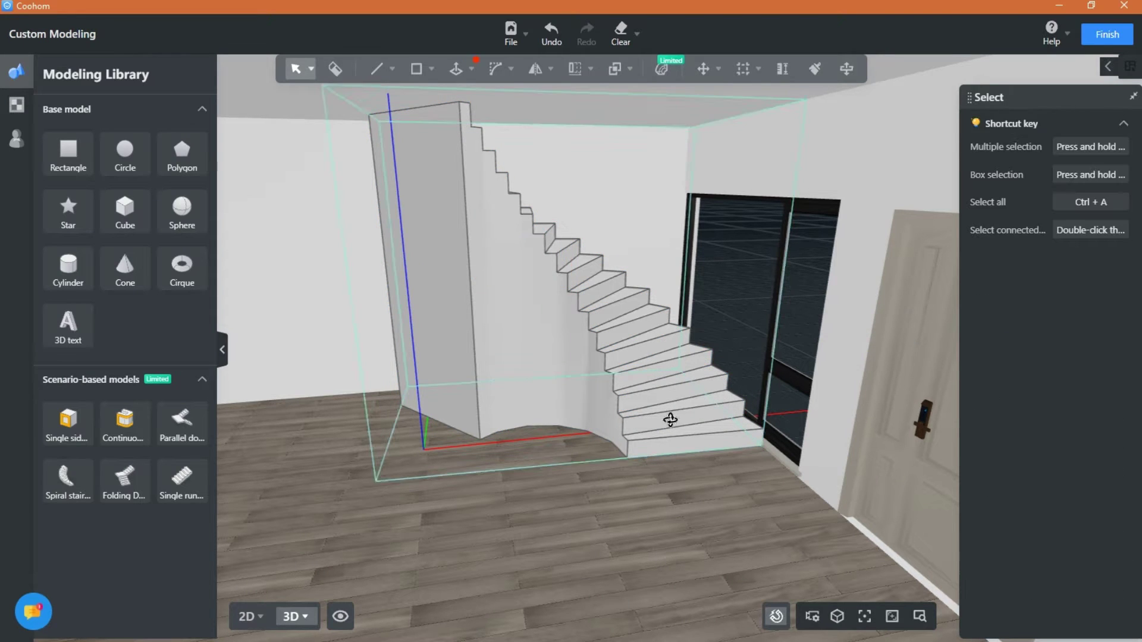
Step: Return the spiral staircase to the Closed type briefly and set it to the Open type
{"action": "left_click", "coordinate": [671, 420]}
{"action": "left_click", "coordinate": [994, 370]}
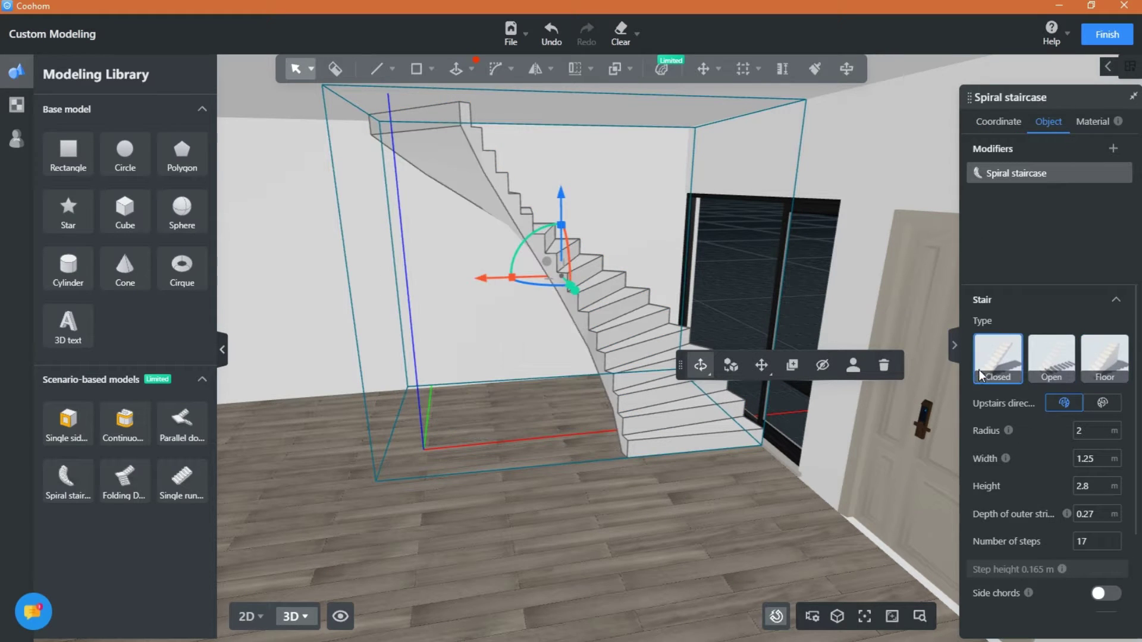
{"action": "left_click", "coordinate": [1042, 373]}
Step: Compare counterclockwise and clockwise upstairs directions on the spiral staircase, leaving it clockwise and rotated slightly about its vertical axis
{"action": "left_click", "coordinate": [1102, 405]}
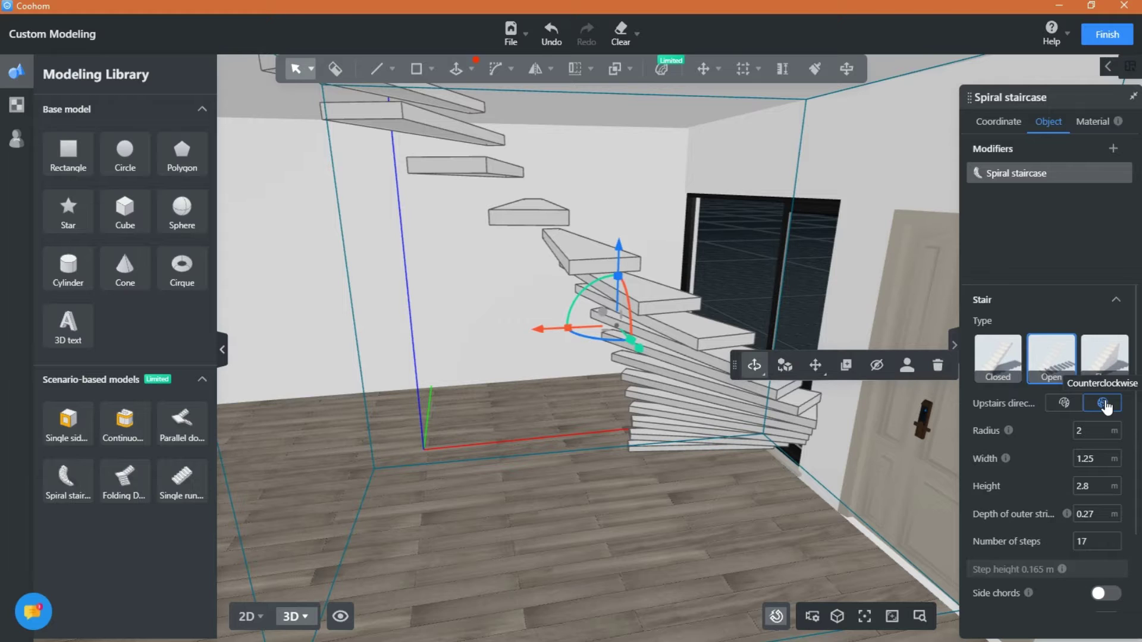
{"action": "left_click", "coordinate": [1065, 405]}
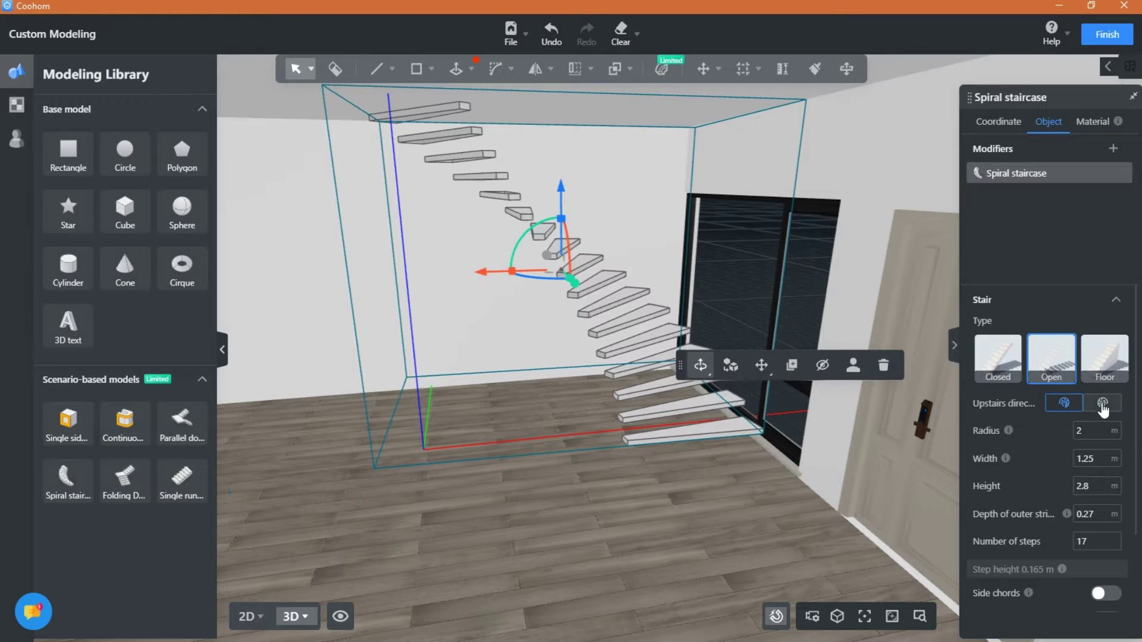
{"action": "left_click", "coordinate": [1103, 404]}
{"action": "left_click_drag", "start_coordinate": [617, 348], "coordinate": [475, 346]}
{"action": "left_click", "coordinate": [1064, 403]}
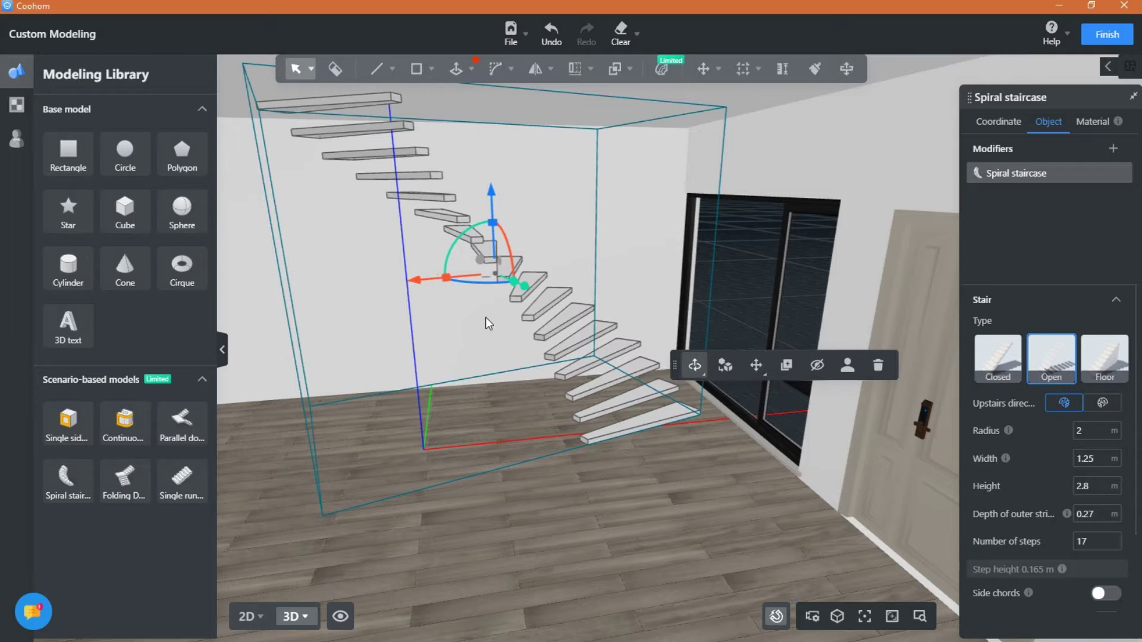
Step: Shift the spiral staircase horizontally toward the window and try stretching it along the perpendicular horizontal axis
{"action": "left_click_drag", "start_coordinate": [427, 292], "coordinate": [464, 287]}
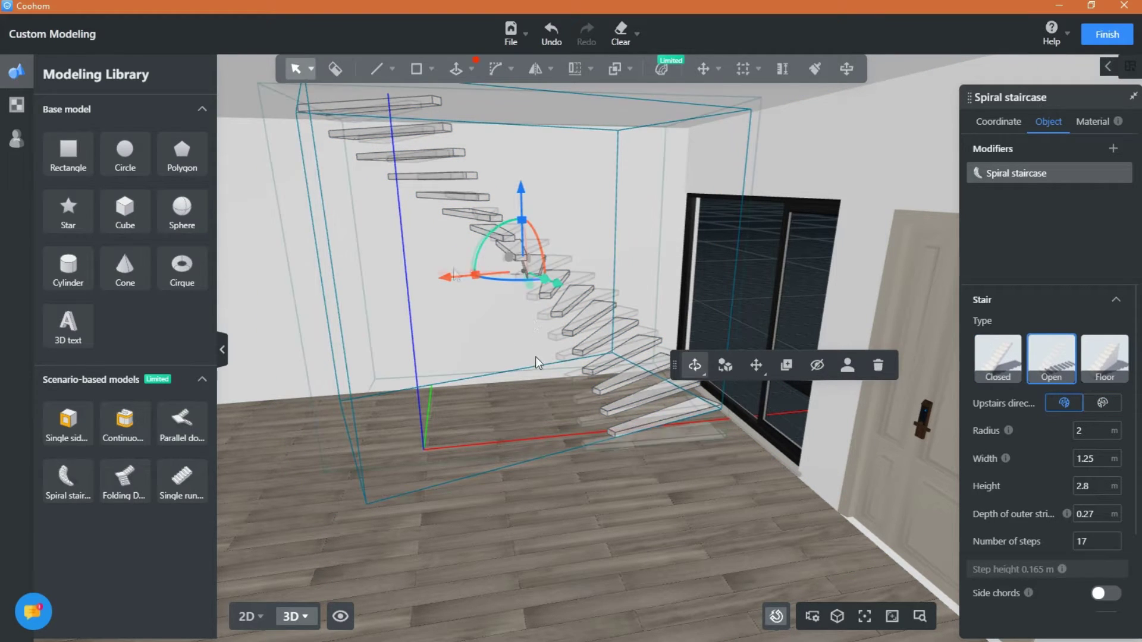
{"action": "left_click_drag", "start_coordinate": [476, 275], "coordinate": [487, 273]}
{"action": "left_click_drag", "start_coordinate": [561, 283], "coordinate": [567, 311]}
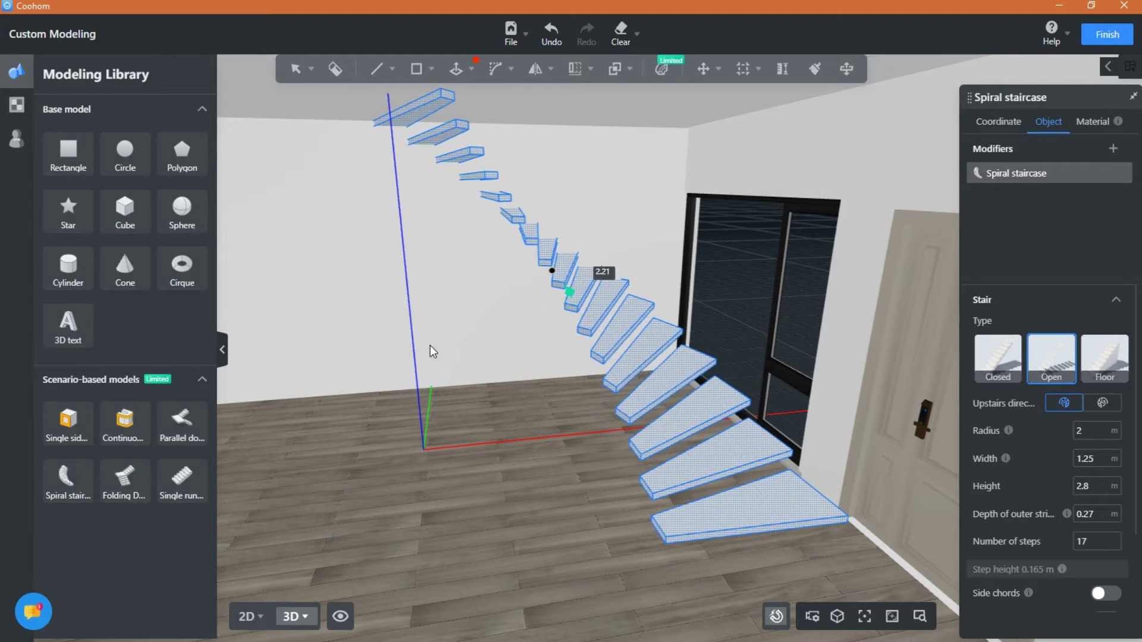
Step: Adjust the spiral staircase's position from above so its lowest steps sit closer to the window wall
{"action": "right_click_drag", "start_coordinate": [431, 352], "coordinate": [768, 495]}
{"action": "left_click_drag", "start_coordinate": [767, 494], "coordinate": [684, 422]}
{"action": "mouse_move", "coordinate": [558, 373]}
{"action": "left_mouse_down"}
{"action": "mouse_move", "coordinate": [581, 384]}
{"action": "mouse_move", "coordinate": [585, 372]}
{"action": "mouse_move", "coordinate": [553, 375]}
{"action": "left_mouse_up"}
{"action": "left_click_drag", "start_coordinate": [538, 375], "coordinate": [577, 390]}
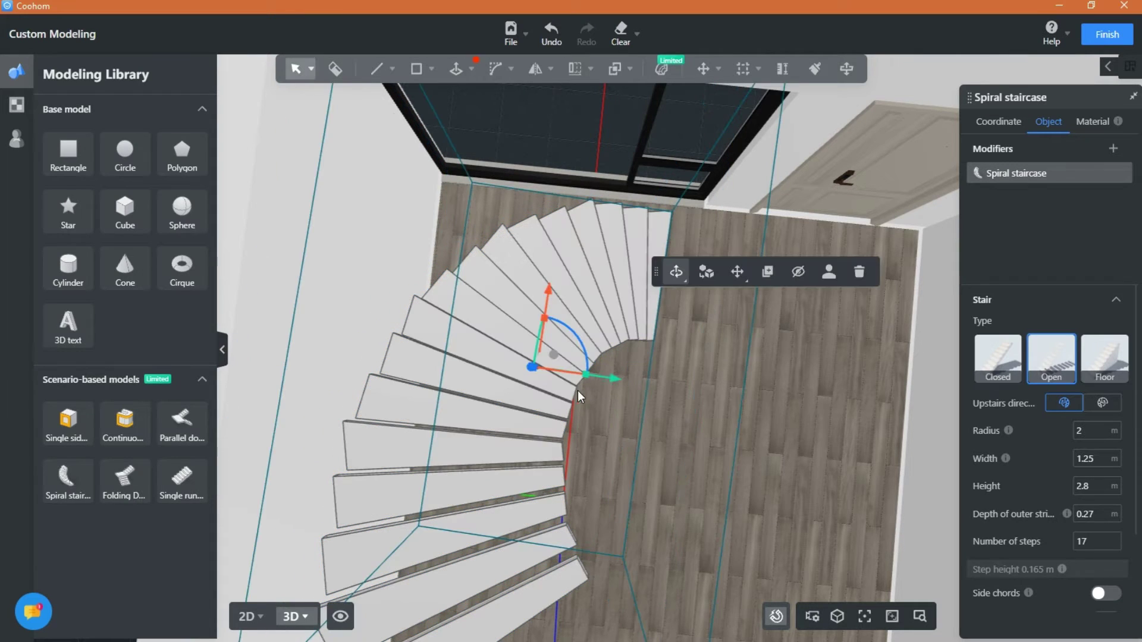
{"action": "left_click_drag", "start_coordinate": [550, 292], "coordinate": [550, 279]}
Step: Convert the spiral staircase to an editable model and enter its group for editing
{"action": "middle_click_drag", "start_coordinate": [818, 370], "coordinate": [674, 376]}
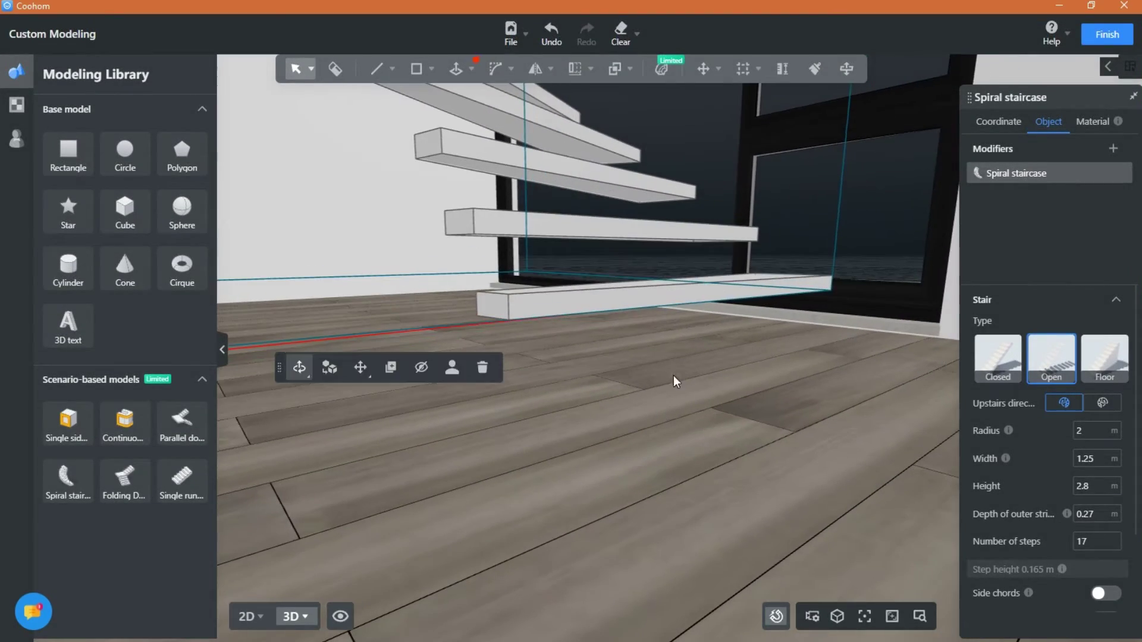
{"action": "left_click", "coordinate": [329, 367]}
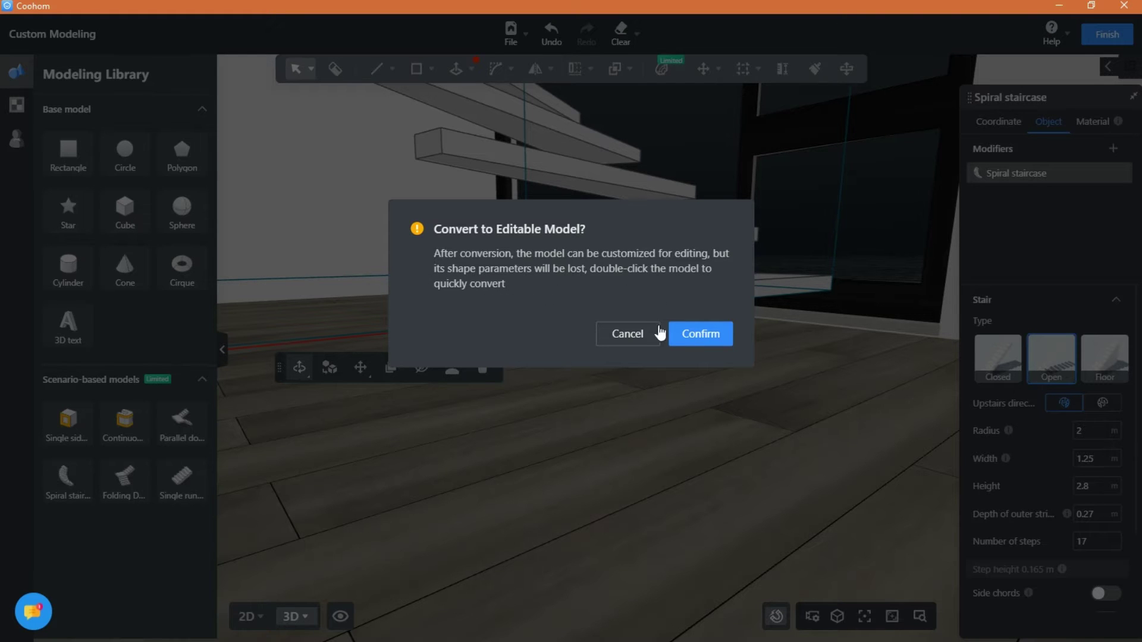
{"action": "left_click", "coordinate": [688, 356]}
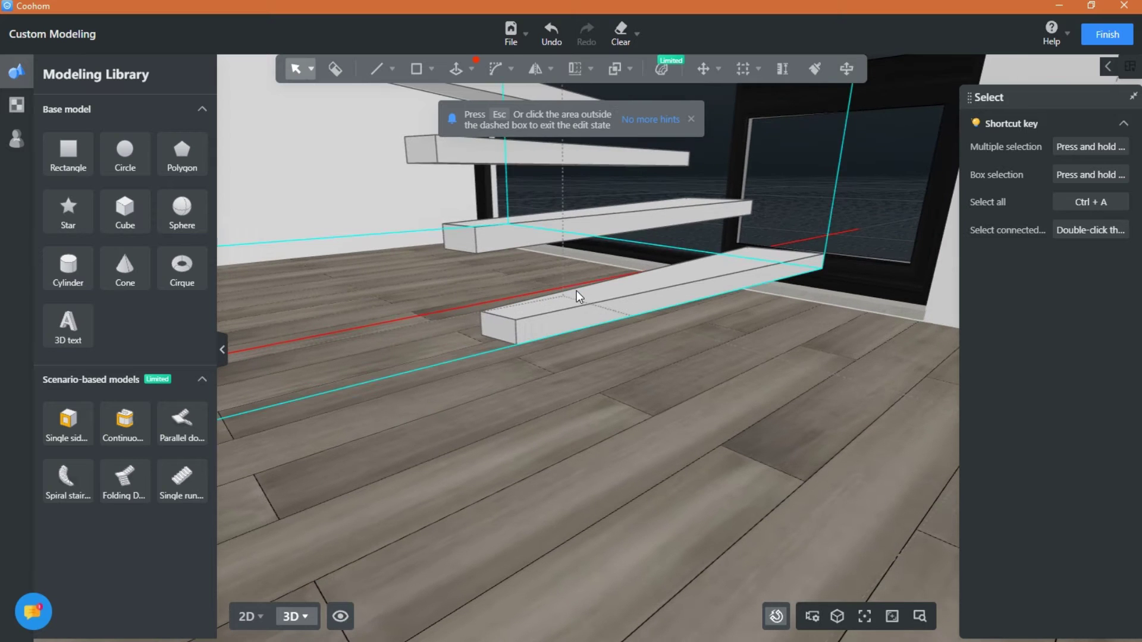
Step: Push/Pull the underside of the lowest spiral step down about 0.12 m to the floor
{"action": "left_click_drag", "start_coordinate": [576, 315], "coordinate": [704, 334]}
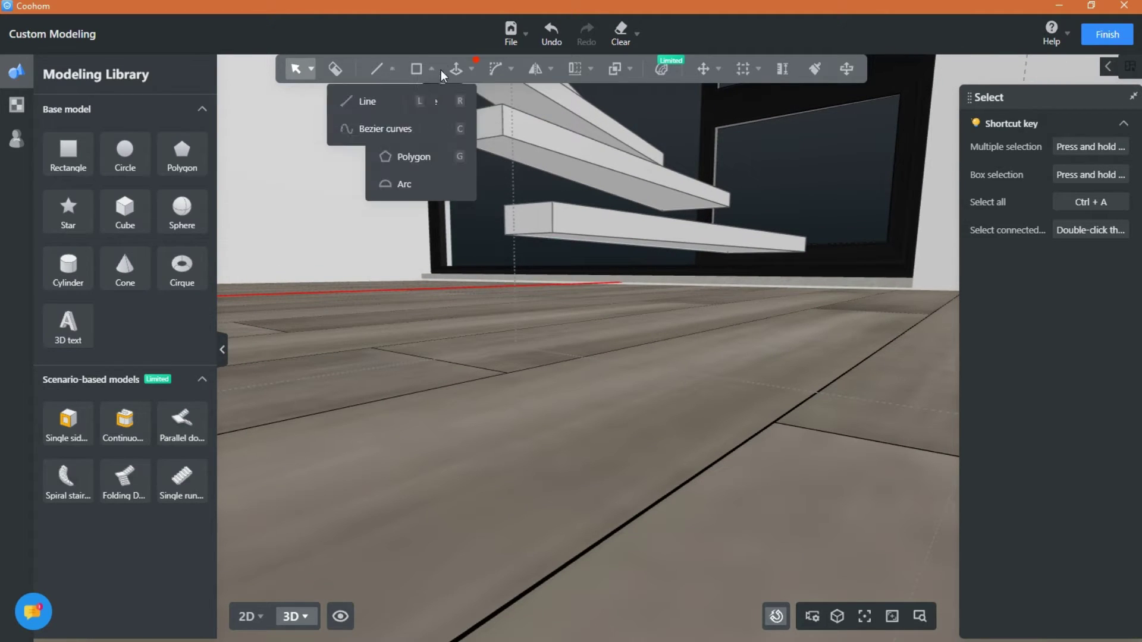
{"action": "mouse_move", "coordinate": [457, 69]}
{"action": "left_click", "coordinate": [455, 100]}
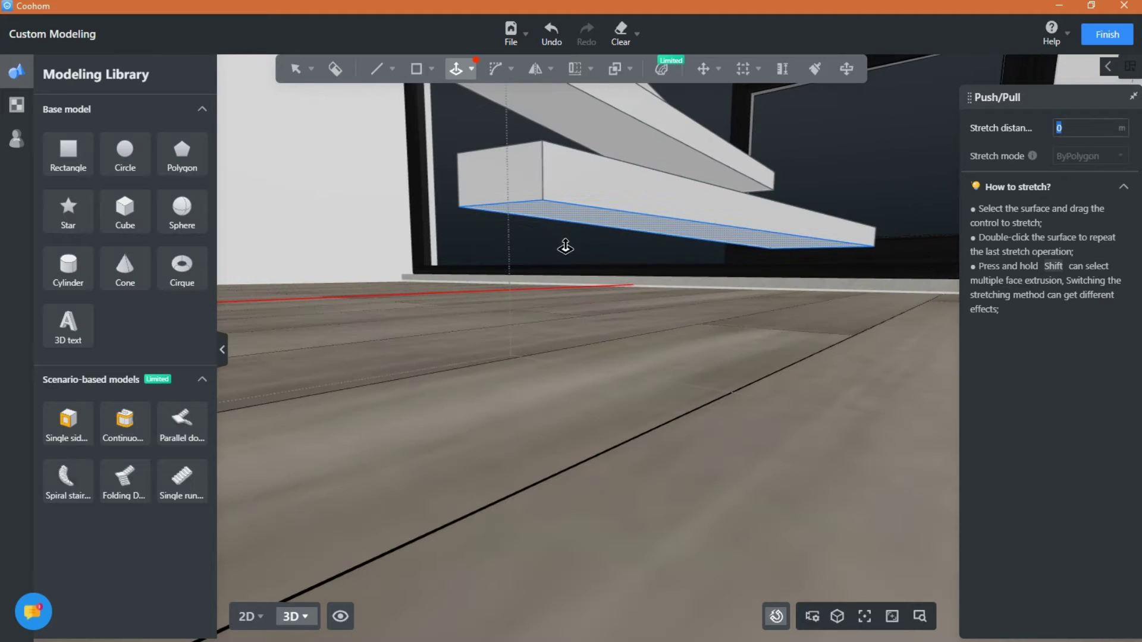
{"action": "left_click_drag", "start_coordinate": [566, 246], "coordinate": [586, 320]}
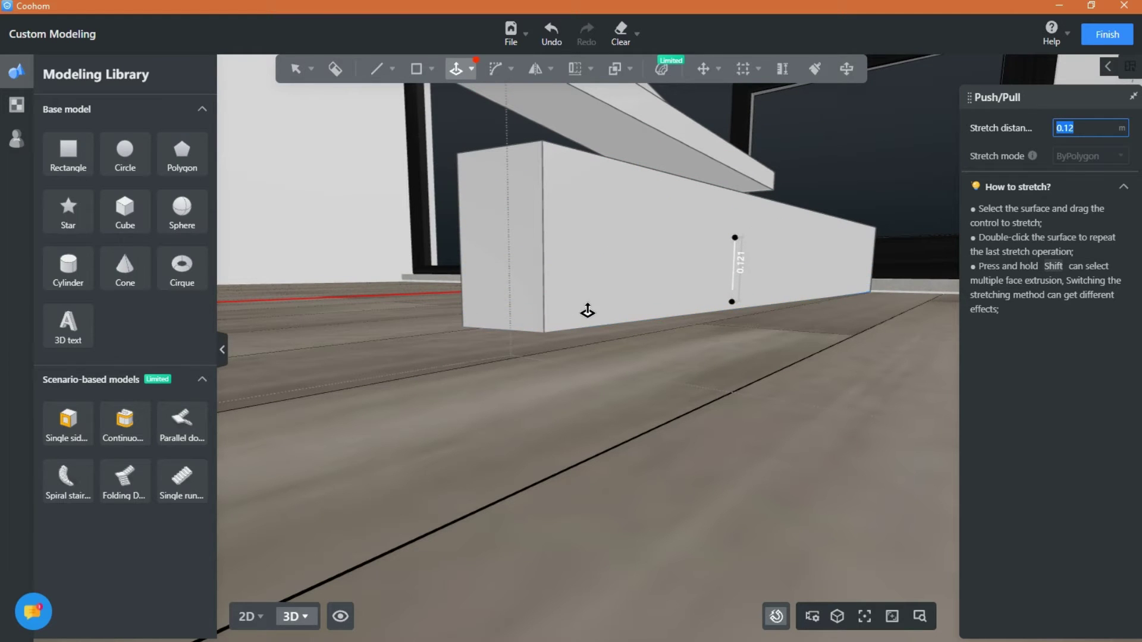
{"action": "right_click_drag", "start_coordinate": [809, 340], "coordinate": [562, 144]}
{"action": "key", "text": "Escape"}
Step: Push/Pull the upper face of the topmost spiral step upward to make that step thicker
{"action": "mouse_move", "coordinate": [517, 299]}
{"action": "right_mouse_down"}
{"action": "mouse_move", "coordinate": [490, 280]}
{"action": "mouse_move", "coordinate": [506, 309]}
{"action": "right_mouse_up"}
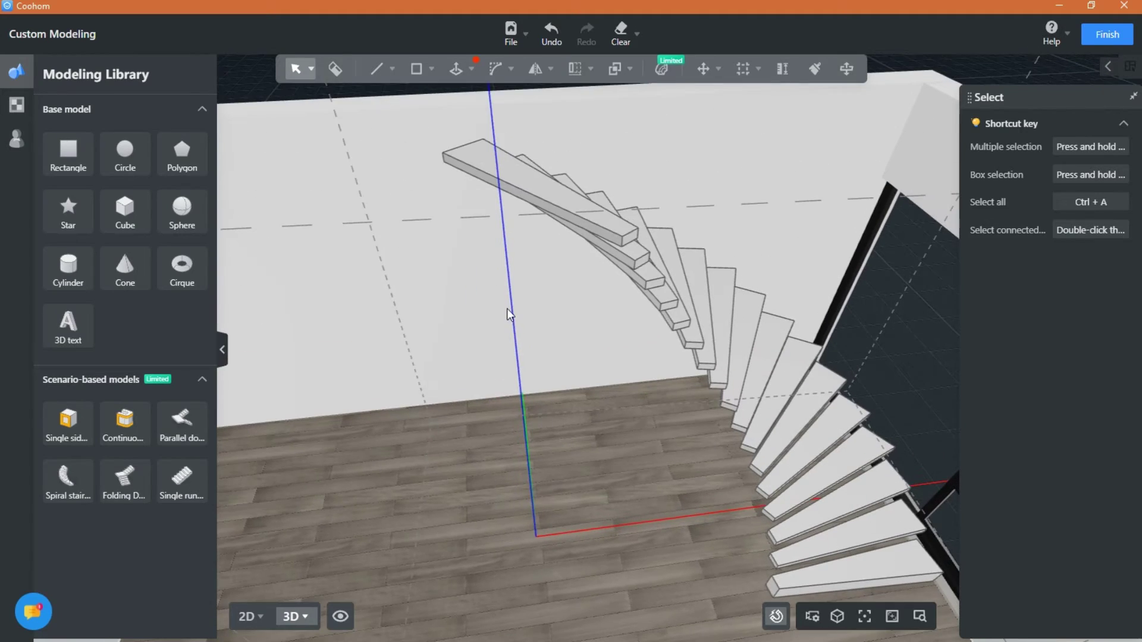
{"action": "left_click", "coordinate": [456, 69]}
{"action": "right_click_drag", "start_coordinate": [535, 385], "coordinate": [324, 375]}
{"action": "middle_click_drag", "start_coordinate": [324, 376], "coordinate": [326, 416]}
{"action": "scroll", "coordinate": [606, 309], "scroll_direction": "up", "scroll_amount": 3}
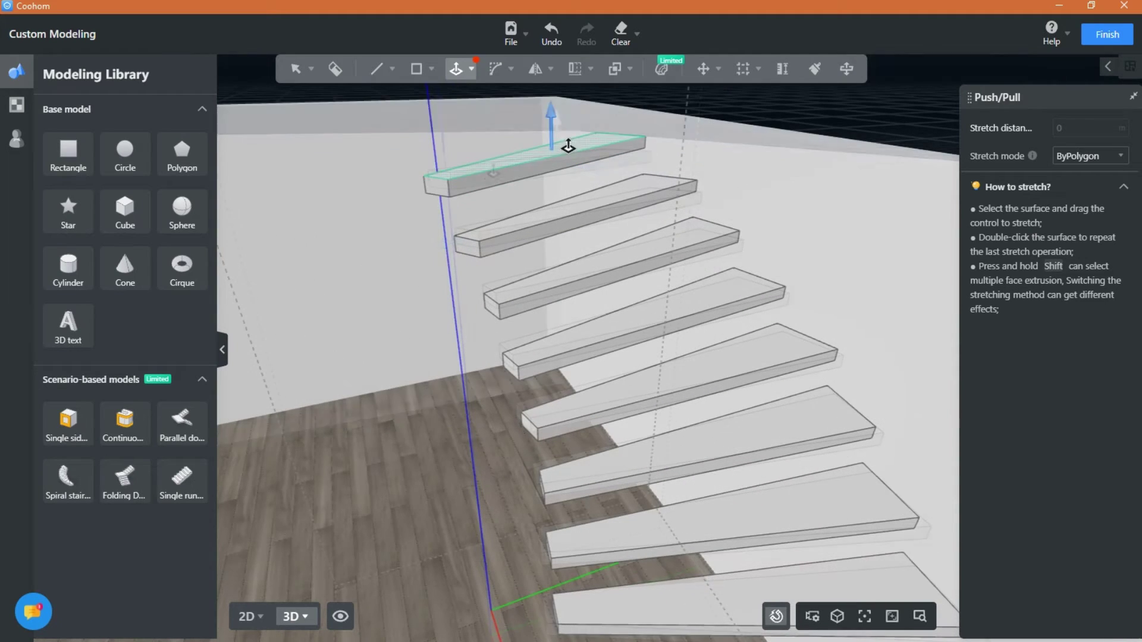
{"action": "left_click", "coordinate": [567, 148]}
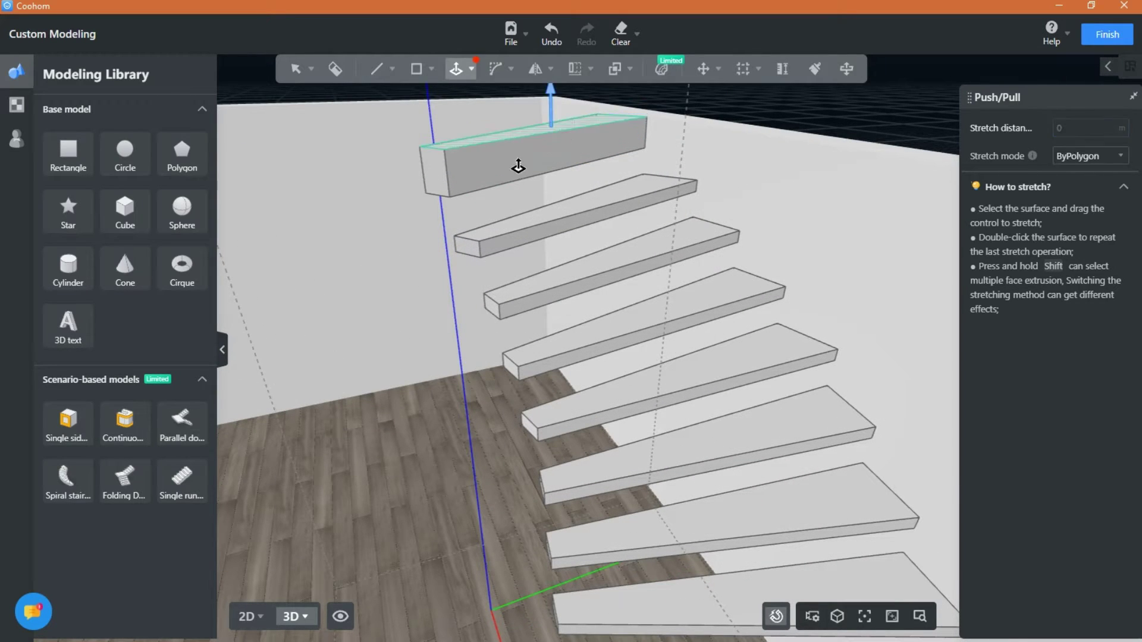
{"action": "right_click_drag", "start_coordinate": [518, 166], "coordinate": [413, 339]}
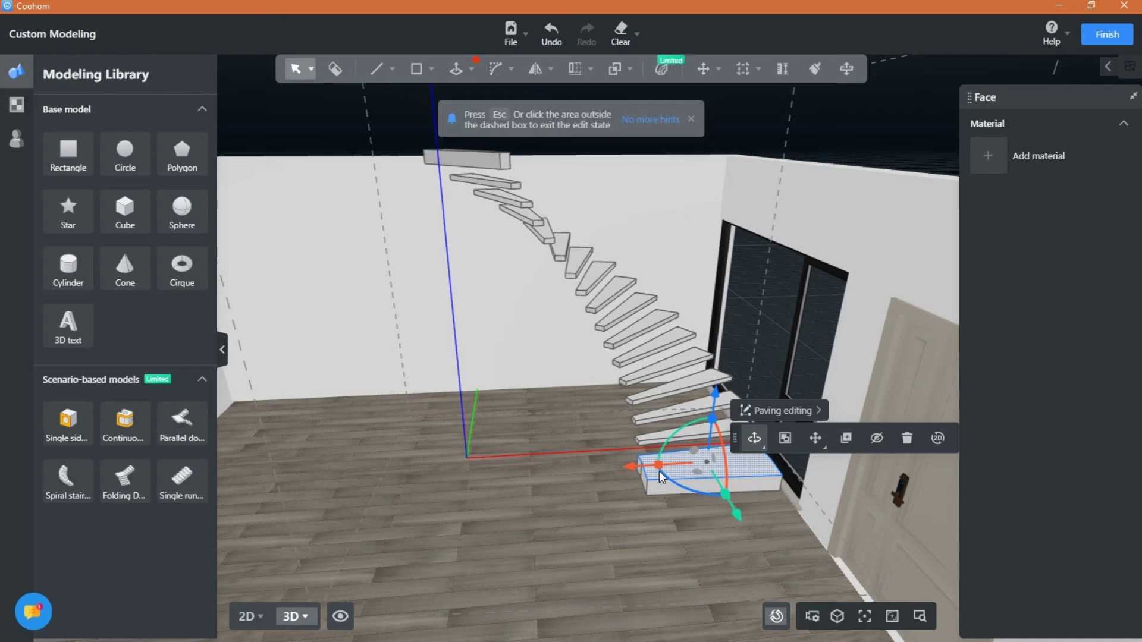
{"action": "key", "text": "Escape"}
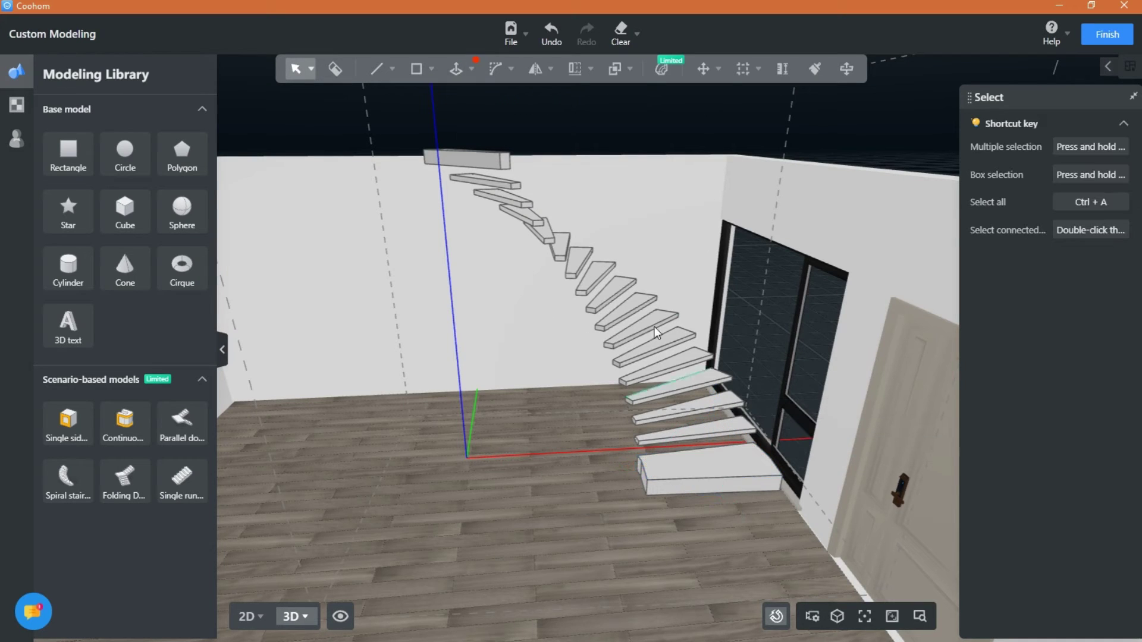
Step: Add a thin vertical post rising from the inner end of the thickened lowest step
{"action": "right_click_drag", "start_coordinate": [631, 509], "coordinate": [466, 409]}
{"action": "scroll", "coordinate": [758, 515], "scroll_direction": "up", "scroll_amount": 3}
{"action": "middle_click_drag", "start_coordinate": [466, 409], "coordinate": [534, 522]}
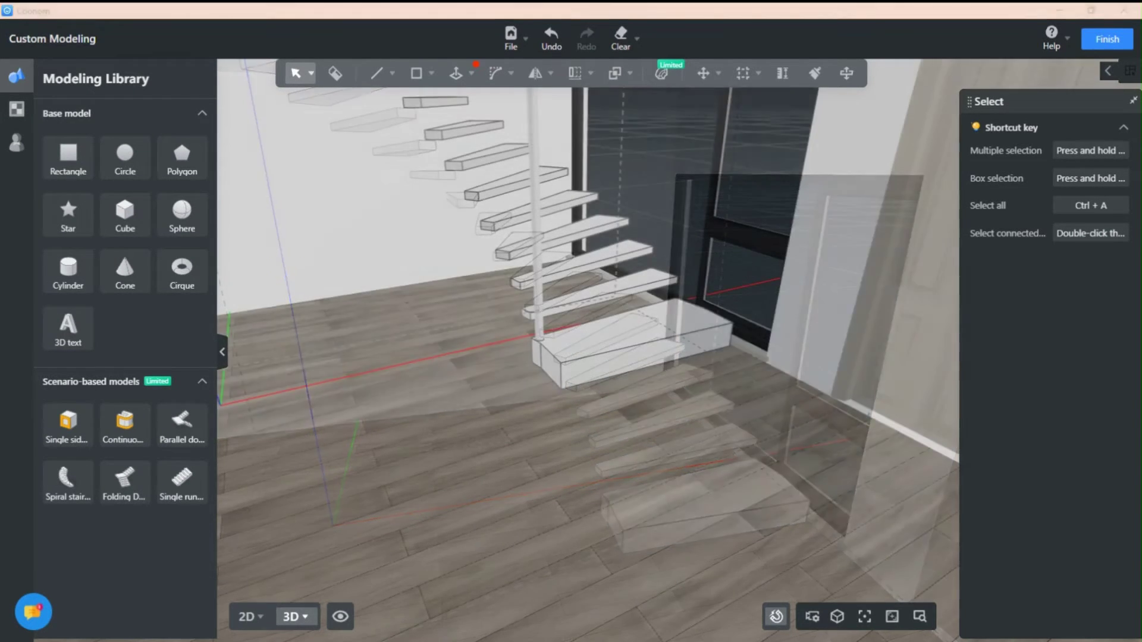
{"action": "right_click_drag", "start_coordinate": [535, 524], "coordinate": [751, 110]}
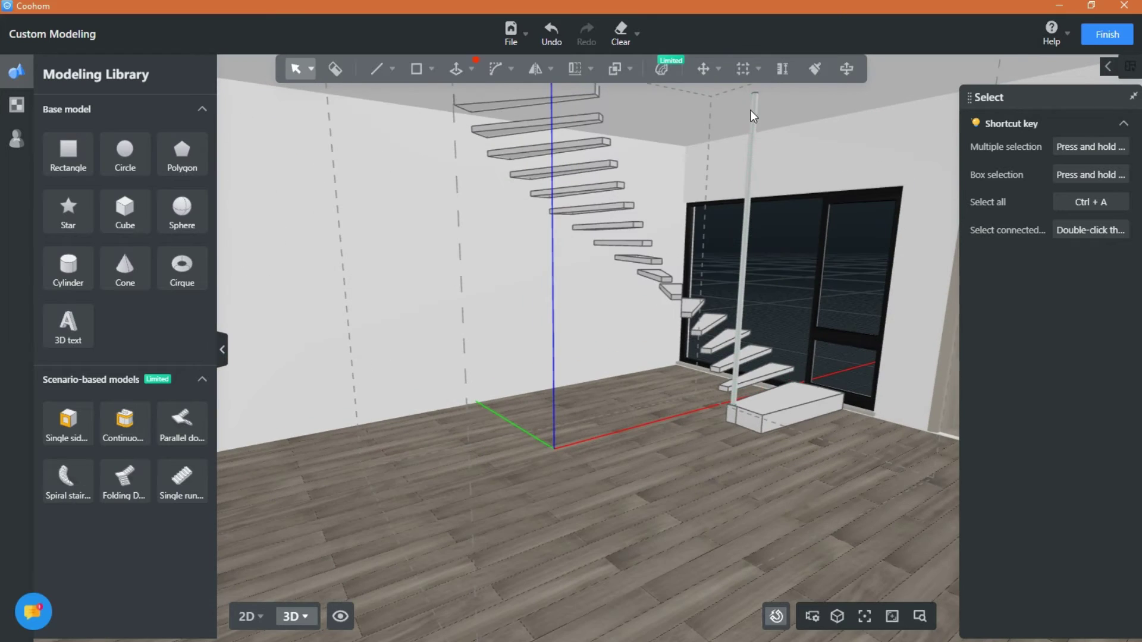
Step: Place a new closed spiral staircase on the floor beside the edited open one
{"action": "right_click_drag", "start_coordinate": [756, 333], "coordinate": [392, 437]}
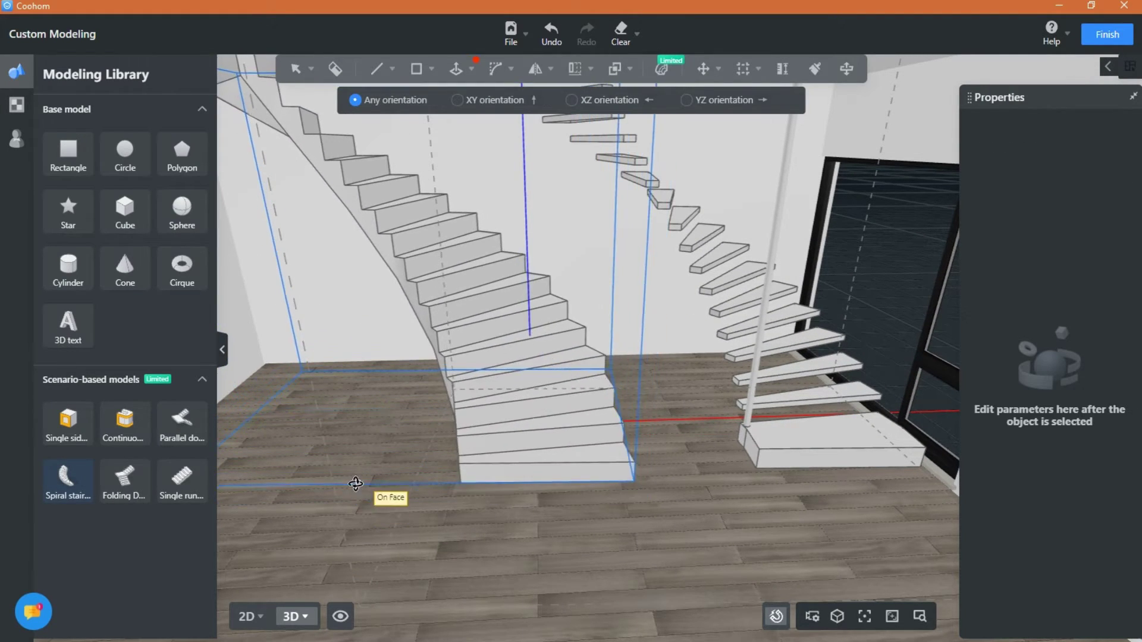
{"action": "left_click", "coordinate": [357, 481]}
{"action": "scroll", "coordinate": [357, 481], "scroll_direction": "down", "scroll_amount": 2}
{"action": "scroll", "coordinate": [433, 563], "scroll_direction": "up", "scroll_amount": 2}
{"action": "right_click_drag", "start_coordinate": [433, 563], "coordinate": [521, 524]}
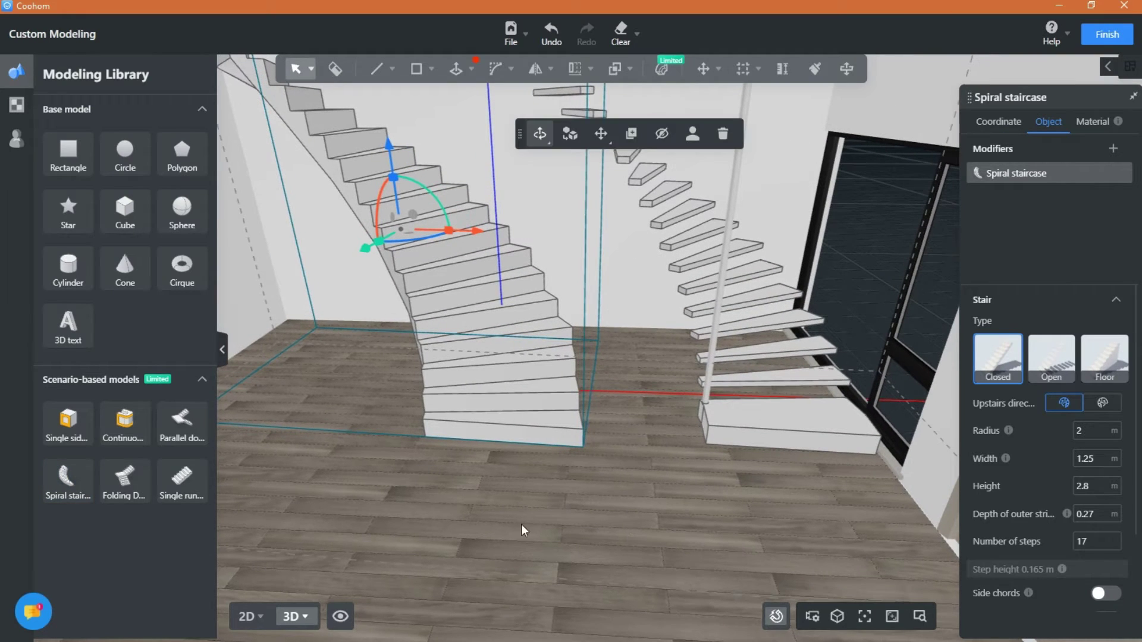
Step: Turn on the new spiral staircase's side chords to inspect the structure along its steps, and turn them off again
{"action": "scroll", "coordinate": [1083, 440], "scroll_direction": "down", "scroll_amount": 2}
{"action": "mouse_move", "coordinate": [1029, 492]}
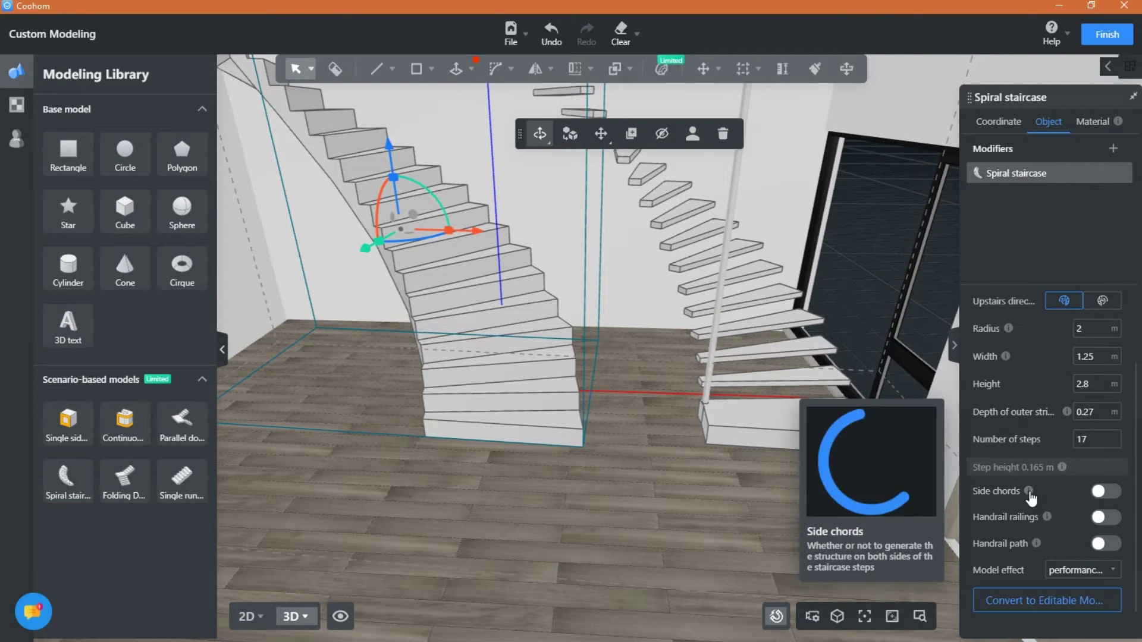
{"action": "left_click", "coordinate": [1101, 494]}
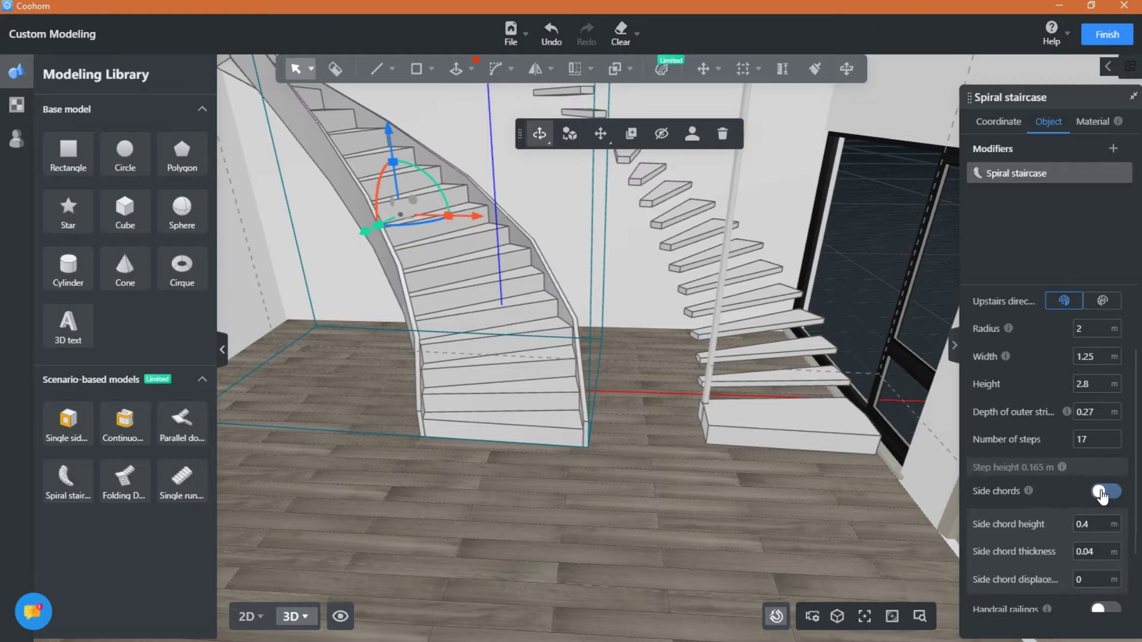
{"action": "mouse_move", "coordinate": [329, 351]}
{"action": "right_mouse_down"}
{"action": "mouse_move", "coordinate": [508, 352]}
{"action": "mouse_move", "coordinate": [335, 360]}
{"action": "right_mouse_up"}
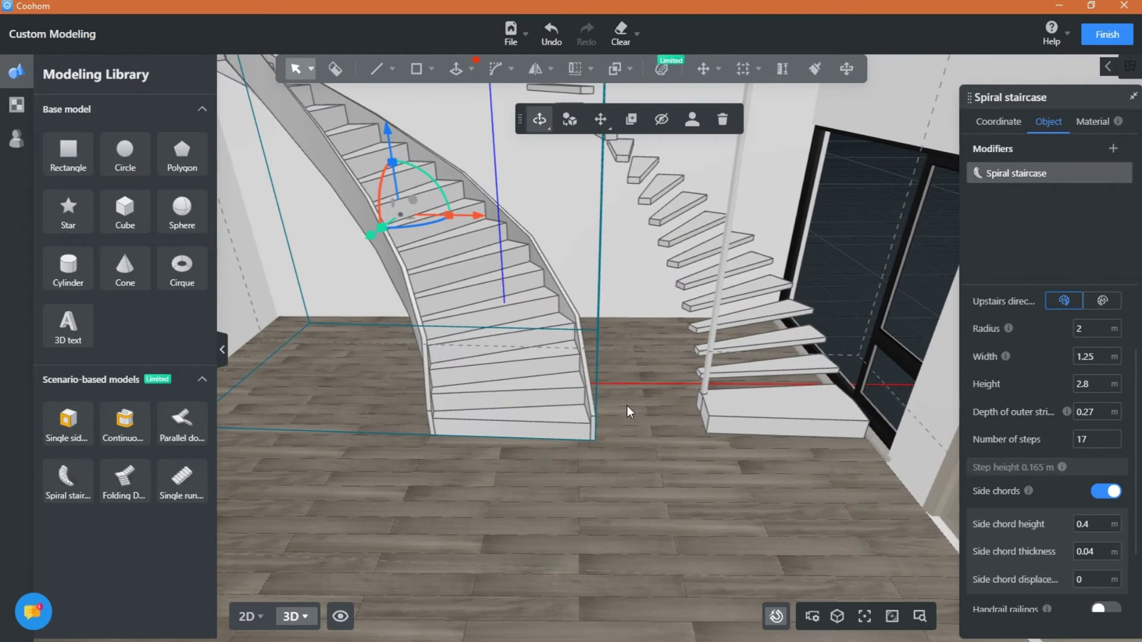
{"action": "left_click", "coordinate": [1100, 491]}
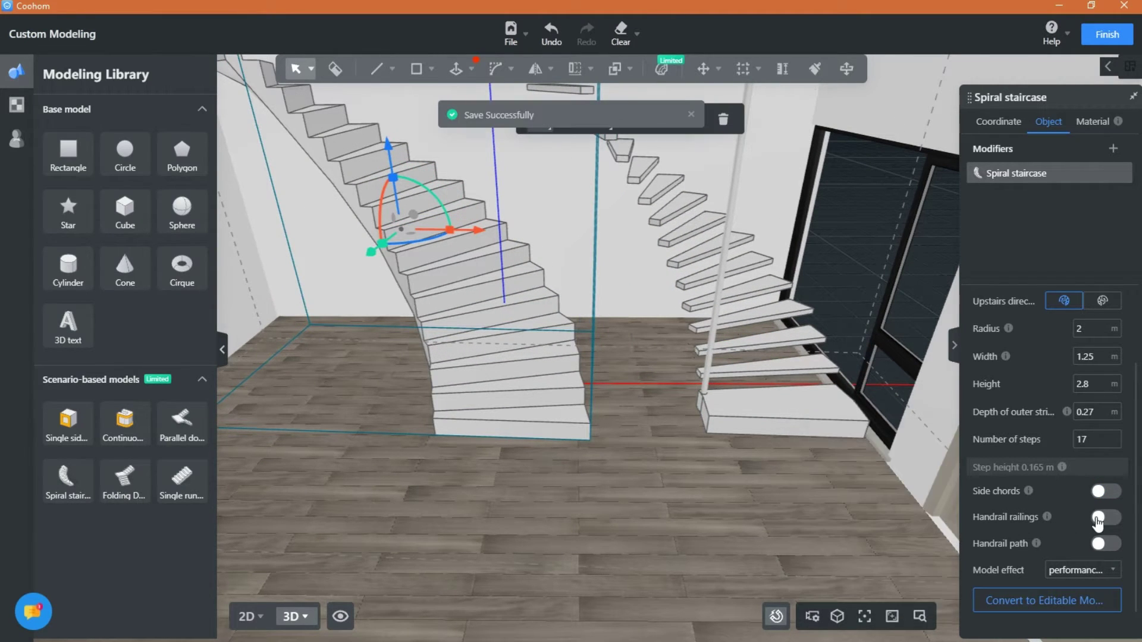
Step: Turn on the new closed spiral staircase's handrail railings and inspect them along the steps
{"action": "left_click", "coordinate": [1100, 516]}
{"action": "right_click_drag", "start_coordinate": [493, 381], "coordinate": [736, 464]}
{"action": "right_click_drag", "start_coordinate": [369, 387], "coordinate": [425, 459]}
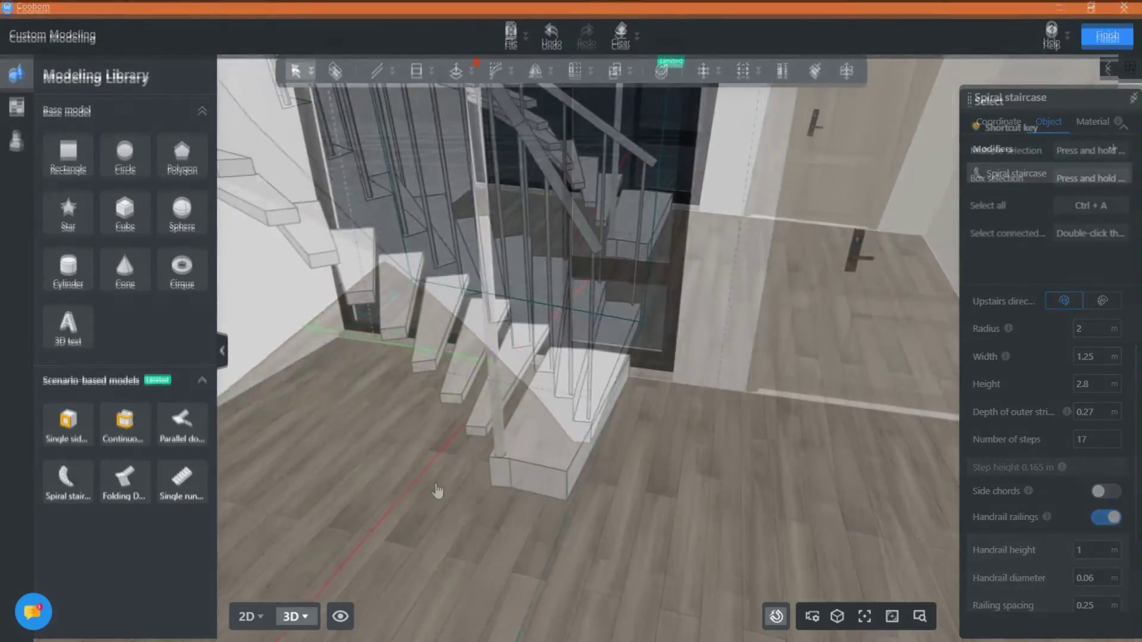
Step: Redo the extrusion of the round post on the edited open staircase's second step
{"action": "right_click_drag", "start_coordinate": [460, 474], "coordinate": [549, 440]}
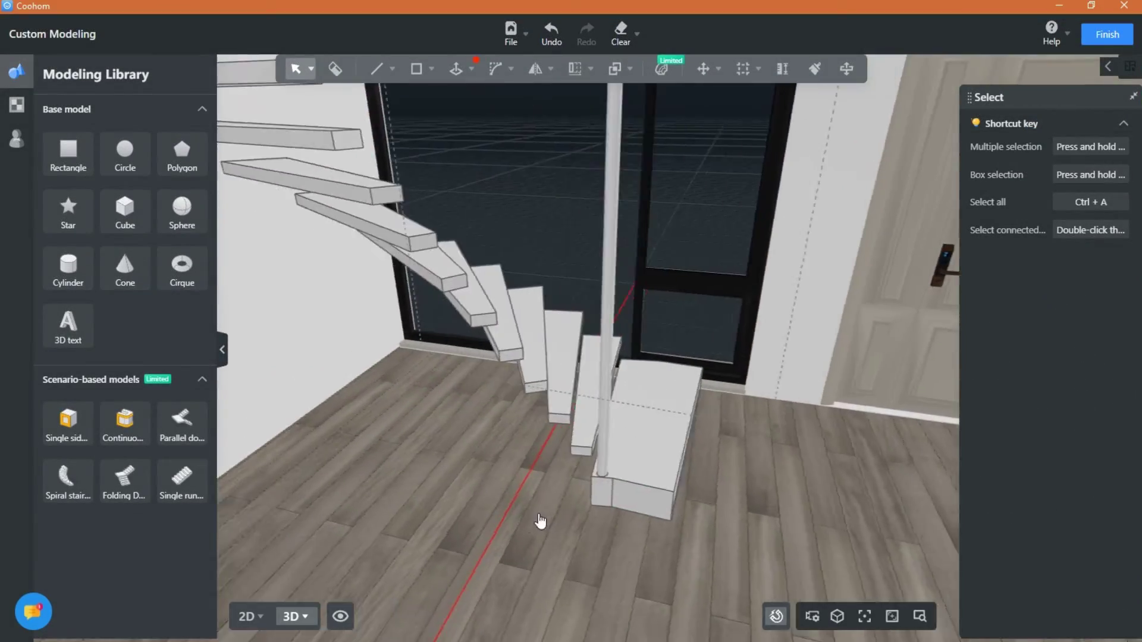
{"action": "scroll", "coordinate": [566, 511], "scroll_direction": "up", "scroll_amount": 3}
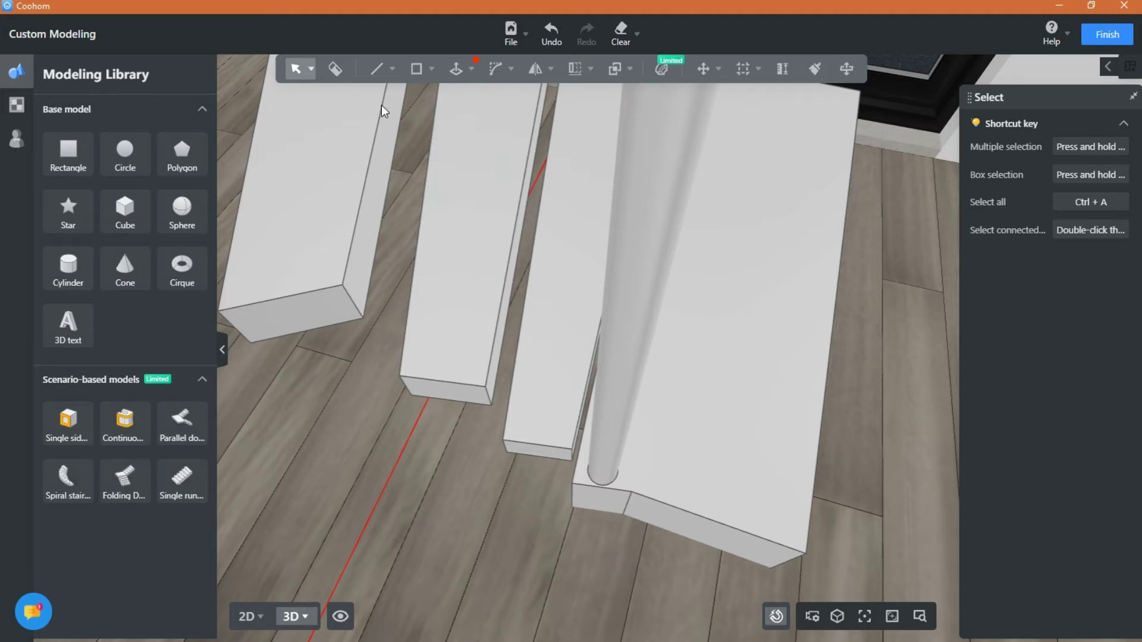
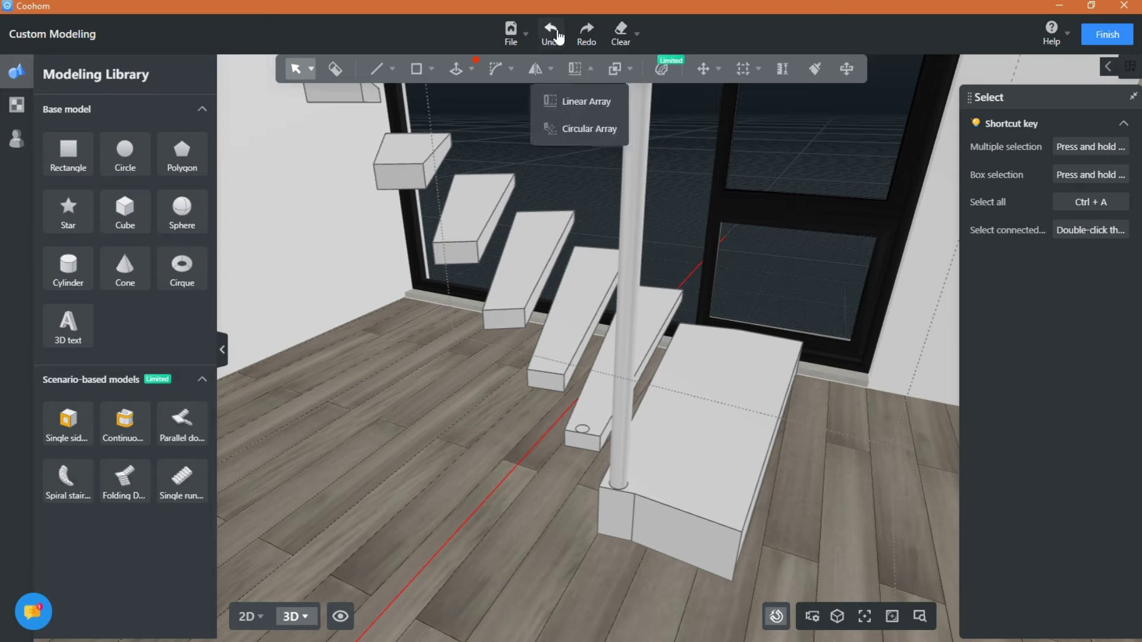
{"action": "left_click", "coordinate": [580, 44]}
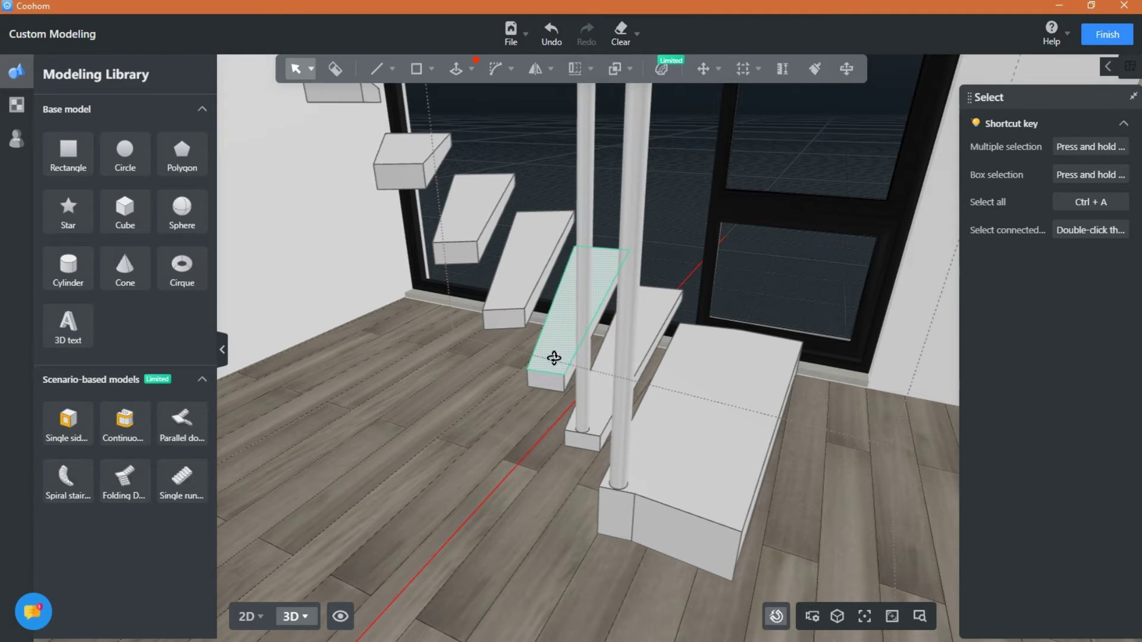
Step: Draw a circle of 0.02 m radius on the upper face of the third step, near its inner end
{"action": "left_click", "coordinate": [553, 357]}
{"action": "left_click", "coordinate": [532, 262], "text": "shift"}
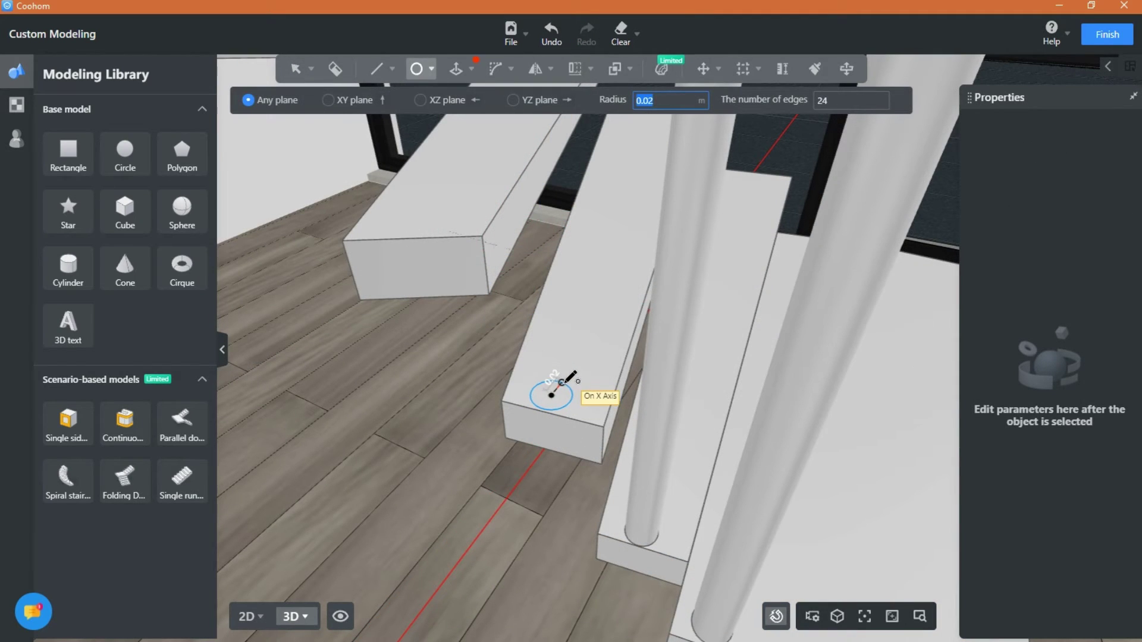
{"action": "left_click", "coordinate": [562, 383]}
Step: Copy the circle from the third step onto the inner end of the fourth step
{"action": "scroll", "coordinate": [484, 427], "scroll_direction": "down", "scroll_amount": 3}
{"action": "left_click", "coordinate": [529, 408]}
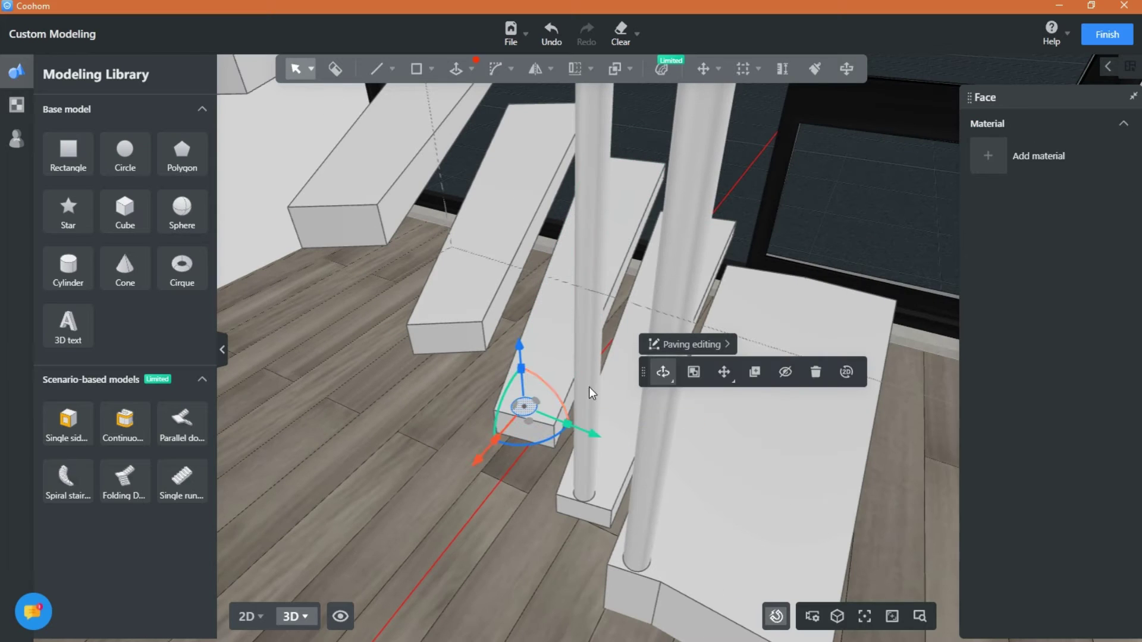
{"action": "left_click", "coordinate": [754, 373]}
{"action": "left_click", "coordinate": [514, 394]}
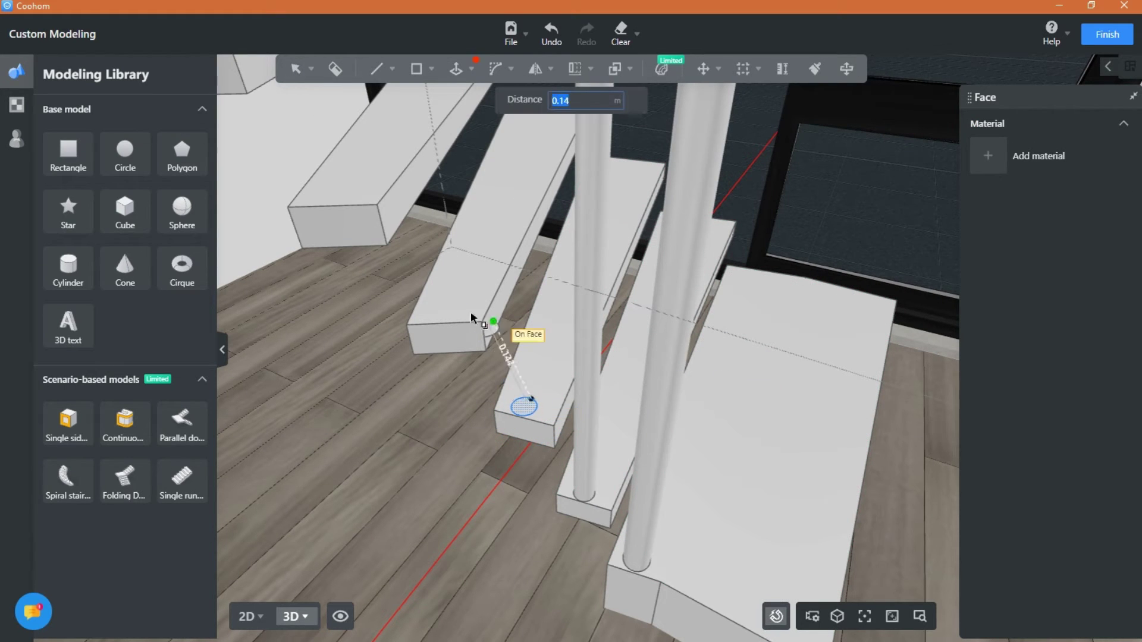
{"action": "left_click", "coordinate": [457, 305]}
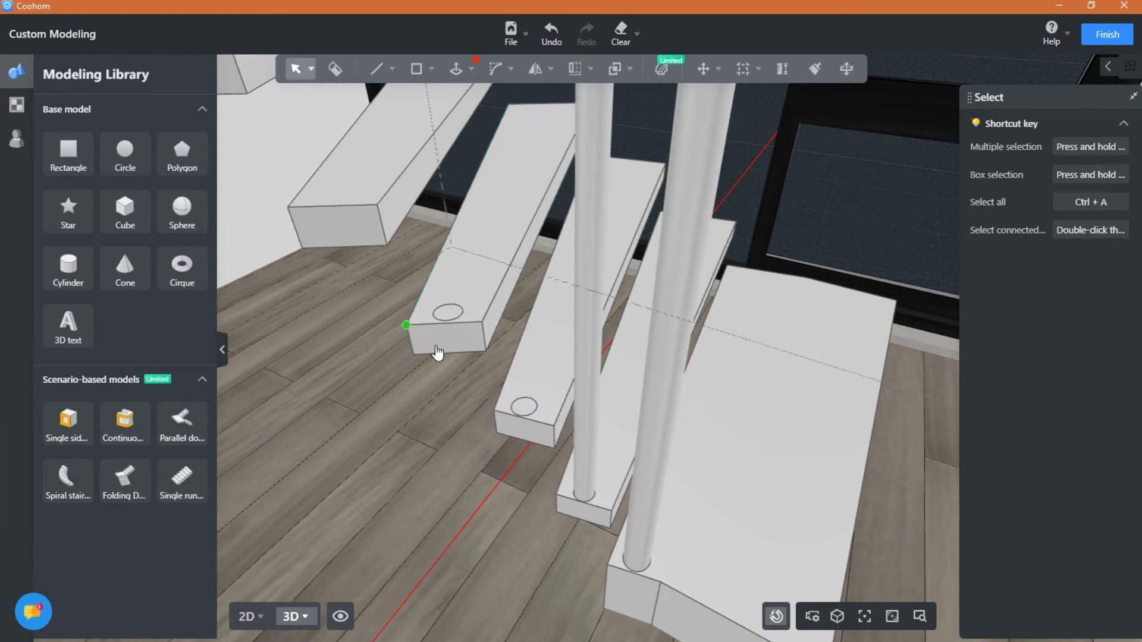
Step: Copy the circle onward to the inner ends of the fifth and sixth steps
{"action": "middle_click_drag", "start_coordinate": [436, 351], "coordinate": [523, 429]}
{"action": "left_click", "coordinate": [518, 430]}
{"action": "left_click", "coordinate": [746, 393]}
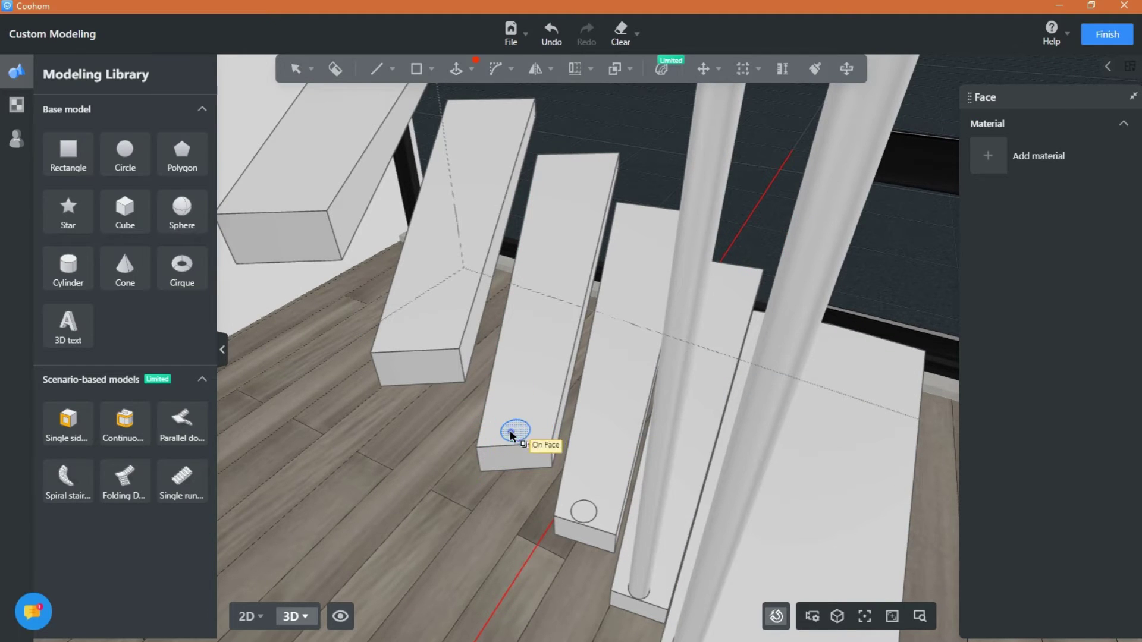
{"action": "left_click", "coordinate": [503, 426]}
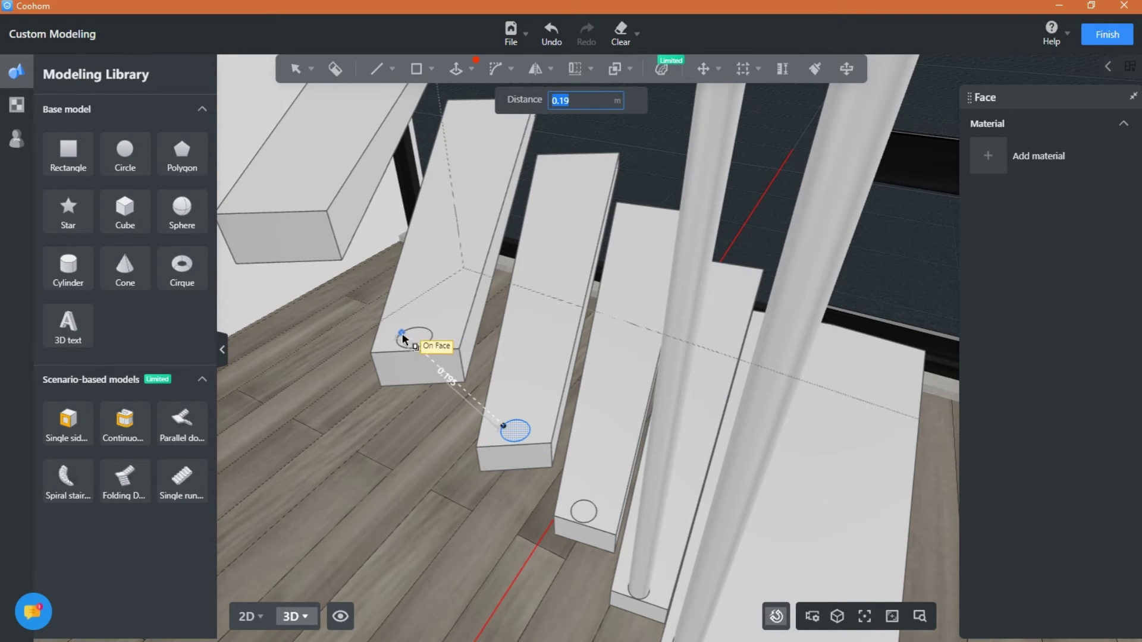
{"action": "left_click", "coordinate": [402, 334]}
{"action": "left_click", "coordinate": [423, 334]}
{"action": "left_click", "coordinate": [644, 311]}
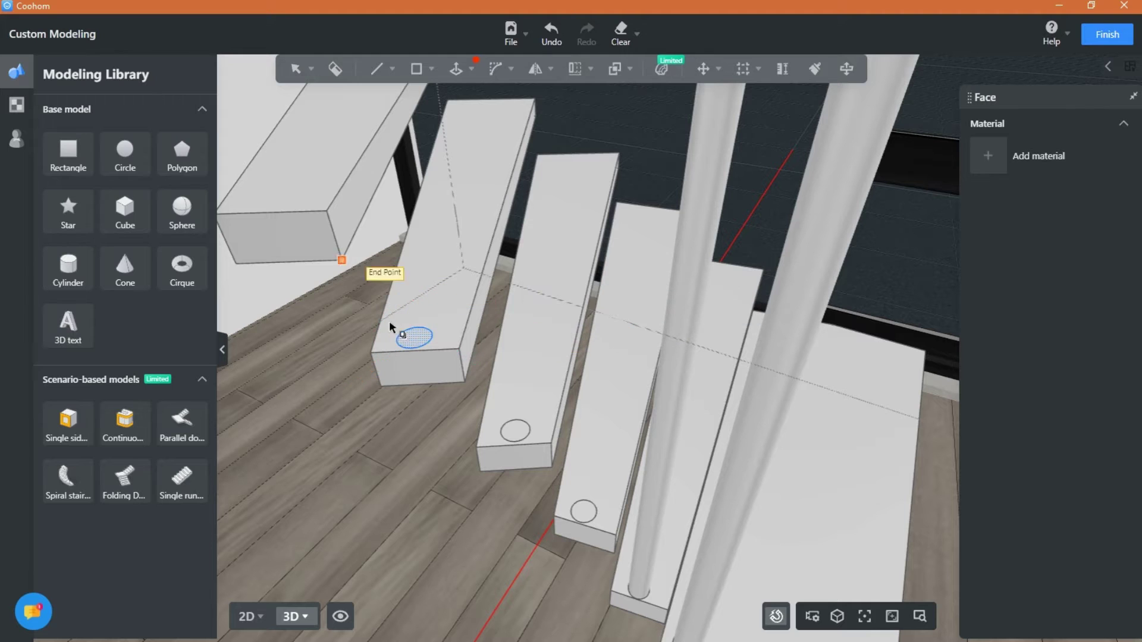
{"action": "left_click", "coordinate": [418, 338]}
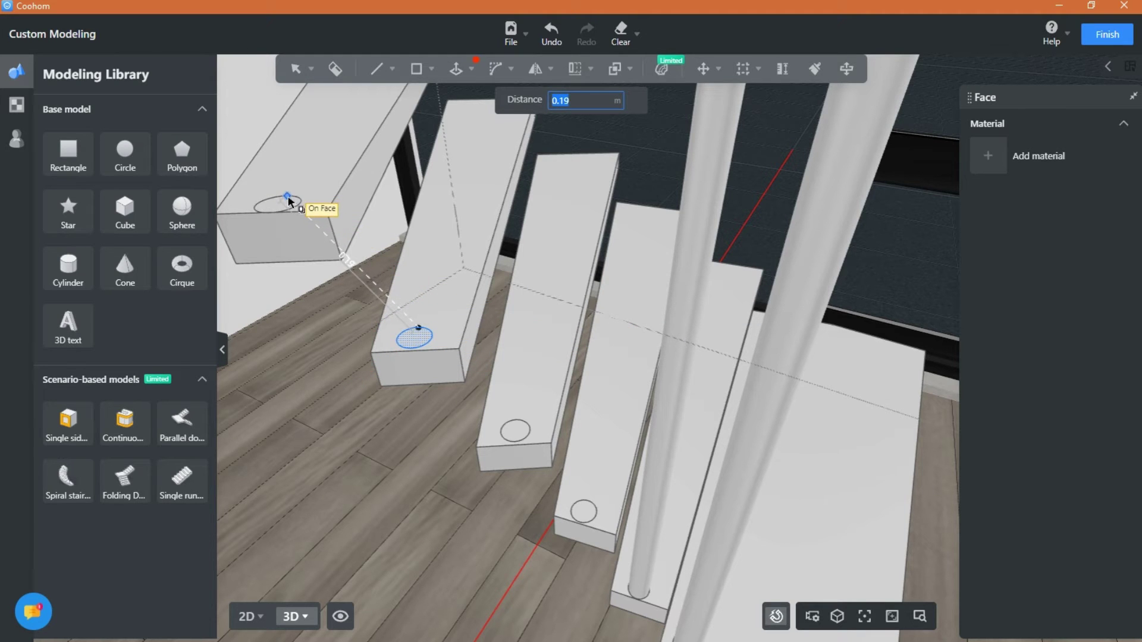
{"action": "left_click", "coordinate": [288, 199]}
{"action": "scroll", "coordinate": [275, 330], "scroll_direction": "down", "scroll_amount": 3}
{"action": "middle_click_drag", "start_coordinate": [393, 554], "coordinate": [443, 503]}
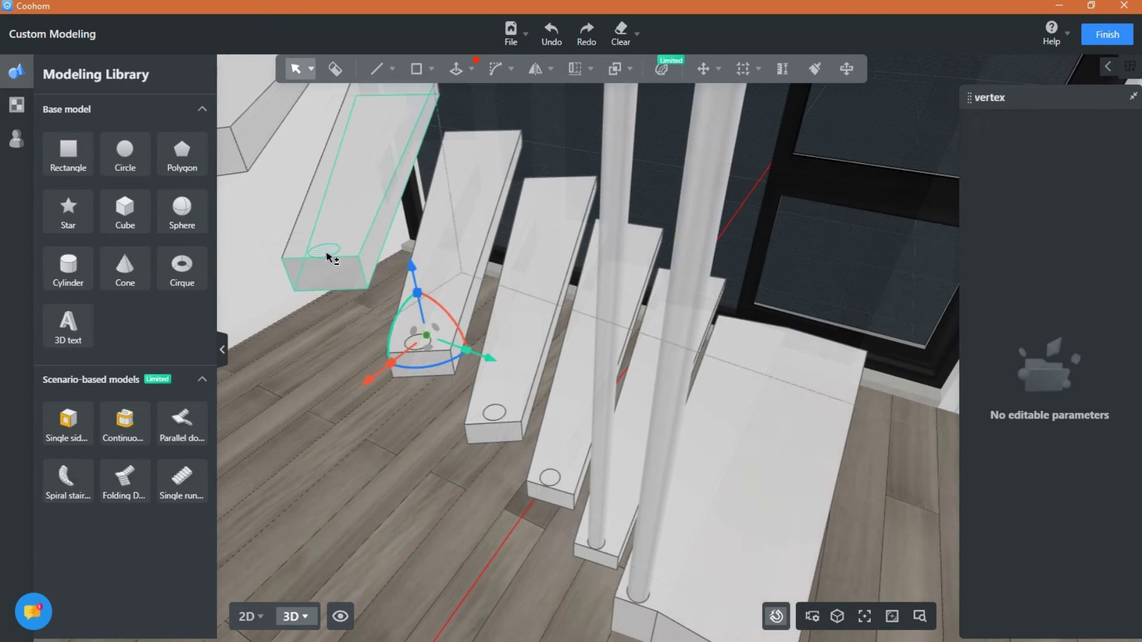
Step: Select the circles on the third to sixth steps and Push/Pull them upward together into round railing posts
{"action": "left_click", "coordinate": [328, 258]}
{"action": "left_click", "coordinate": [418, 341], "text": "shift"}
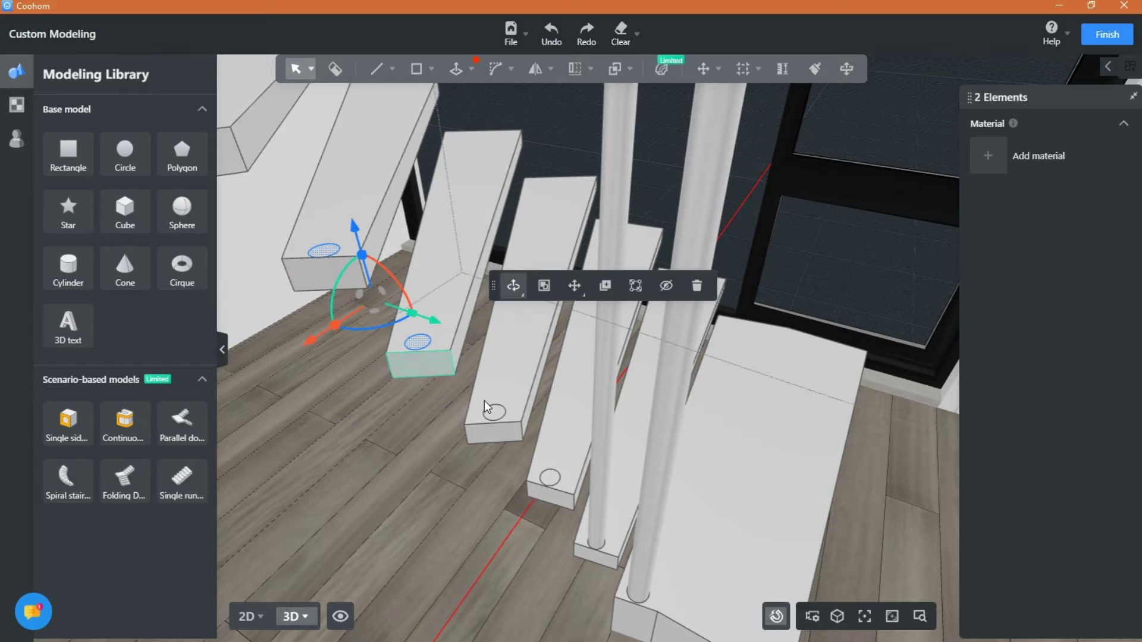
{"action": "left_click", "coordinate": [494, 412], "text": "shift"}
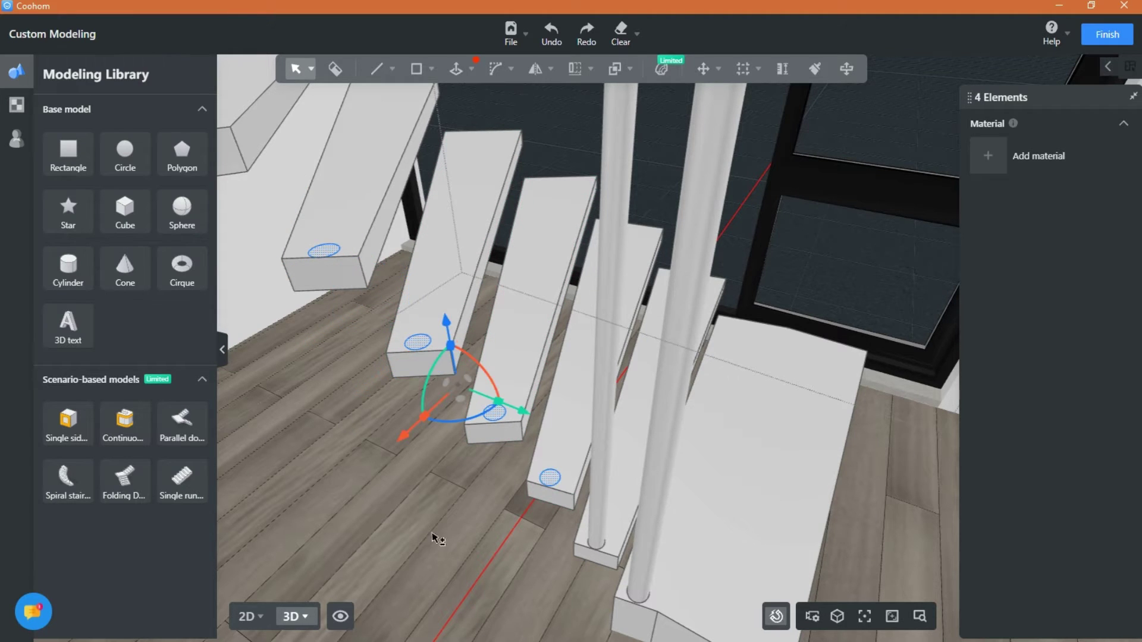
{"action": "left_click", "coordinate": [471, 69]}
{"action": "left_click", "coordinate": [455, 102]}
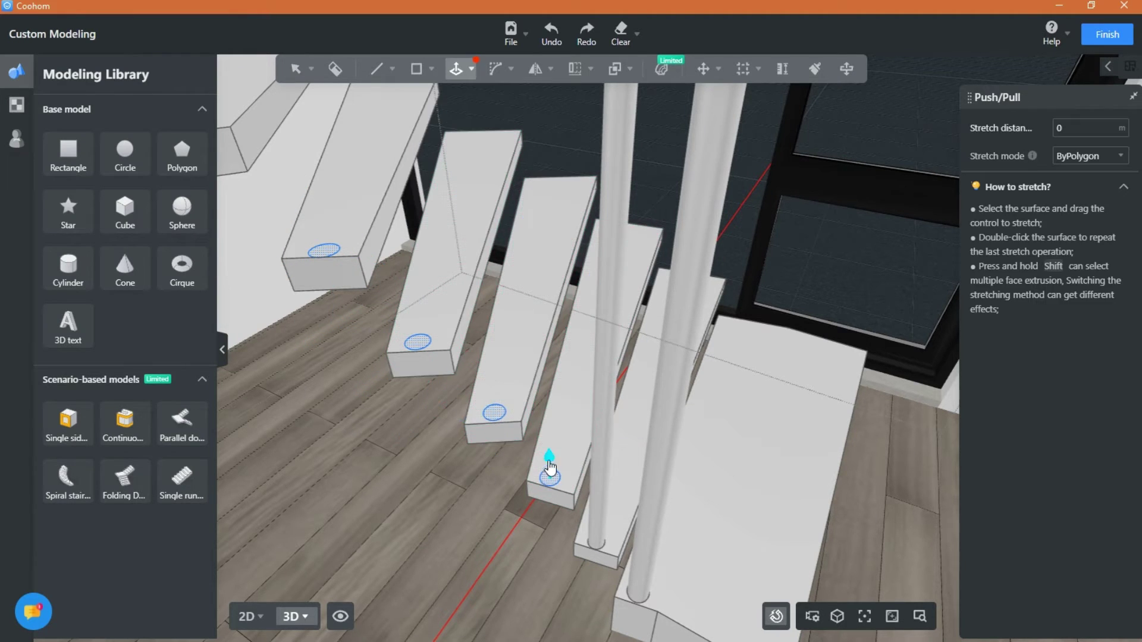
{"action": "left_click_drag", "start_coordinate": [550, 468], "coordinate": [547, 363]}
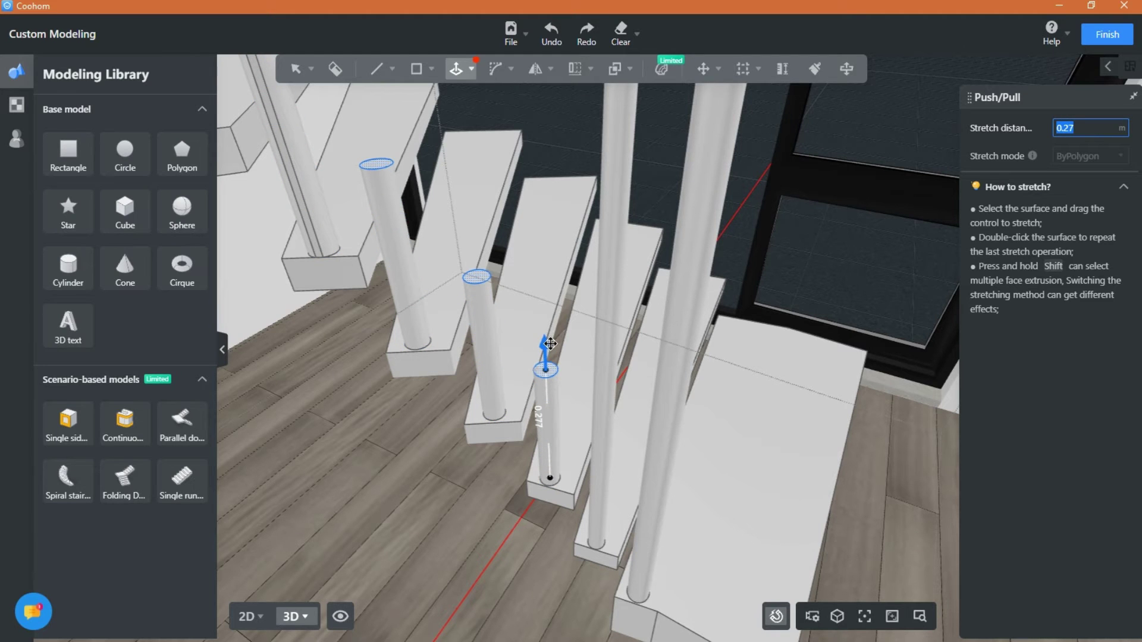
{"action": "key", "text": "Return"}
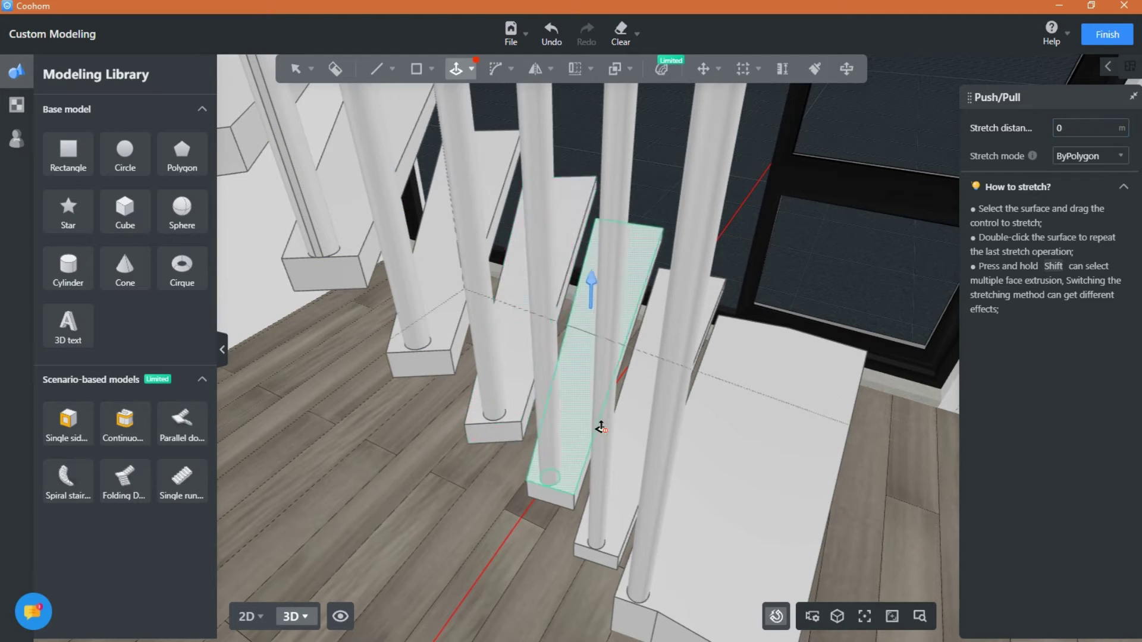
{"action": "scroll", "coordinate": [559, 443], "scroll_direction": "down", "scroll_amount": 3}
{"action": "key", "text": "Escape"}
{"action": "right_click_drag", "start_coordinate": [520, 459], "coordinate": [840, 548]}
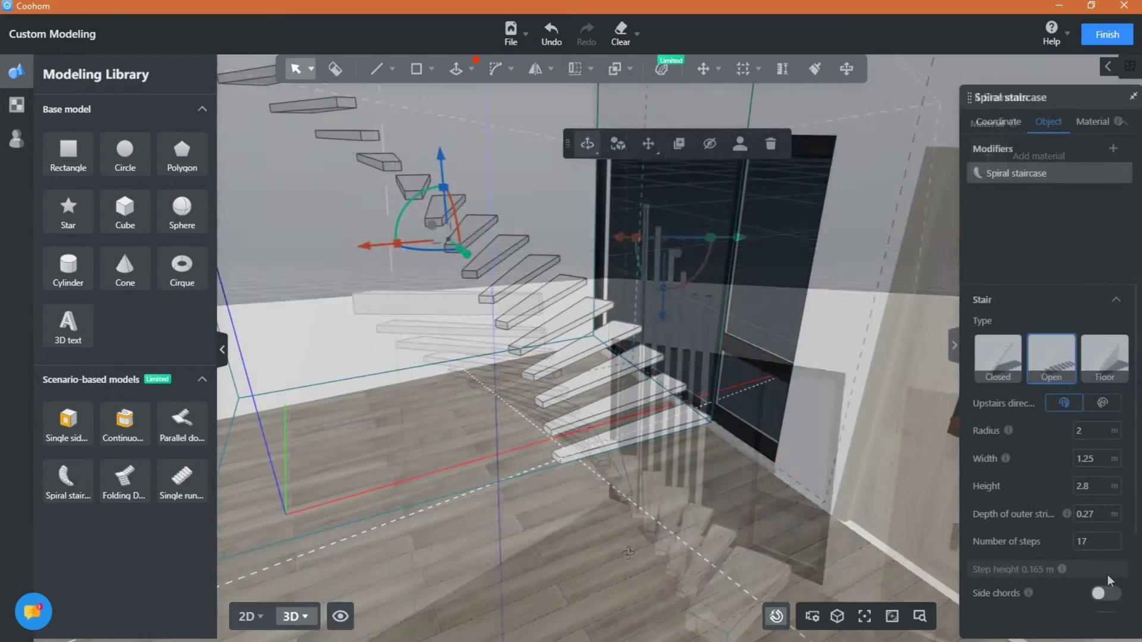
Step: Examine the side chord and handrail options of the new open spiral staircase
{"action": "scroll", "coordinate": [1063, 500], "scroll_direction": "down", "scroll_amount": 2}
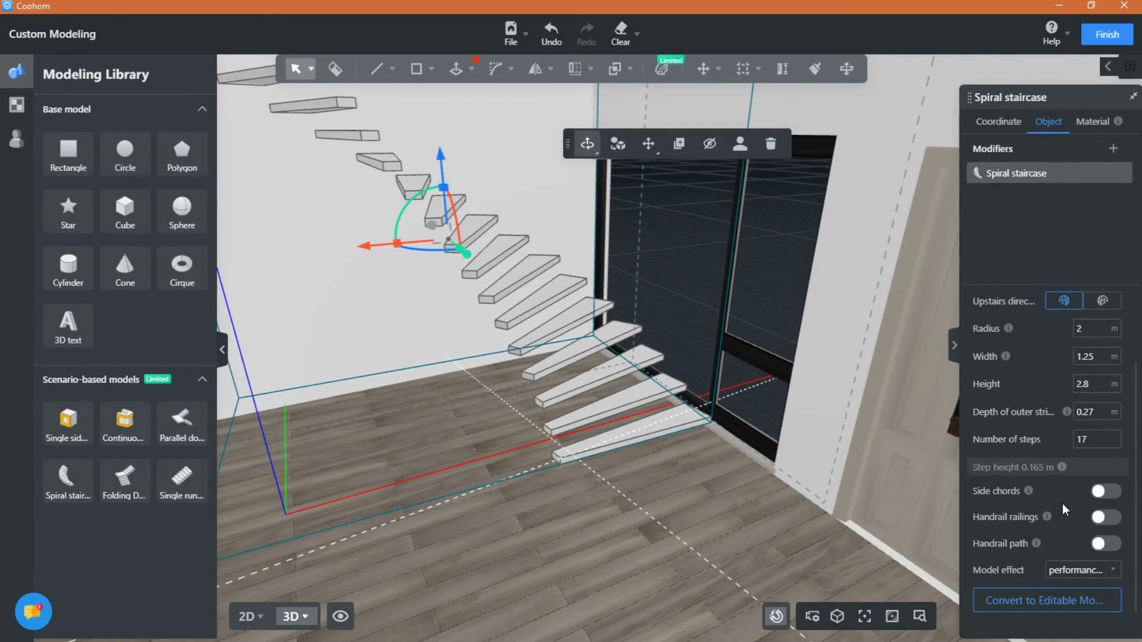
{"action": "mouse_move", "coordinate": [1048, 522]}
{"action": "mouse_move", "coordinate": [1034, 494]}
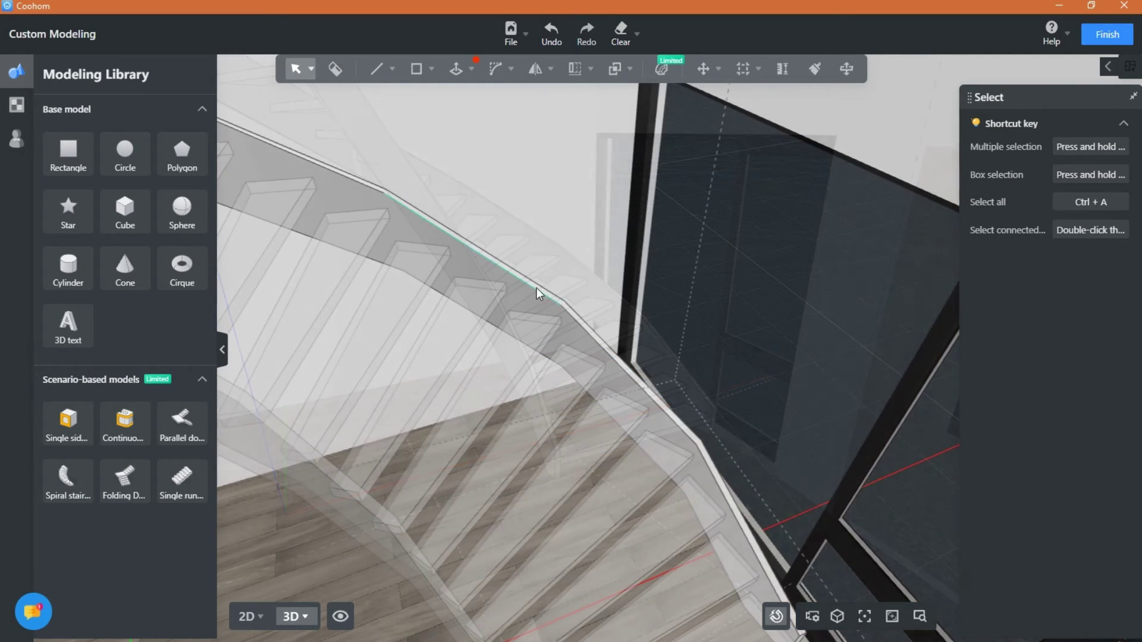
Step: Move the upper face of the staircase's outer side chord upward to form a tall solid guard panel
{"action": "middle_click_drag", "start_coordinate": [536, 287], "coordinate": [530, 292]}
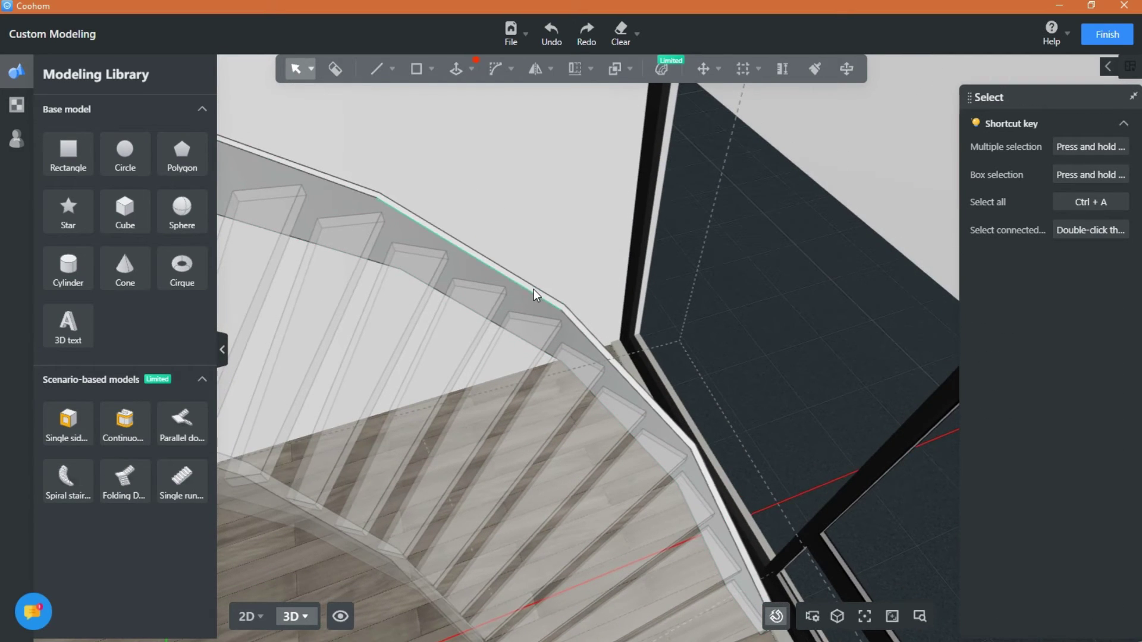
{"action": "left_click", "coordinate": [534, 291]}
{"action": "scroll", "coordinate": [514, 296], "scroll_direction": "down", "scroll_amount": 3}
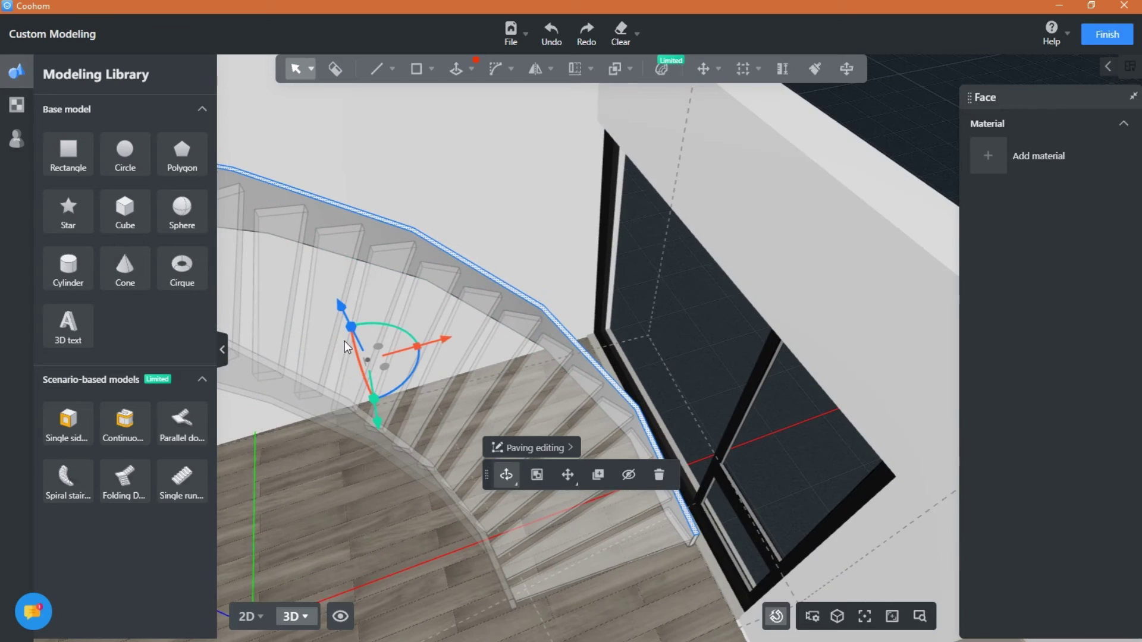
{"action": "left_click_drag", "start_coordinate": [348, 308], "coordinate": [351, 113]}
{"action": "scroll", "coordinate": [441, 318], "scroll_direction": "down", "scroll_amount": 3}
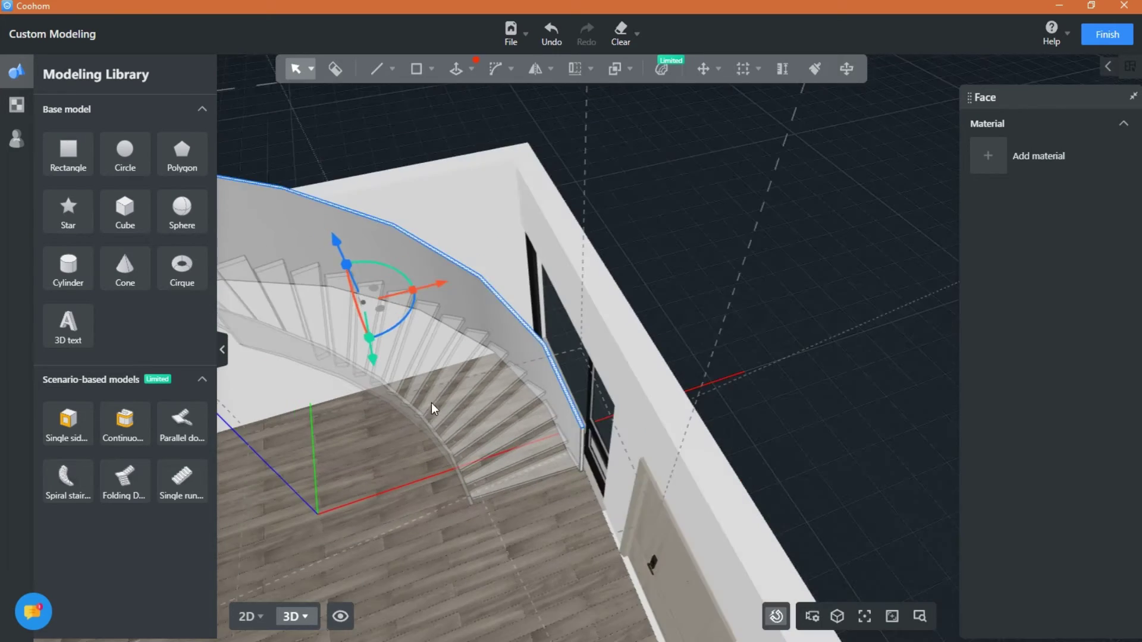
{"action": "right_click_drag", "start_coordinate": [434, 408], "coordinate": [493, 393]}
{"action": "middle_click_drag", "start_coordinate": [505, 321], "coordinate": [675, 251]}
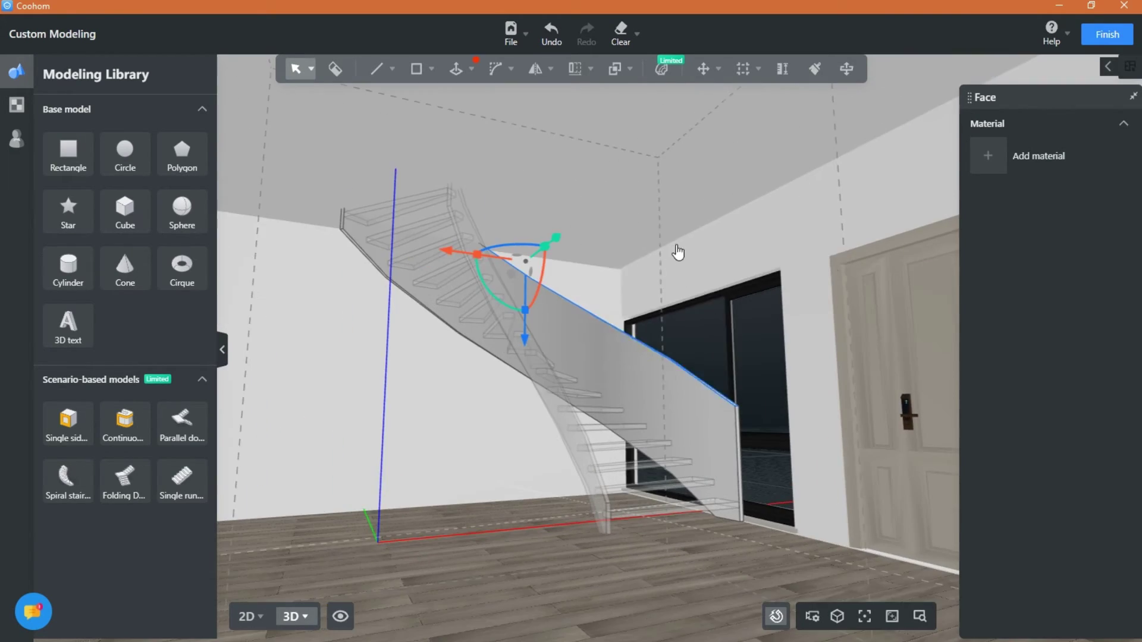
{"action": "right_click_drag", "start_coordinate": [600, 596], "coordinate": [591, 592]}
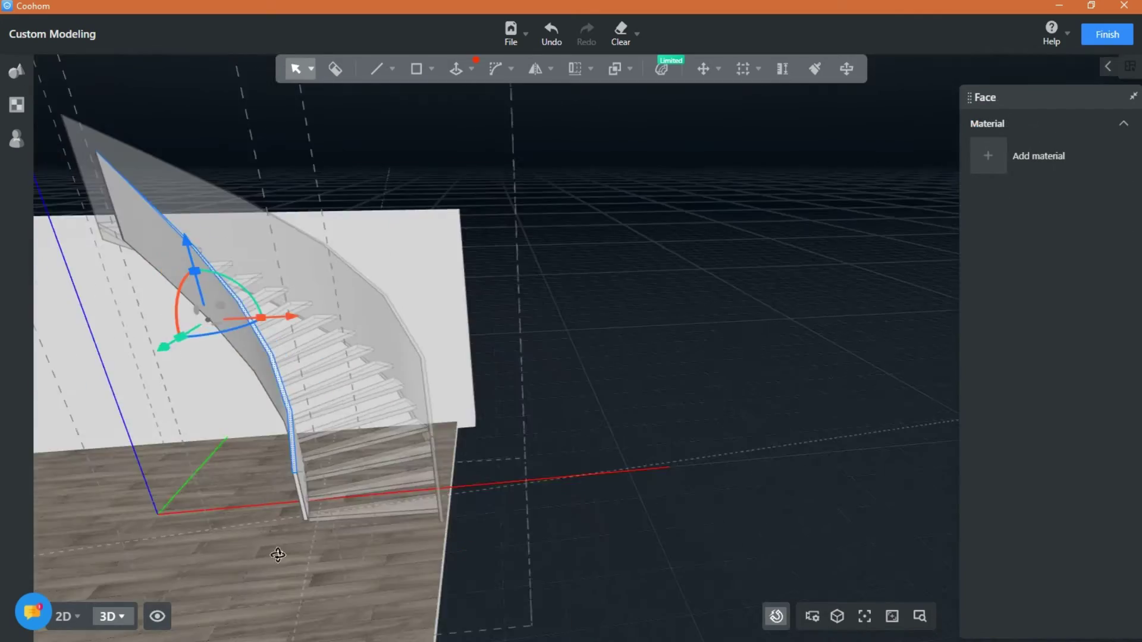
Step: Raise the upper face of the inner side chord to form a matching tall guard panel
{"action": "left_click_drag", "start_coordinate": [276, 555], "coordinate": [353, 562]}
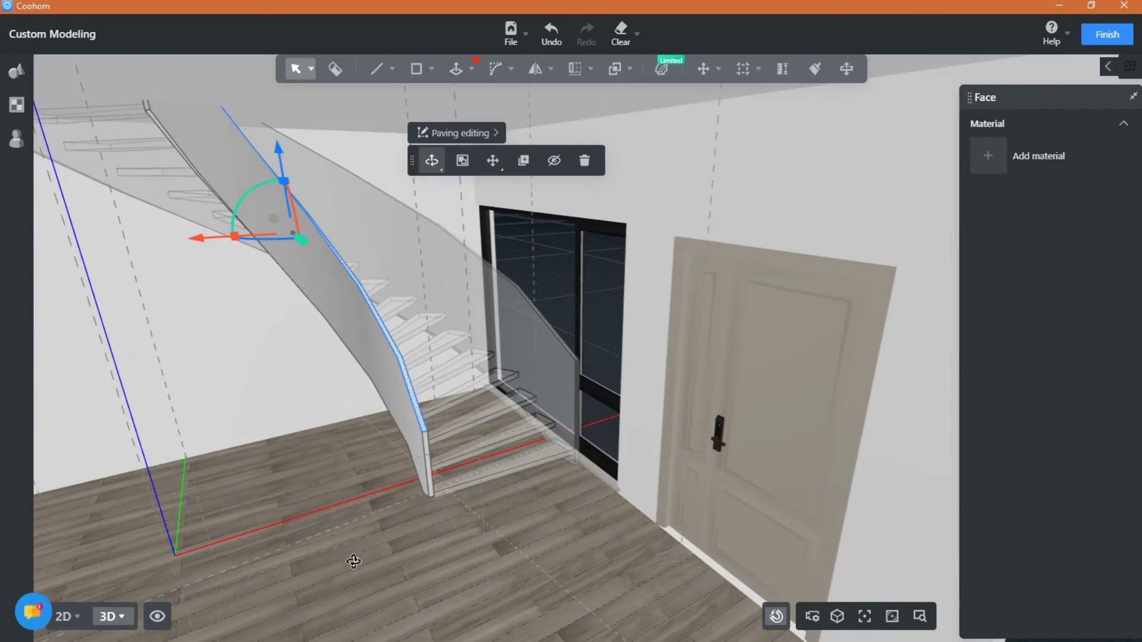
{"action": "left_click_drag", "start_coordinate": [281, 169], "coordinate": [262, 56]}
{"action": "right_click_drag", "start_coordinate": [348, 623], "coordinate": [327, 506]}
{"action": "scroll", "coordinate": [327, 506], "scroll_direction": "down", "scroll_amount": 2}
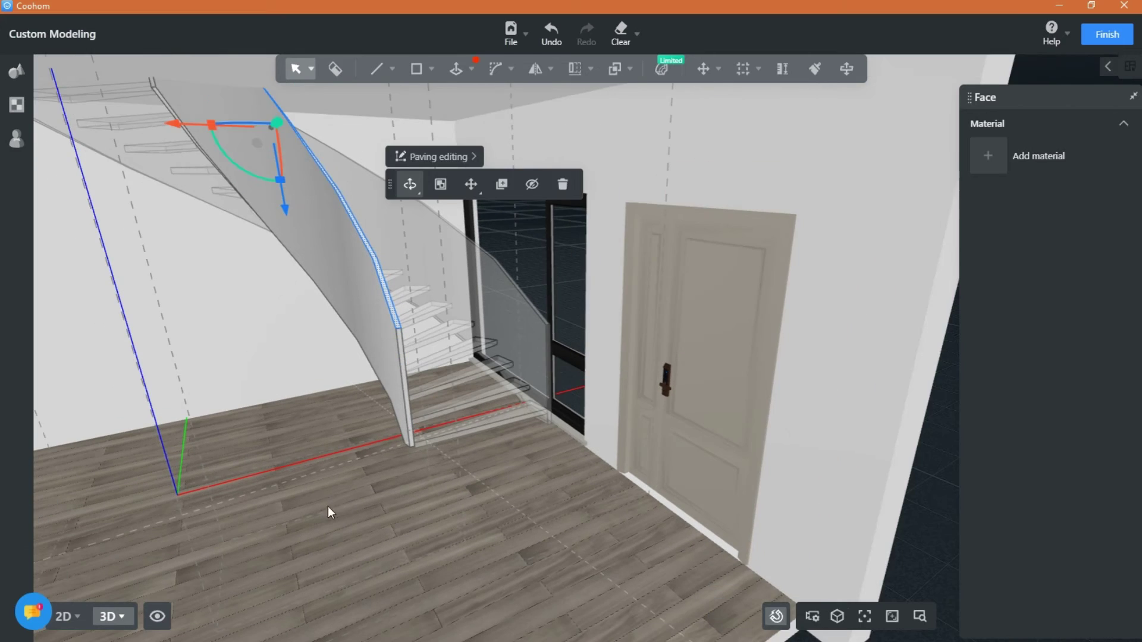
{"action": "left_click_drag", "start_coordinate": [291, 247], "coordinate": [297, 195]}
{"action": "left_click", "coordinate": [340, 525]}
{"action": "left_click_drag", "start_coordinate": [340, 525], "coordinate": [37, 363]}
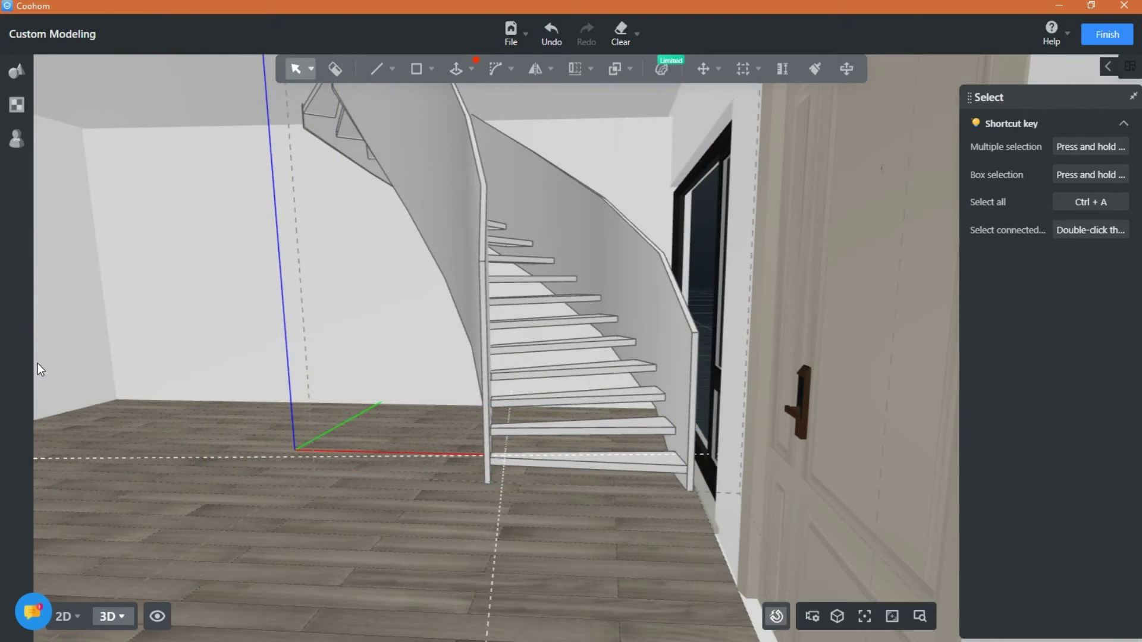
Step: Search the common material library for "transparent" and browse the results down to the green Transparent material
{"action": "left_click", "coordinate": [17, 106]}
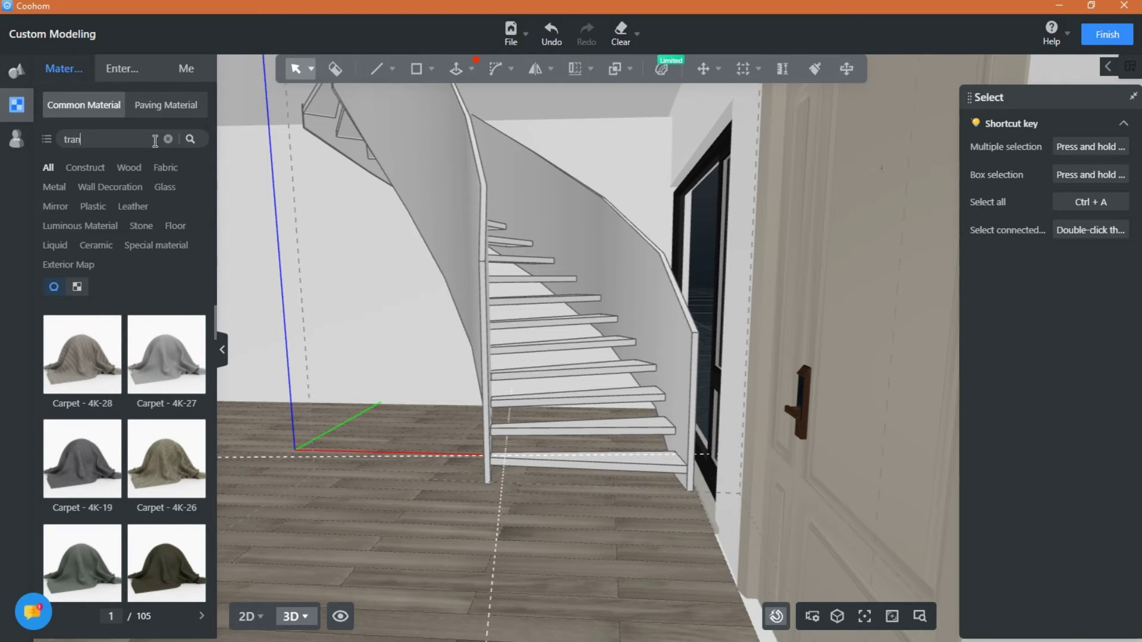
{"action": "key", "text": "Return"}
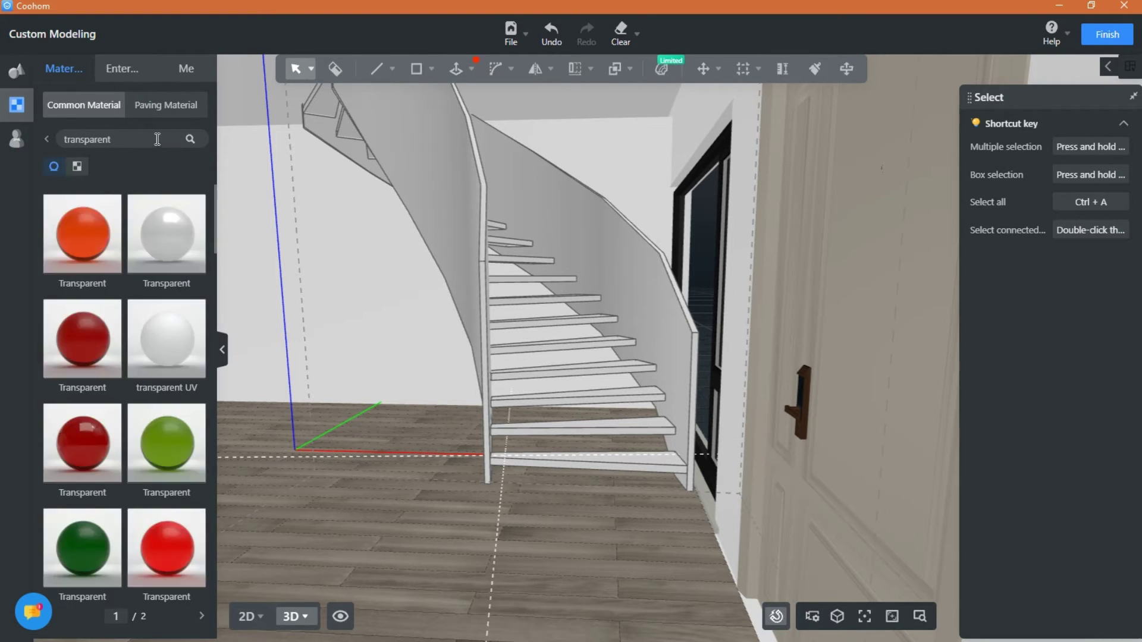
{"action": "scroll", "coordinate": [466, 468], "scroll_direction": "up", "scroll_amount": 3}
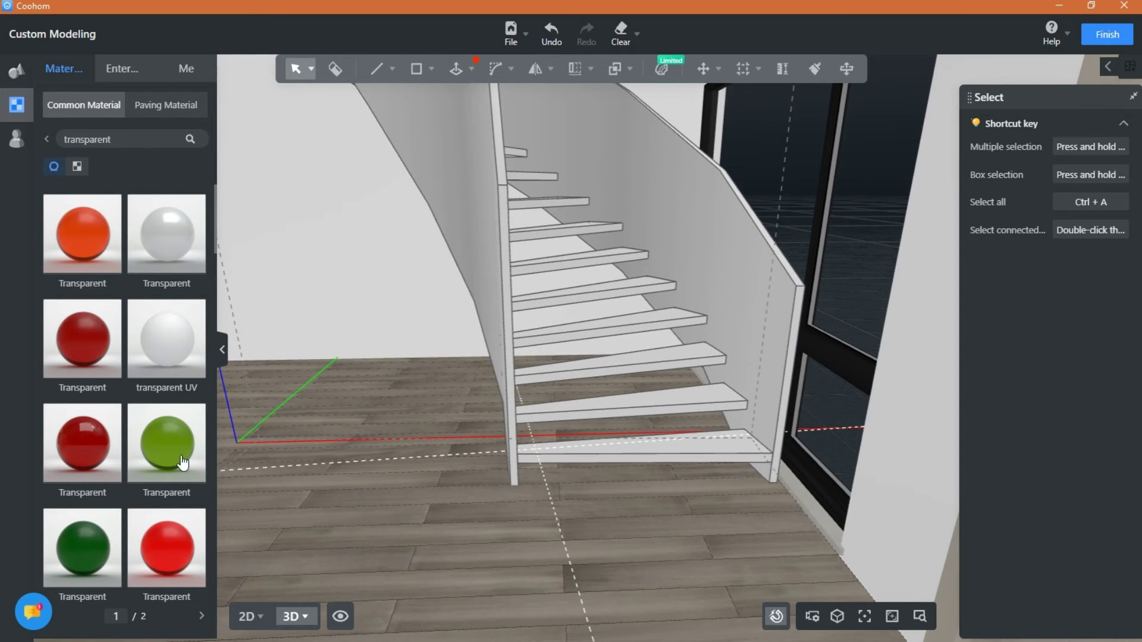
{"action": "scroll", "coordinate": [109, 395], "scroll_direction": "down", "scroll_amount": 3}
{"action": "scroll", "coordinate": [109, 395], "scroll_direction": "down", "scroll_amount": 10}
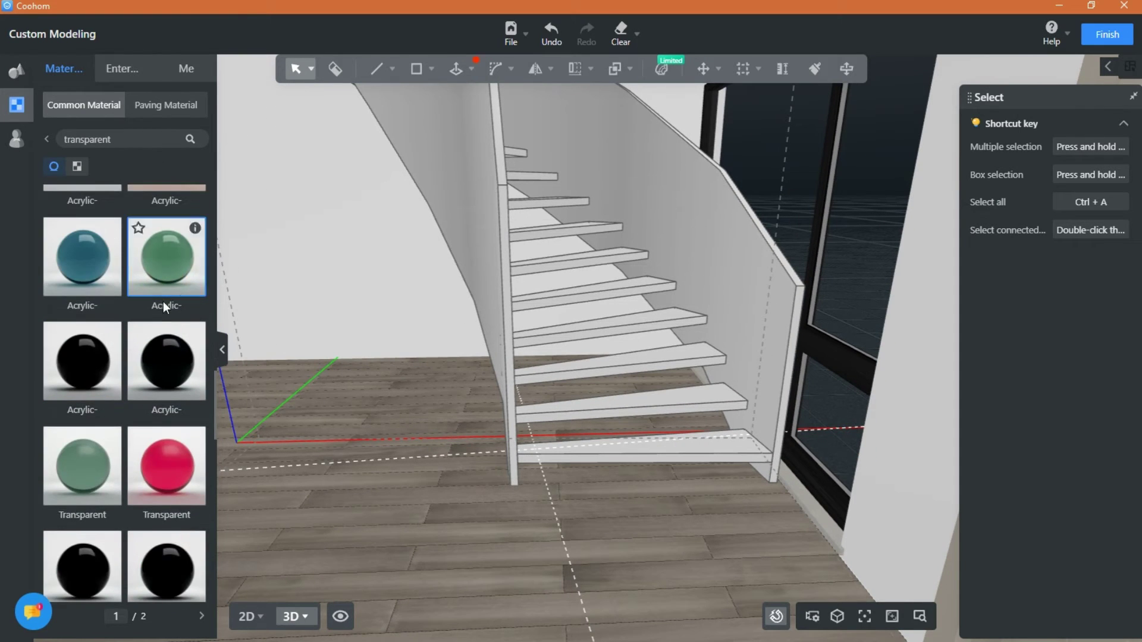
Step: Try to apply the green Transparent material to the whole staircase group, and undo that application
{"action": "left_click", "coordinate": [104, 370]}
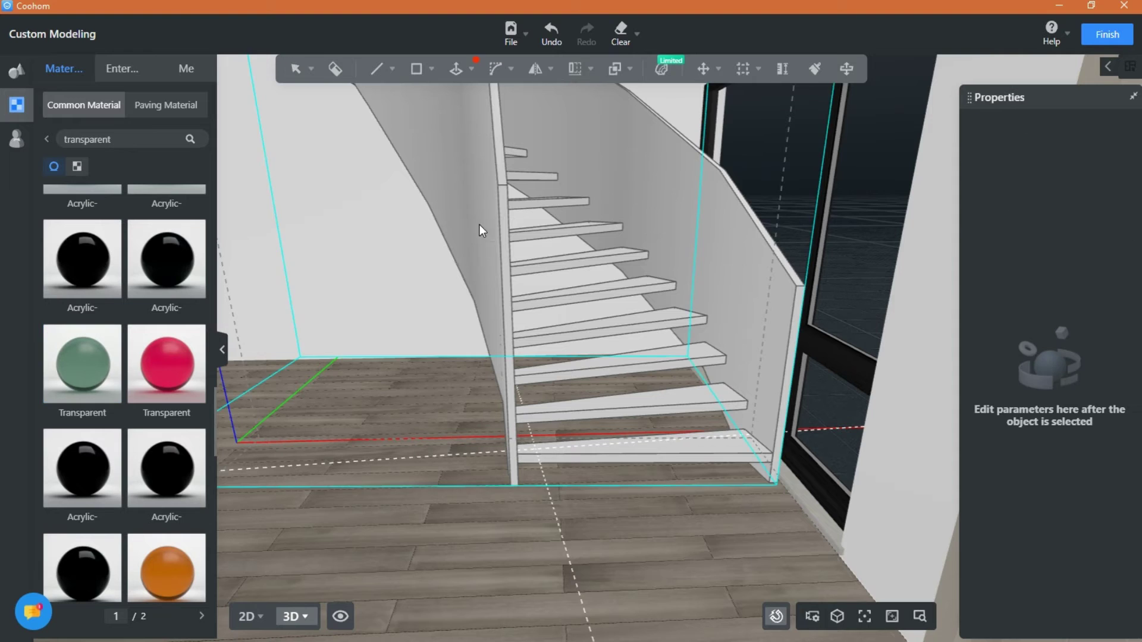
{"action": "scroll", "coordinate": [475, 215], "scroll_direction": "up", "scroll_amount": 3}
{"action": "left_click", "coordinate": [480, 252]}
{"action": "right_click_drag", "start_coordinate": [447, 433], "coordinate": [473, 435]}
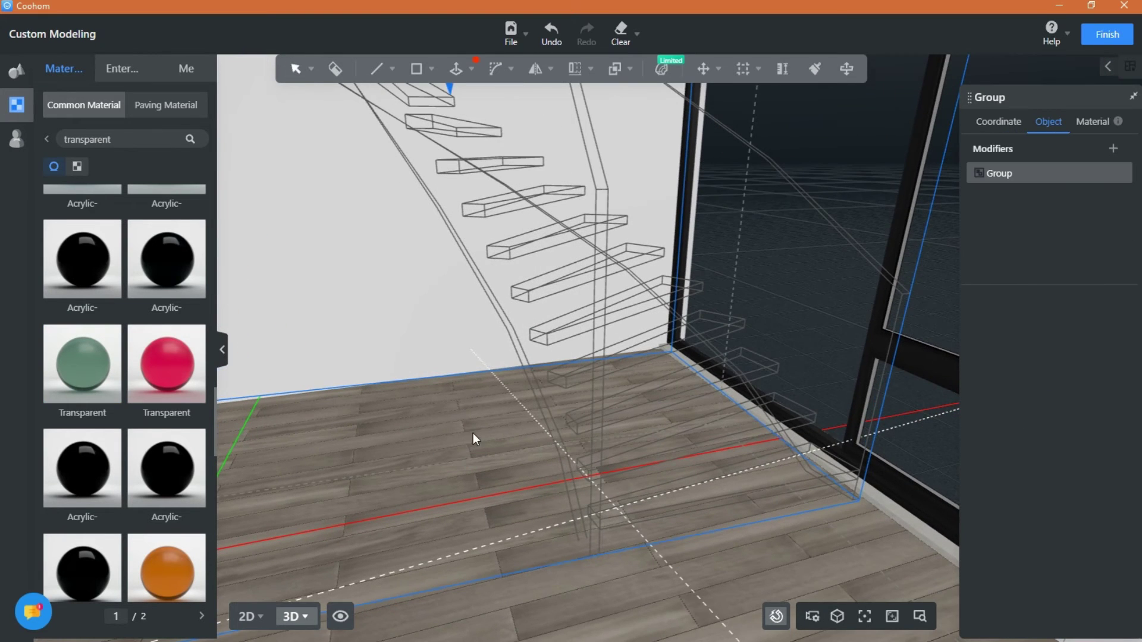
{"action": "left_click", "coordinate": [549, 41]}
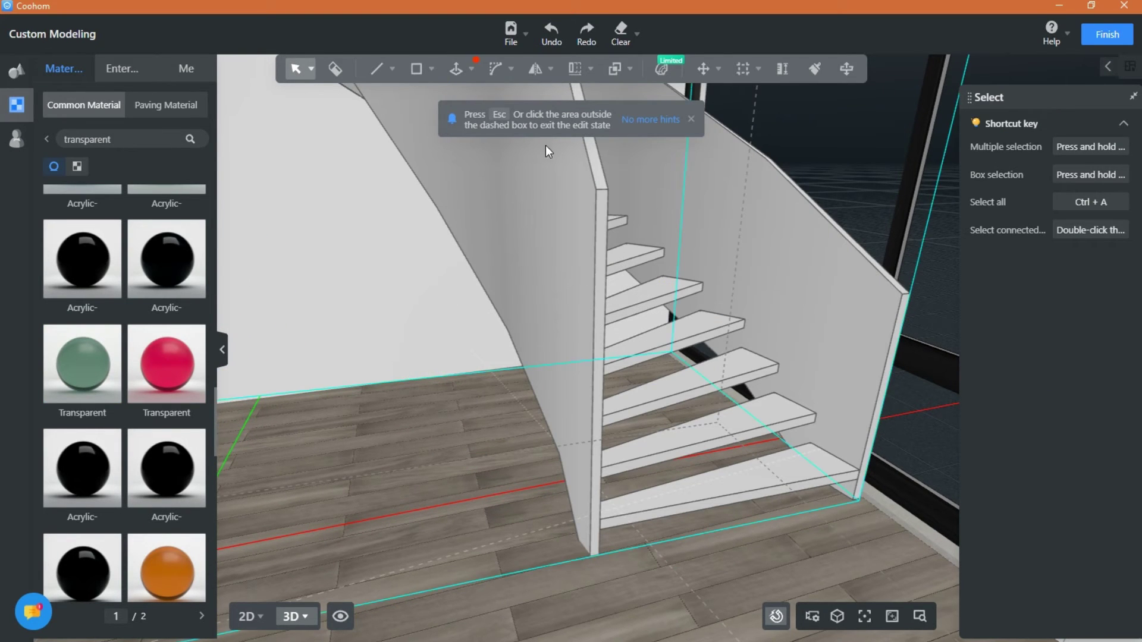
Step: Exit the group's edit state and ungroup the staircase so its side panels are separate from the treads
{"action": "left_click", "coordinate": [605, 344]}
{"action": "key", "text": "Escape"}
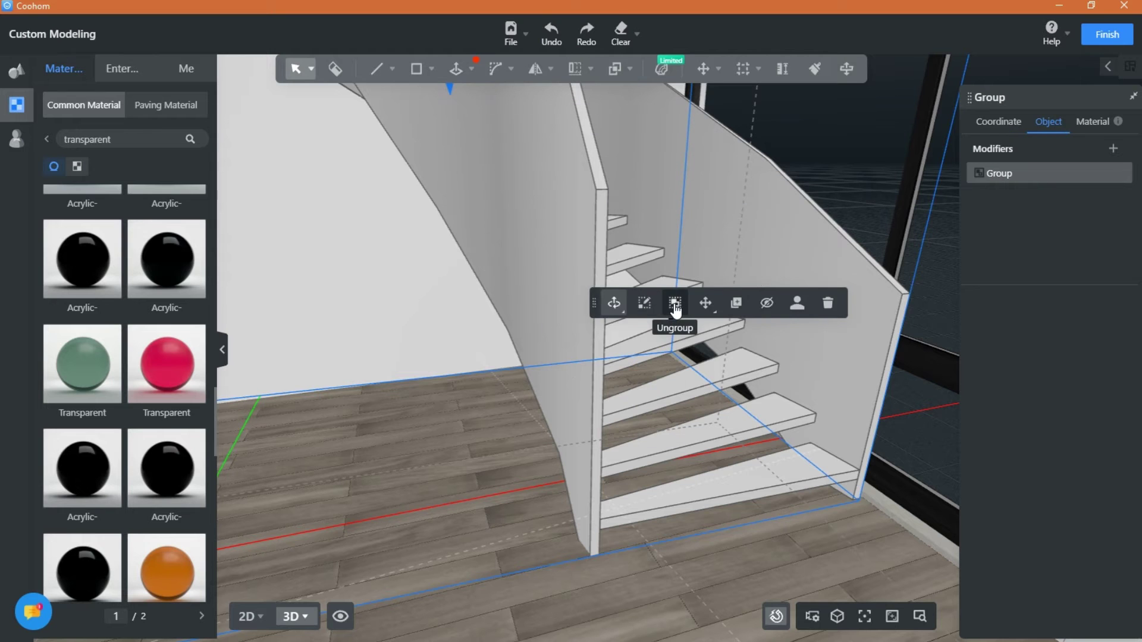
{"action": "left_click", "coordinate": [674, 305]}
Step: Apply the green Transparent material to the staircase's inner side panel
{"action": "left_click", "coordinate": [584, 303]}
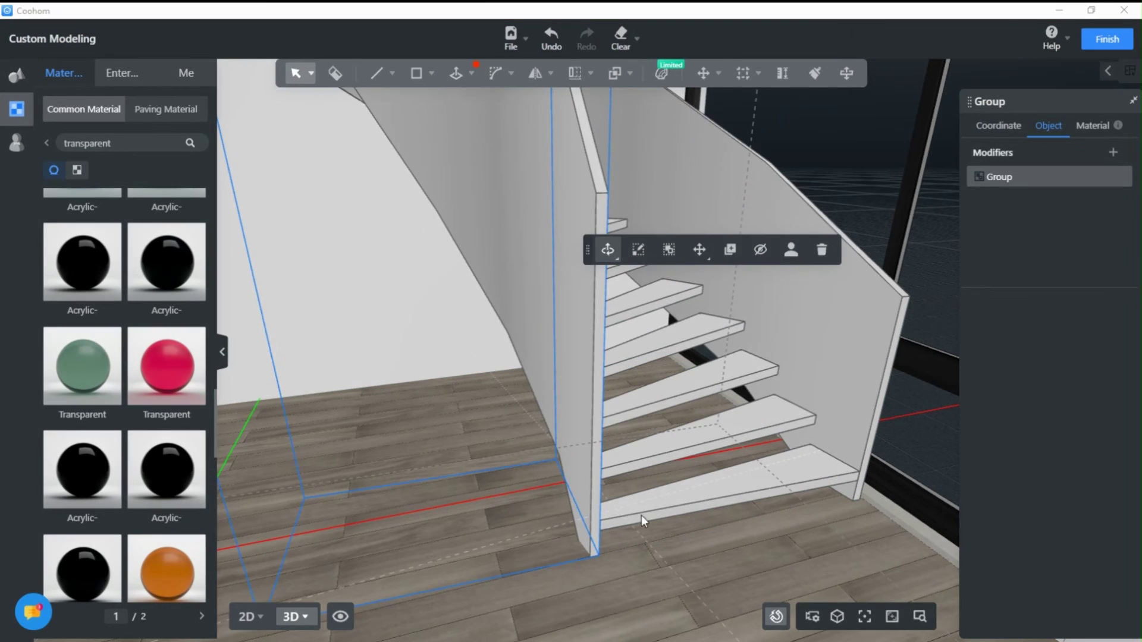
{"action": "scroll", "coordinate": [641, 515], "scroll_direction": "down", "scroll_amount": 5}
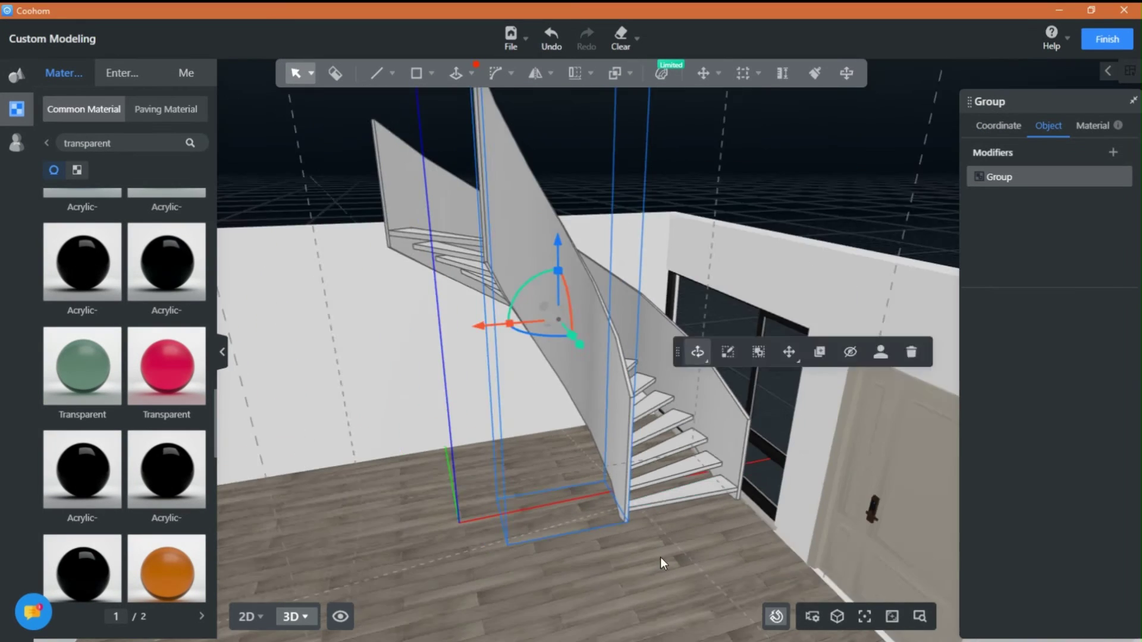
{"action": "right_click_drag", "start_coordinate": [660, 558], "coordinate": [613, 538]}
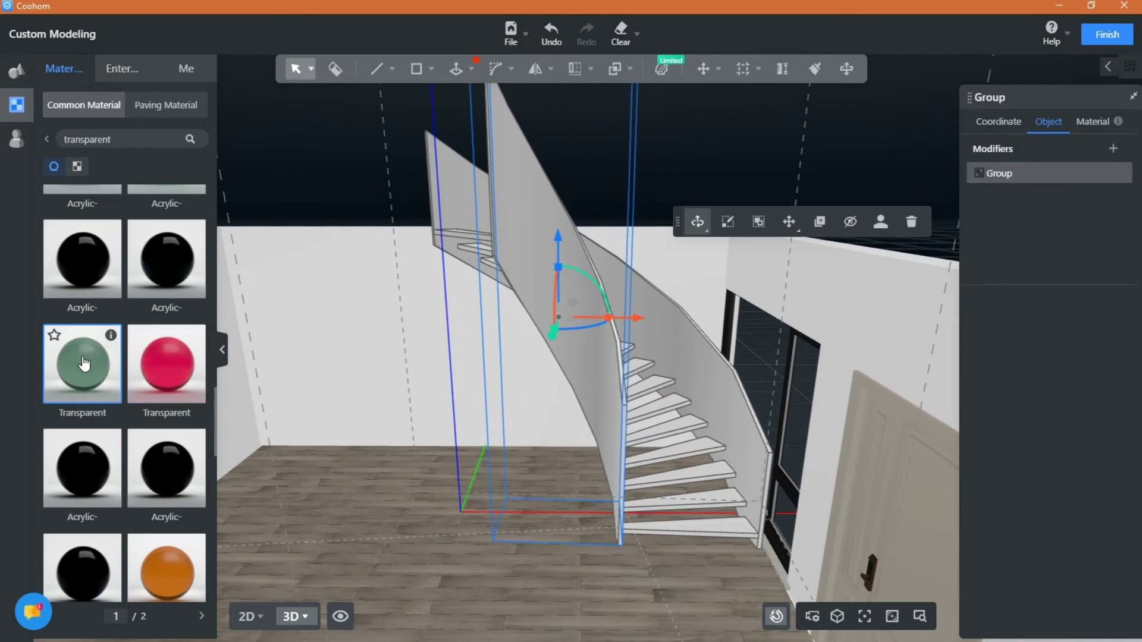
{"action": "left_click_drag", "start_coordinate": [84, 363], "coordinate": [590, 393]}
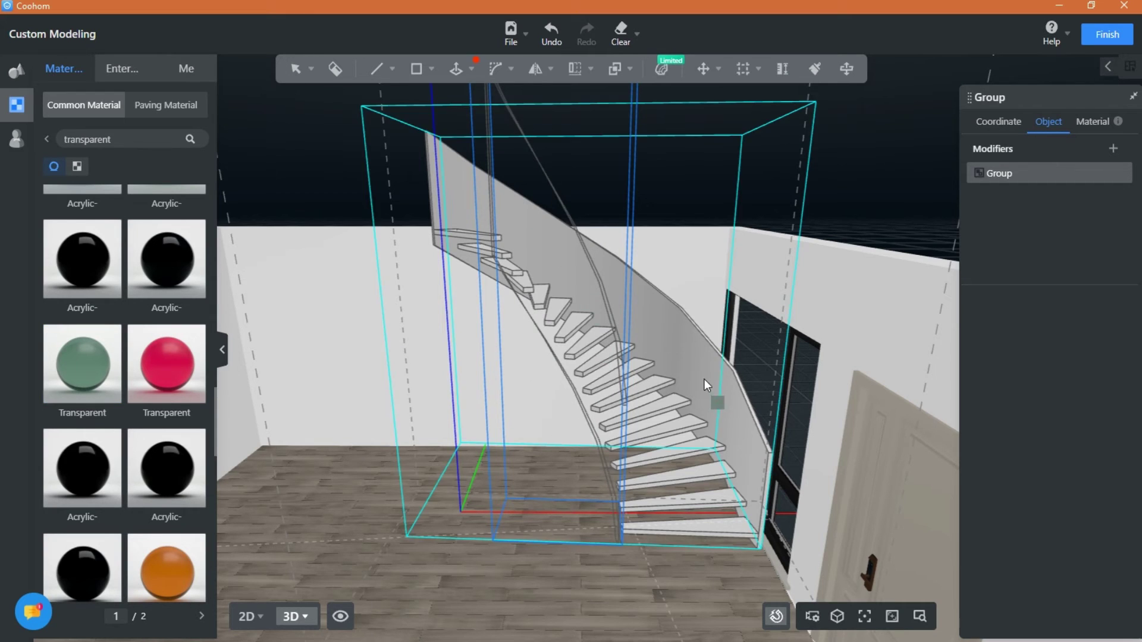
Step: Apply the green Transparent material to the staircase's outer side panel and clear the selection
{"action": "scroll", "coordinate": [718, 380], "scroll_direction": "up", "scroll_amount": 3}
{"action": "right_click_drag", "start_coordinate": [717, 380], "coordinate": [540, 434]}
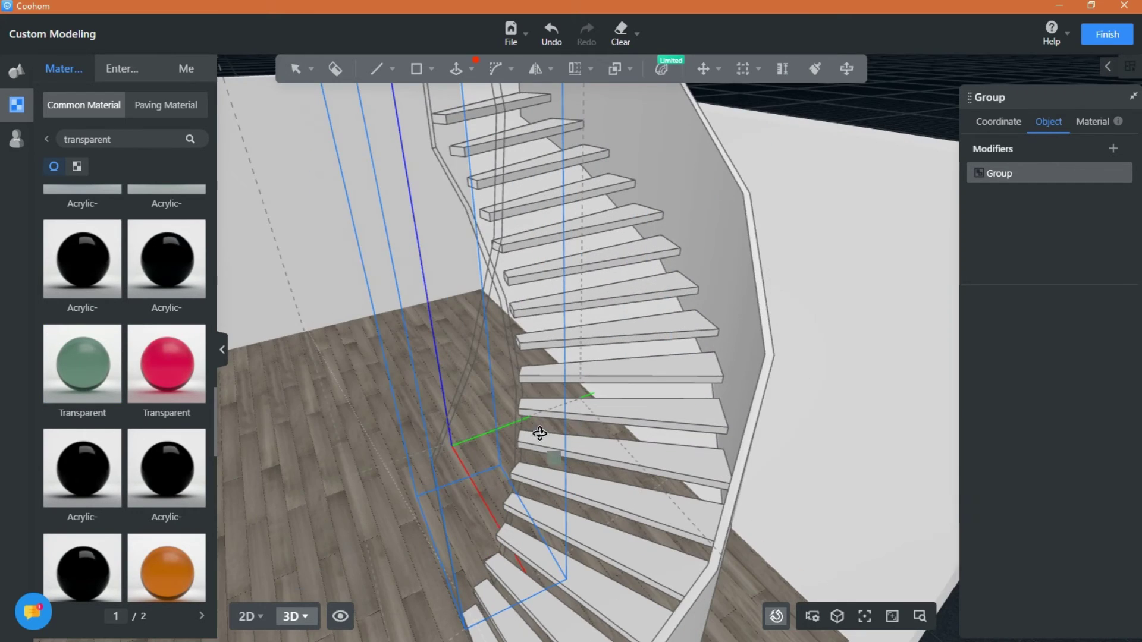
{"action": "left_click", "coordinate": [751, 390]}
{"action": "mouse_move", "coordinate": [775, 451]}
{"action": "right_mouse_down"}
{"action": "mouse_move", "coordinate": [892, 429]}
{"action": "mouse_move", "coordinate": [766, 436]}
{"action": "right_mouse_up"}
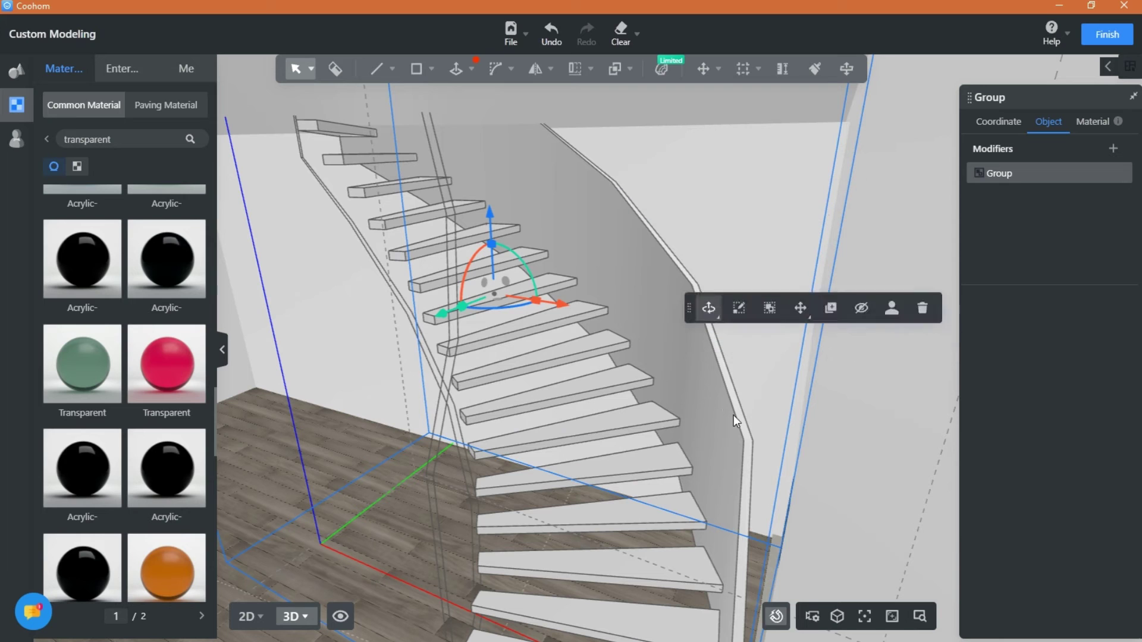
{"action": "double_click", "coordinate": [531, 439]}
{"action": "scroll", "coordinate": [531, 439], "scroll_direction": "down", "scroll_amount": 3}
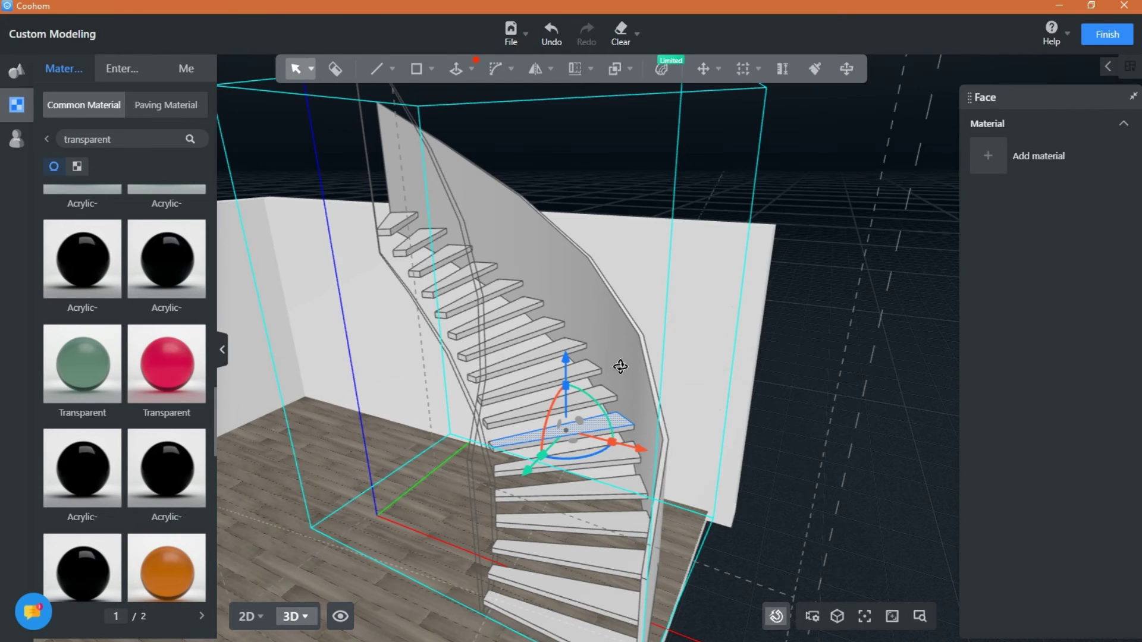
{"action": "right_click", "coordinate": [619, 367]}
{"action": "left_click_drag", "start_coordinate": [98, 386], "coordinate": [659, 308]}
{"action": "left_click", "coordinate": [626, 358]}
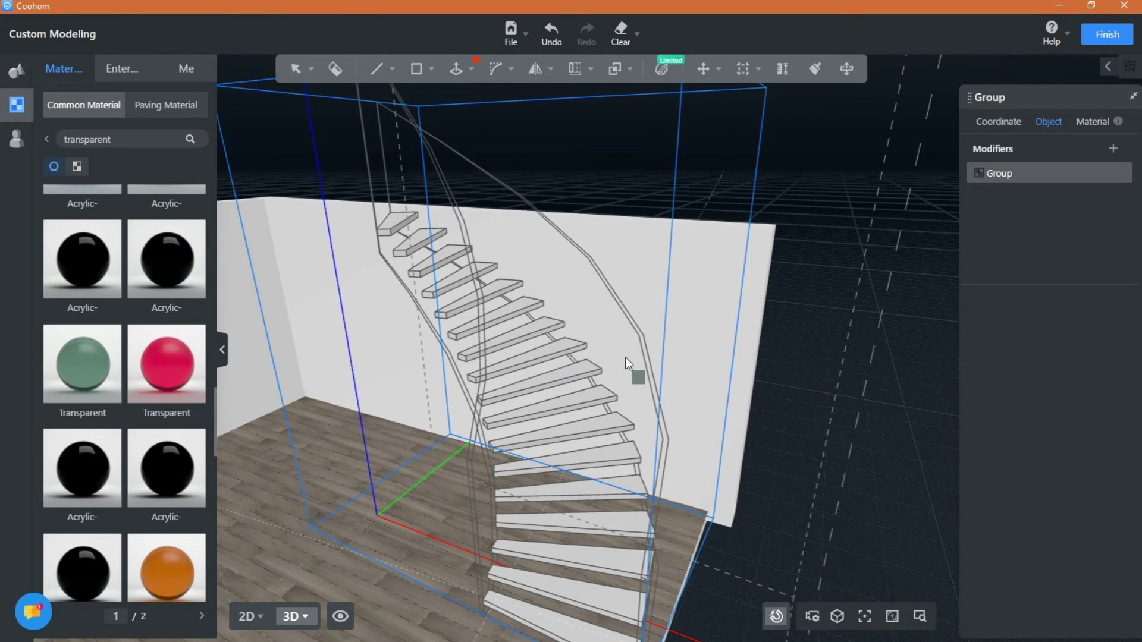
{"action": "right_click", "coordinate": [515, 244]}
{"action": "left_click", "coordinate": [763, 445]}
Step: Clear the transparent material search and search the common material library for "wood"
{"action": "right_click_drag", "start_coordinate": [764, 523], "coordinate": [828, 458]}
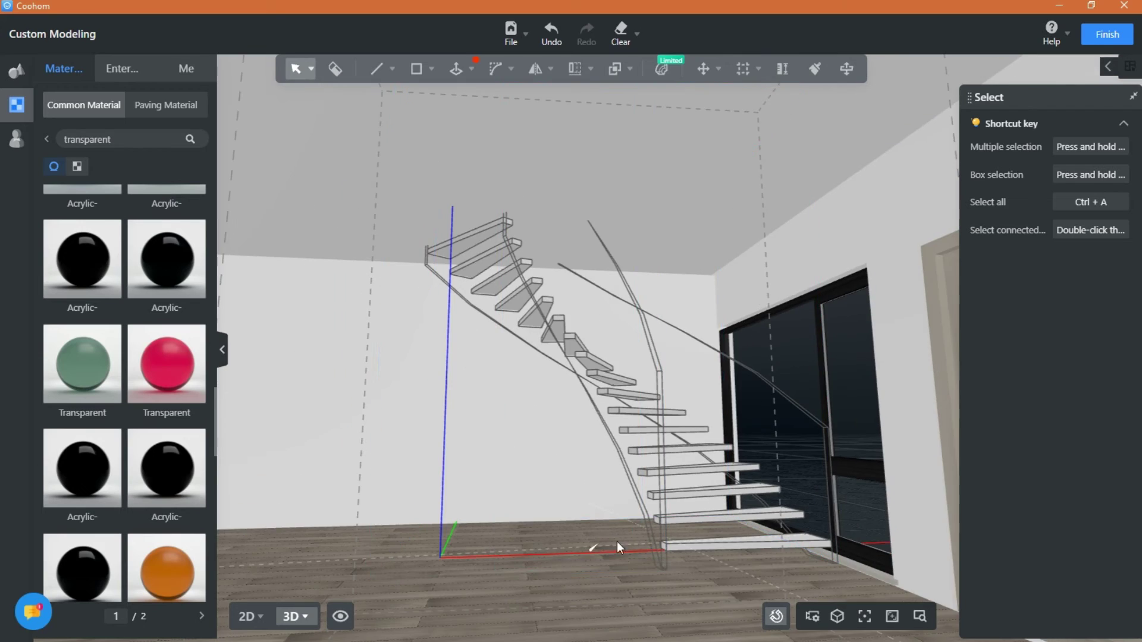
{"action": "right_click_drag", "start_coordinate": [619, 547], "coordinate": [574, 460]}
{"action": "scroll", "coordinate": [575, 458], "scroll_direction": "up", "scroll_amount": 3}
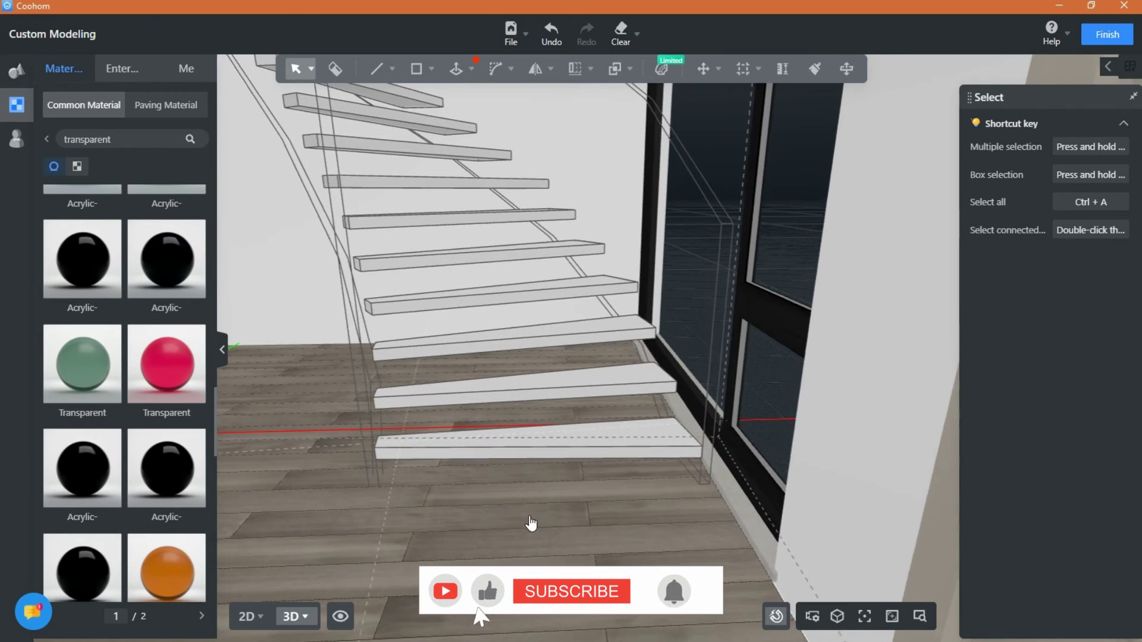
{"action": "middle_click_drag", "start_coordinate": [530, 518], "coordinate": [554, 515]}
{"action": "left_click", "coordinate": [45, 139]}
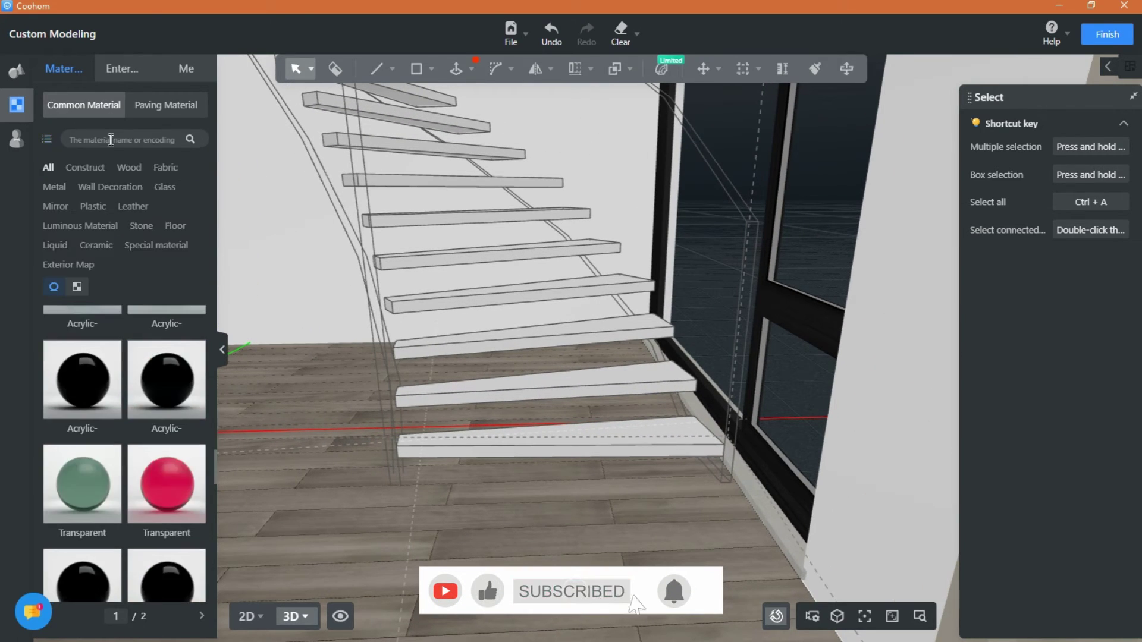
{"action": "left_click", "coordinate": [128, 168]}
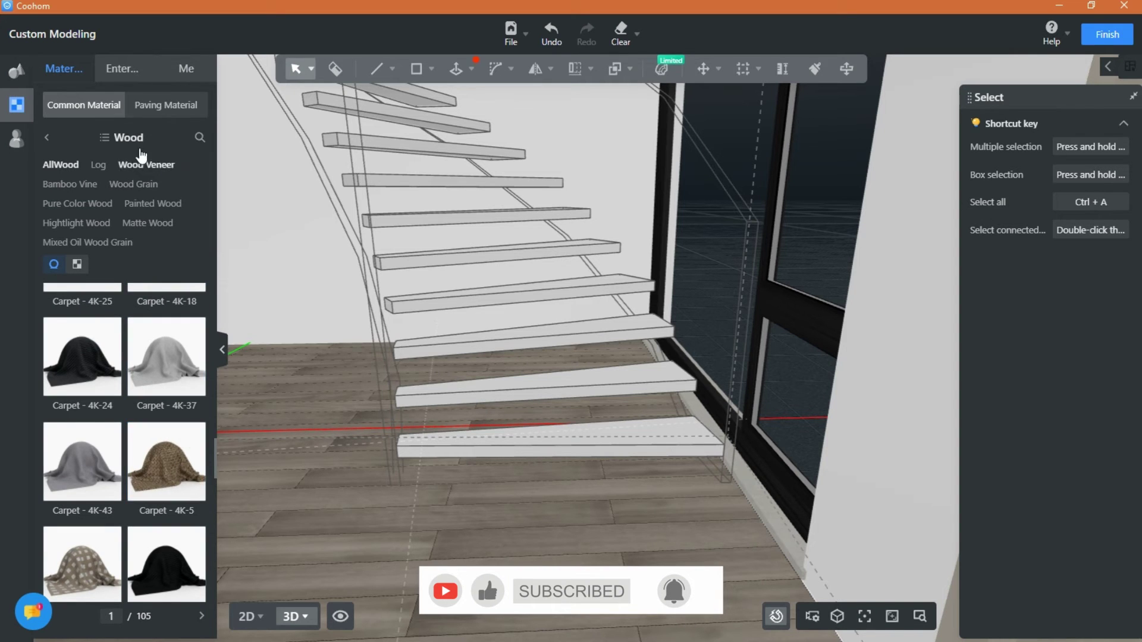
{"action": "left_click", "coordinate": [200, 138]}
{"action": "type", "text": "wo"}
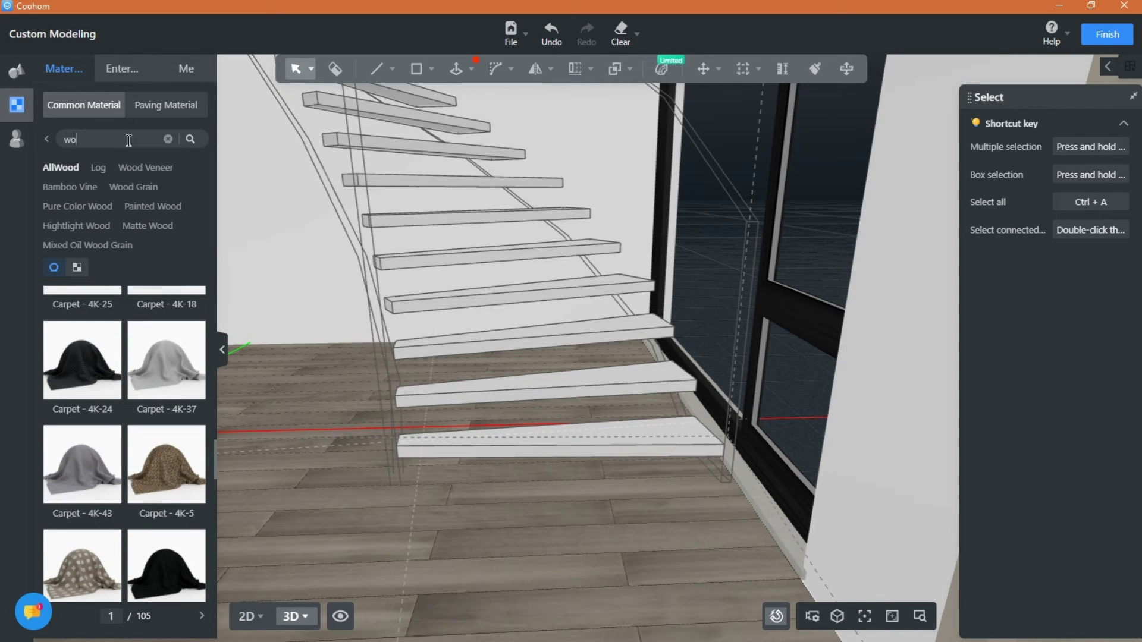
{"action": "type", "text": "od"}
{"action": "key", "text": "Return"}
{"action": "scroll", "coordinate": [121, 315], "scroll_direction": "down", "scroll_amount": 2}
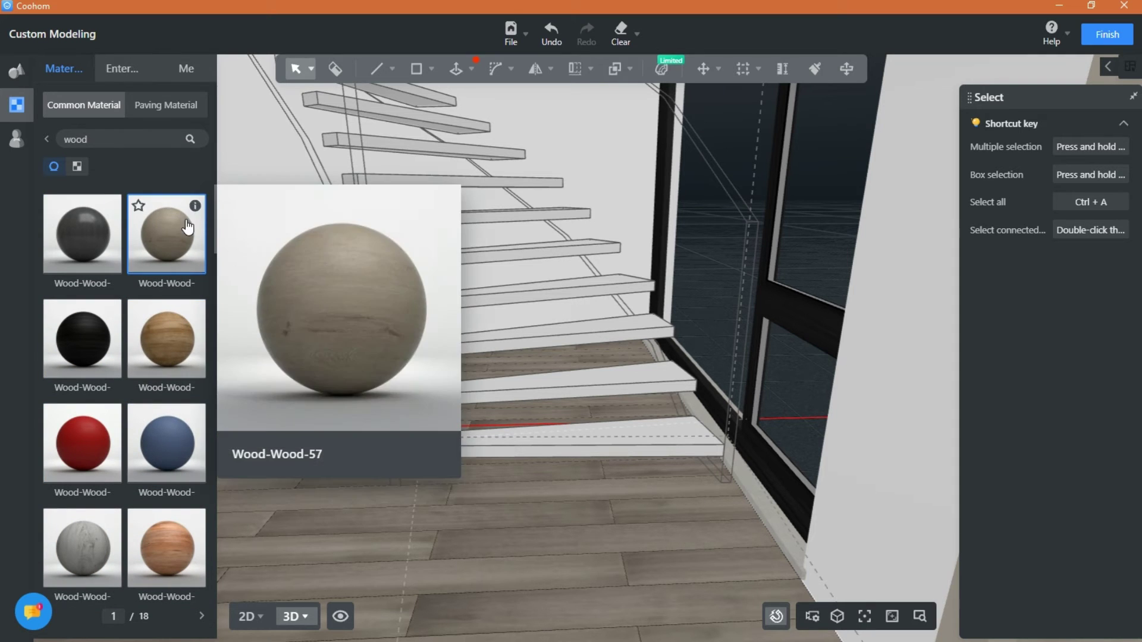
Step: Apply the Wood-Wood-57 material to the faces of the staircase treads
{"action": "left_click", "coordinate": [587, 443]}
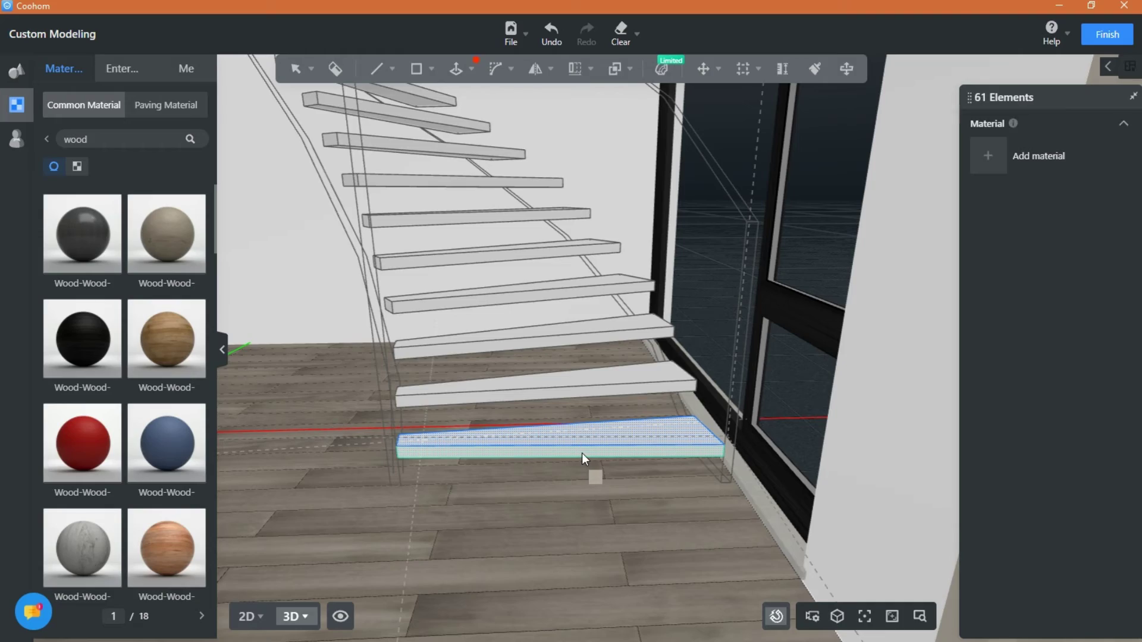
{"action": "left_click", "coordinate": [582, 452]}
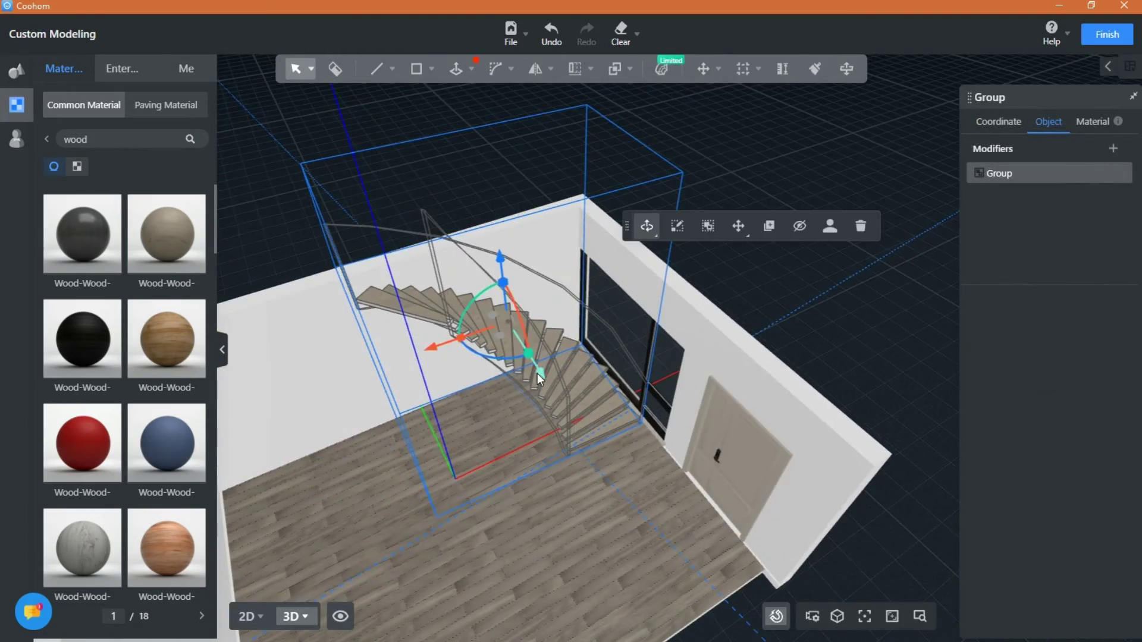
{"action": "left_click_drag", "start_coordinate": [538, 374], "coordinate": [535, 376]}
{"action": "scroll", "coordinate": [619, 534], "scroll_direction": "up", "scroll_amount": 3}
Step: Paint the tread side faces that are still plain with the same wood material using the material brush
{"action": "middle_click_drag", "start_coordinate": [620, 534], "coordinate": [476, 496]}
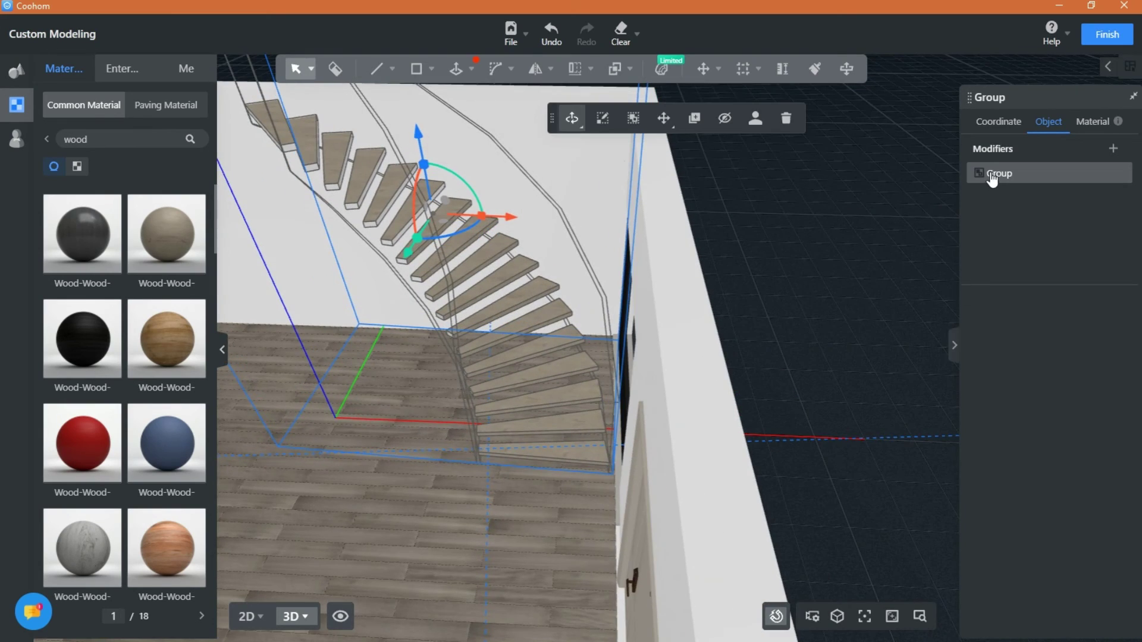
{"action": "scroll", "coordinate": [506, 341], "scroll_direction": "up", "scroll_amount": 3}
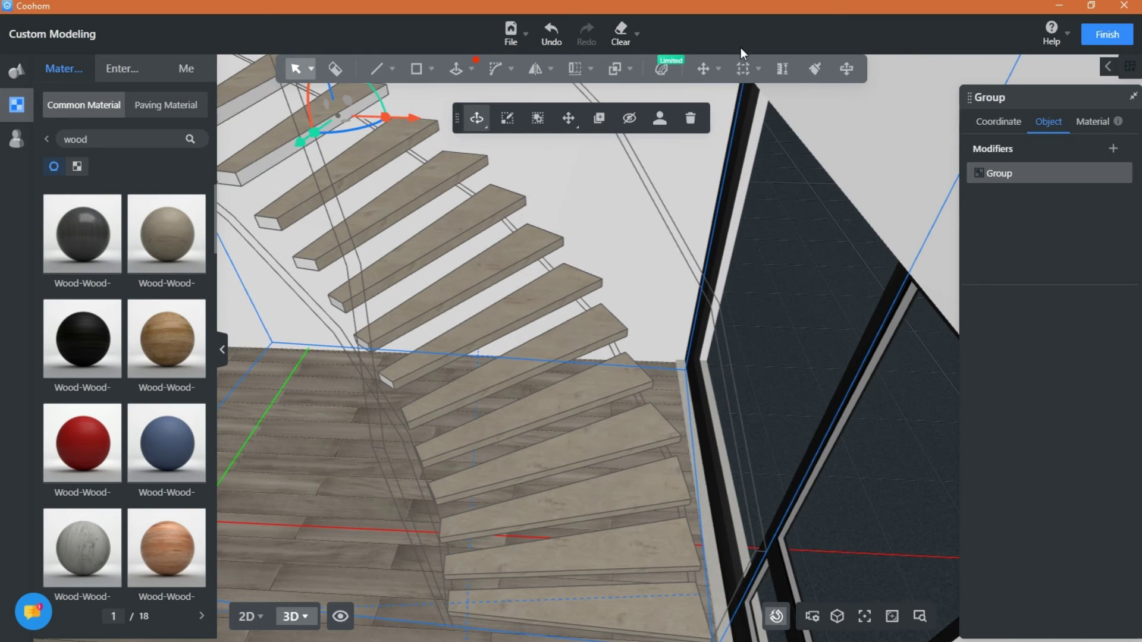
{"action": "left_click", "coordinate": [815, 69]}
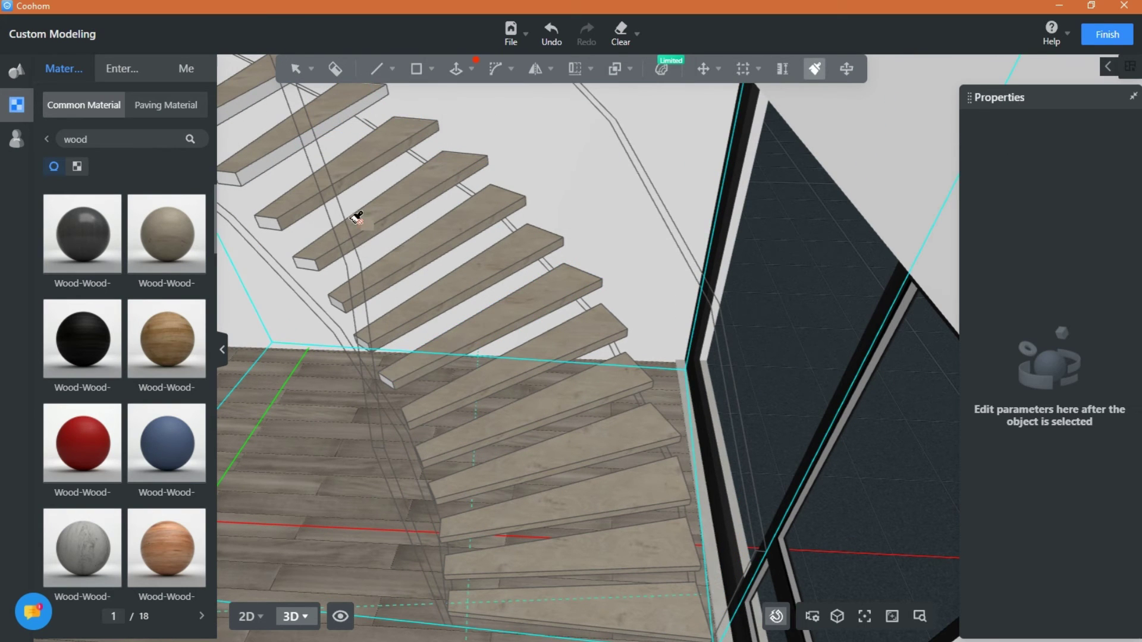
{"action": "mouse_move", "coordinate": [461, 107]}
{"action": "middle_mouse_down"}
{"action": "mouse_move", "coordinate": [295, 143]}
{"action": "mouse_move", "coordinate": [457, 339]}
{"action": "middle_mouse_up"}
{"action": "scroll", "coordinate": [454, 321], "scroll_direction": "up", "scroll_amount": 4}
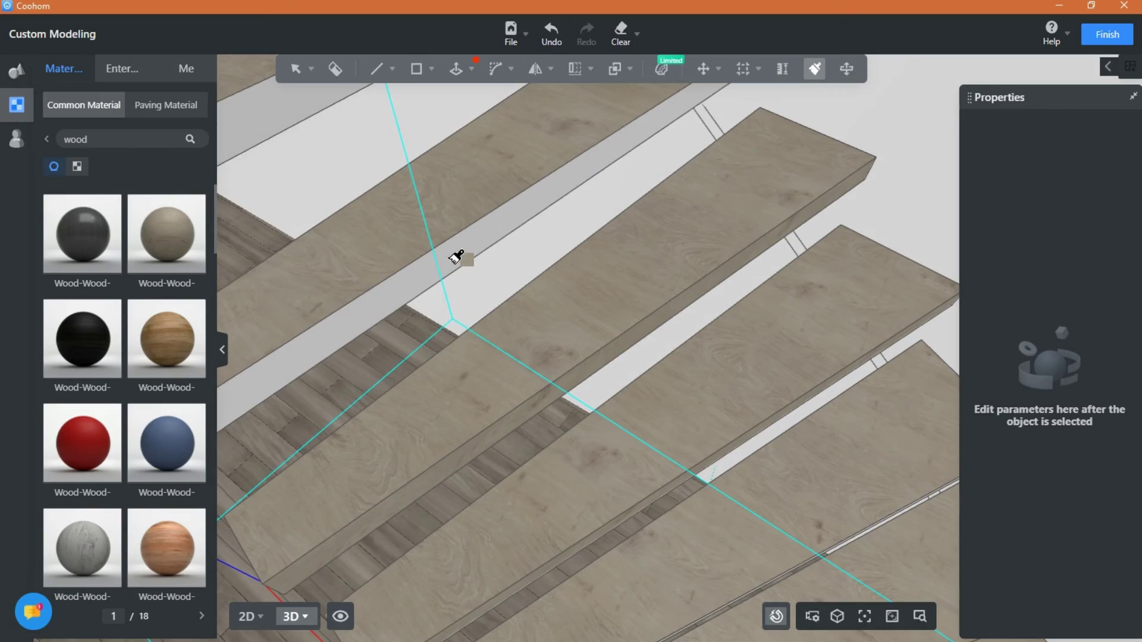
{"action": "scroll", "coordinate": [455, 257], "scroll_direction": "down", "scroll_amount": 10}
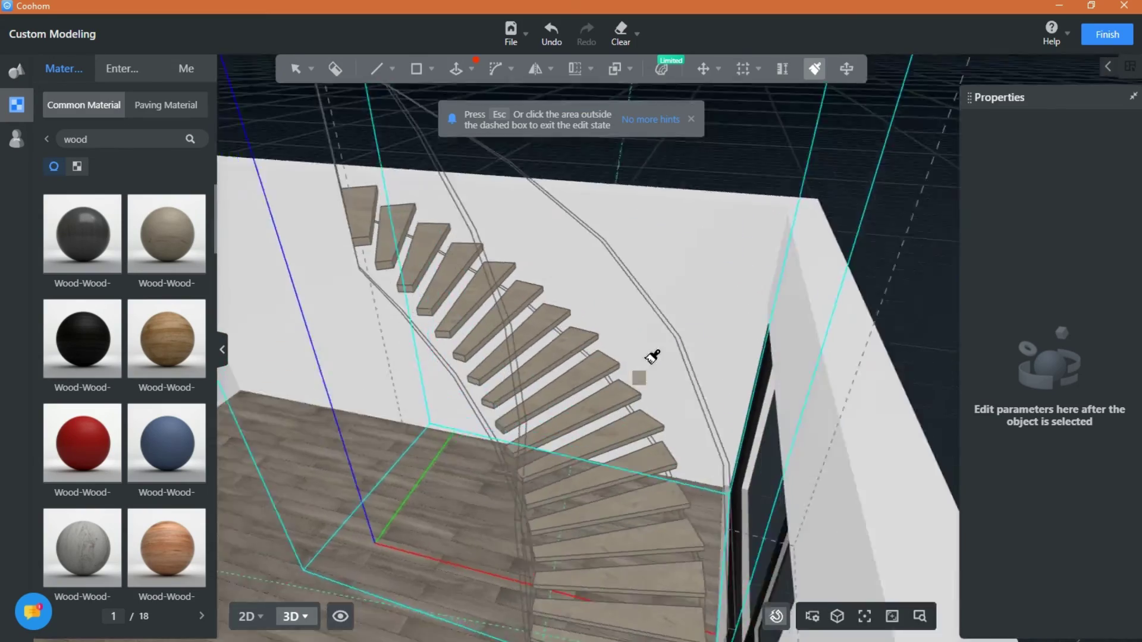
{"action": "middle_click_drag", "start_coordinate": [653, 357], "coordinate": [481, 415]}
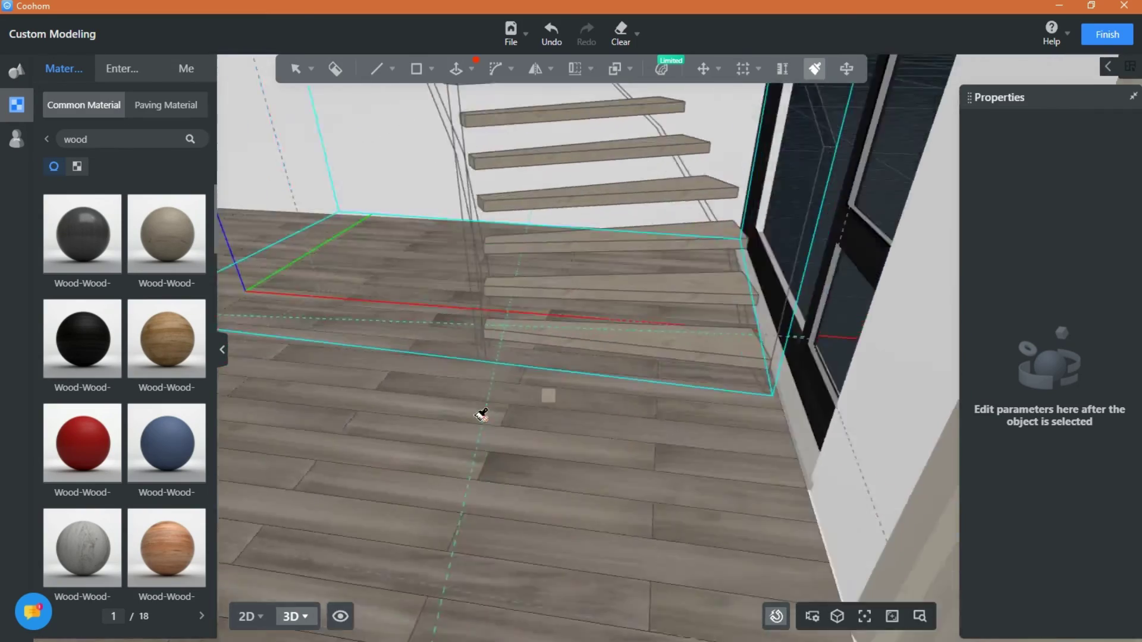
{"action": "left_click_drag", "start_coordinate": [482, 414], "coordinate": [459, 417]}
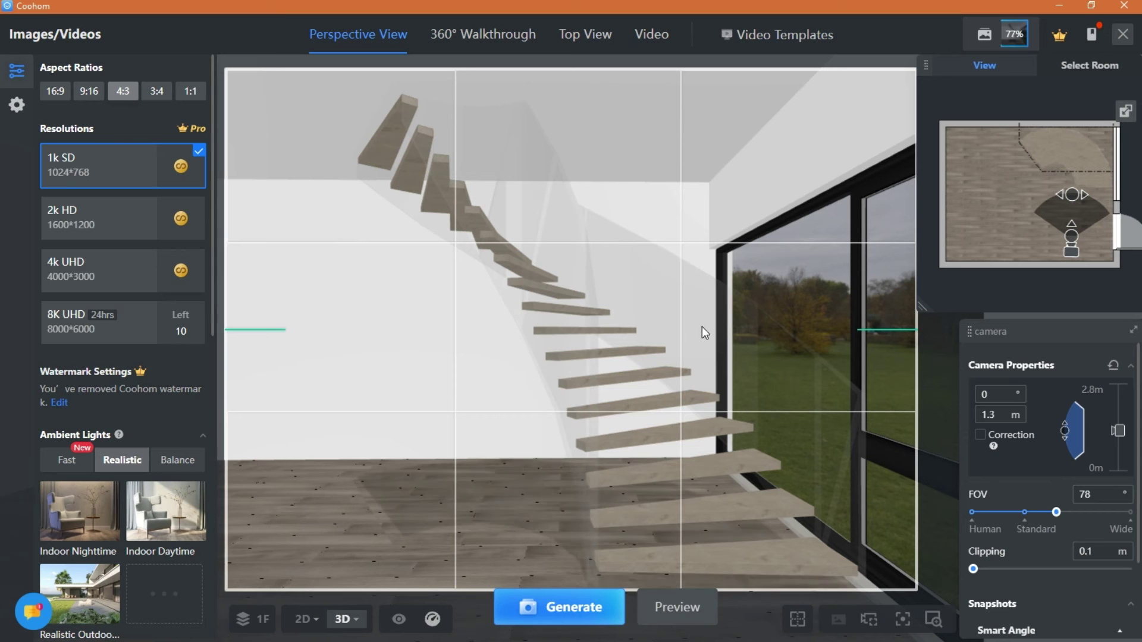
Step: Examine the rendered images of the spiral staircase, comparing the different transparent side panels and the wooden treads
{"action": "scroll", "coordinate": [424, 162], "scroll_direction": "down", "scroll_amount": 2}
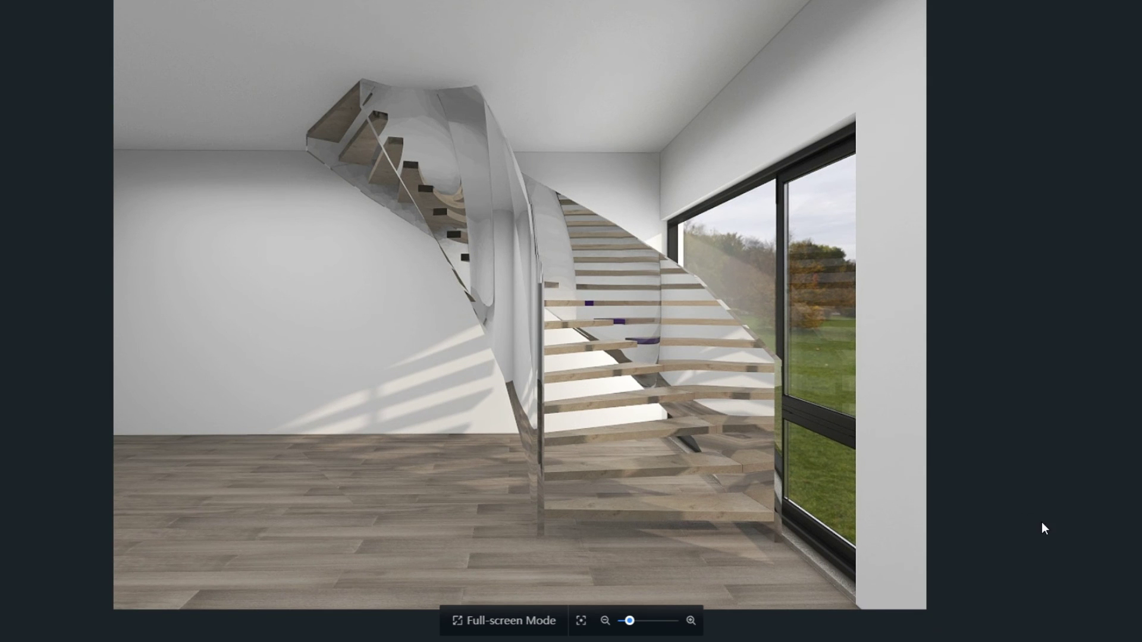
{"action": "scroll", "coordinate": [762, 295], "scroll_direction": "up", "scroll_amount": 2}
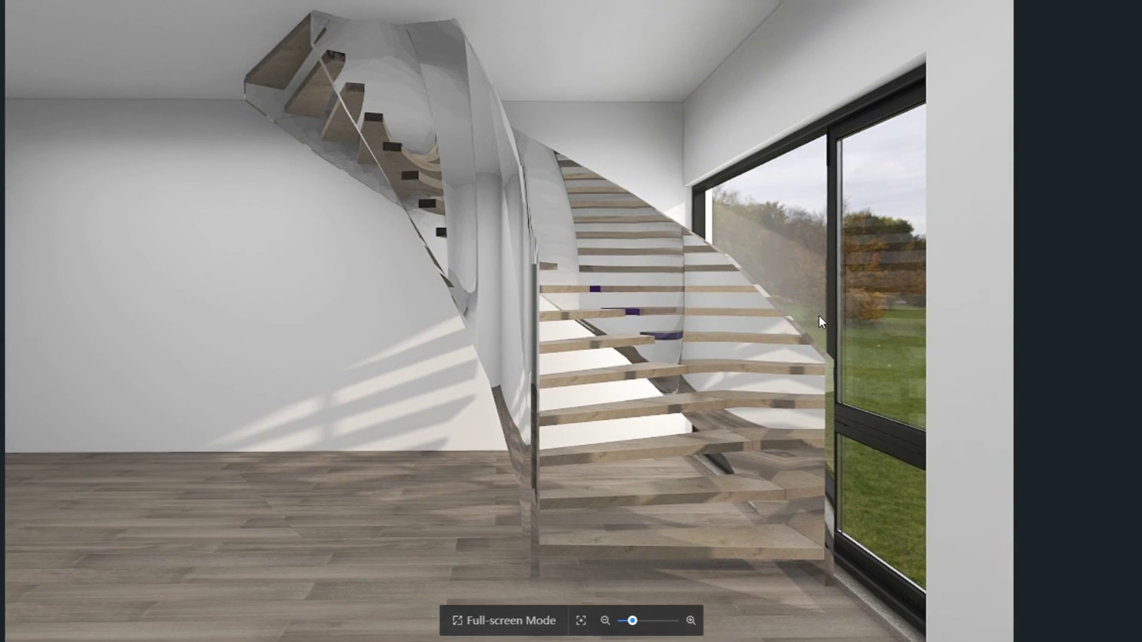
{"action": "left_click_drag", "start_coordinate": [819, 316], "coordinate": [908, 309]}
{"action": "scroll", "coordinate": [873, 319], "scroll_direction": "up", "scroll_amount": 1}
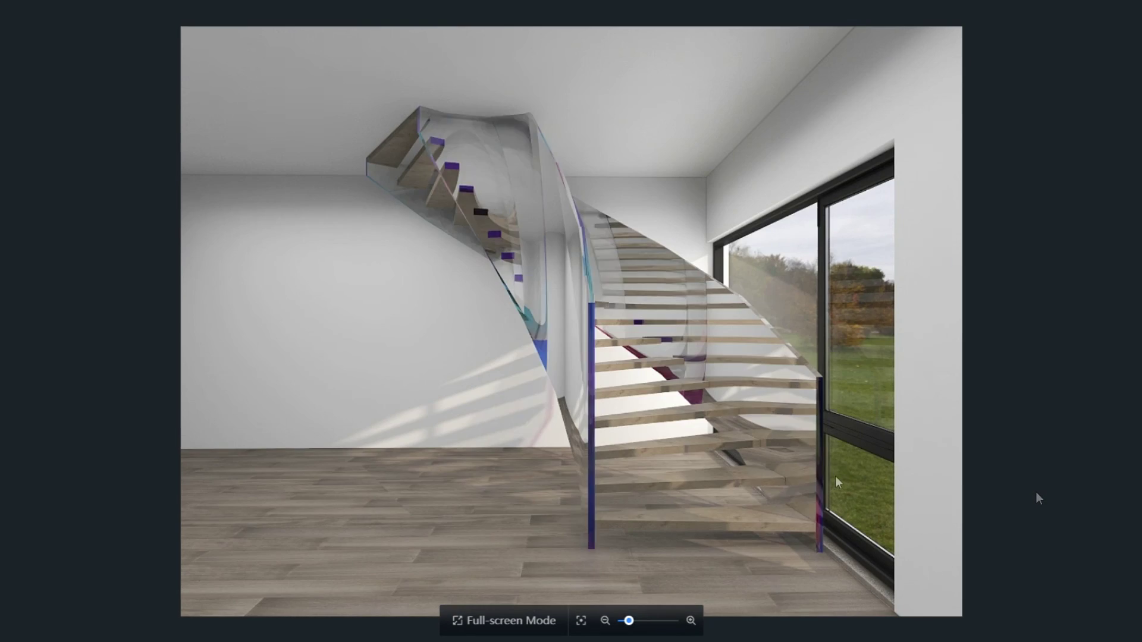
{"action": "scroll", "coordinate": [826, 457], "scroll_direction": "up", "scroll_amount": 2}
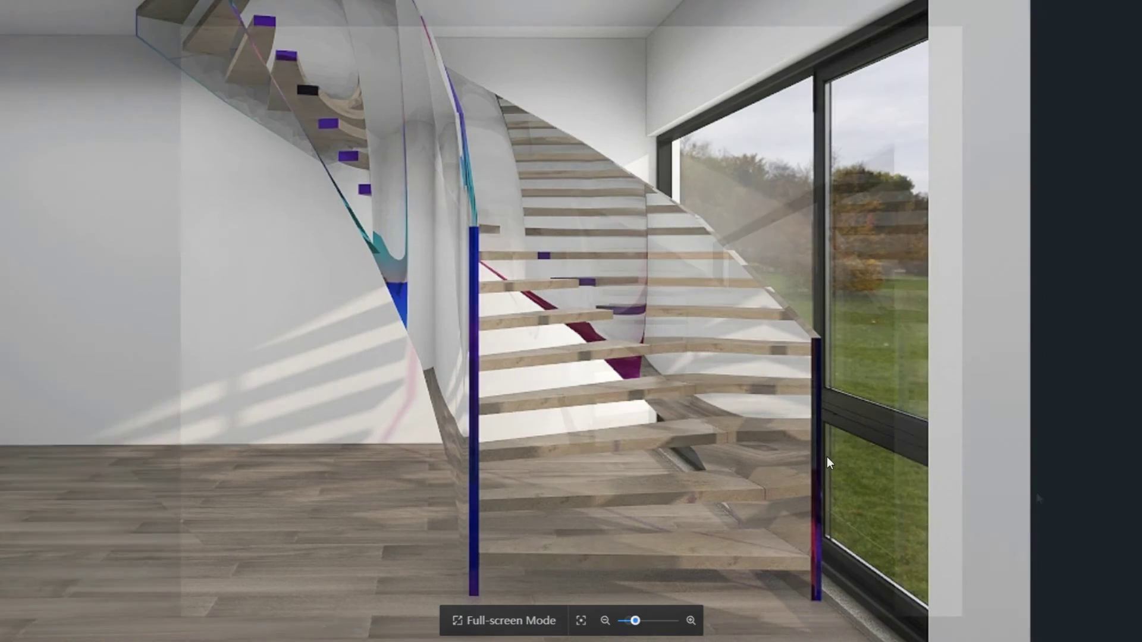
{"action": "left_click_drag", "start_coordinate": [827, 457], "coordinate": [887, 485]}
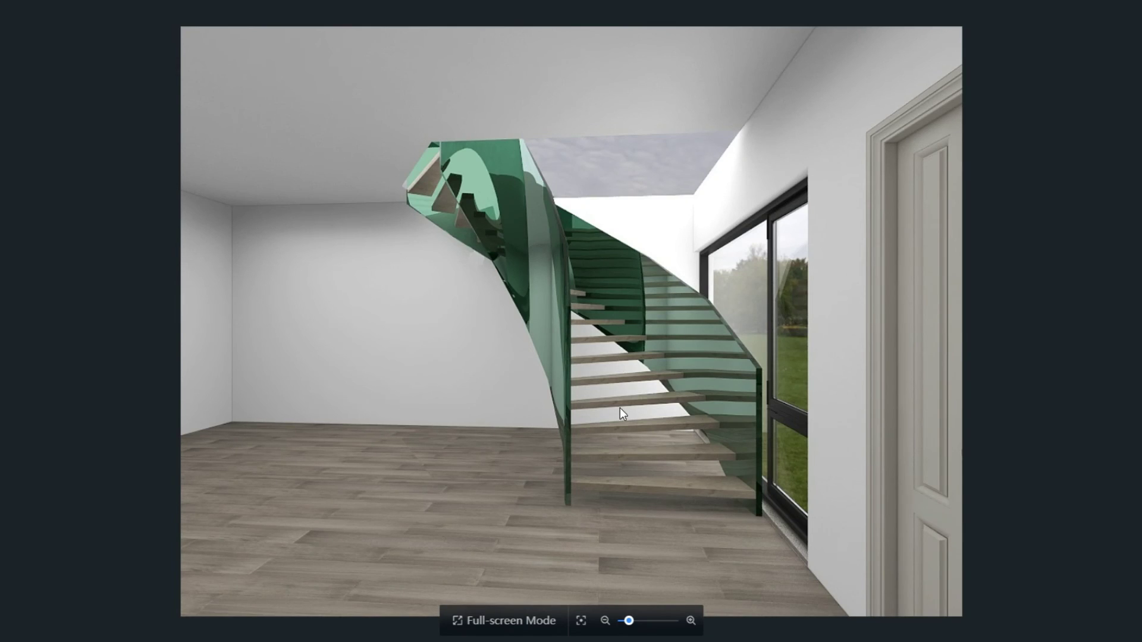
{"action": "scroll", "coordinate": [621, 409], "scroll_direction": "up", "scroll_amount": 2}
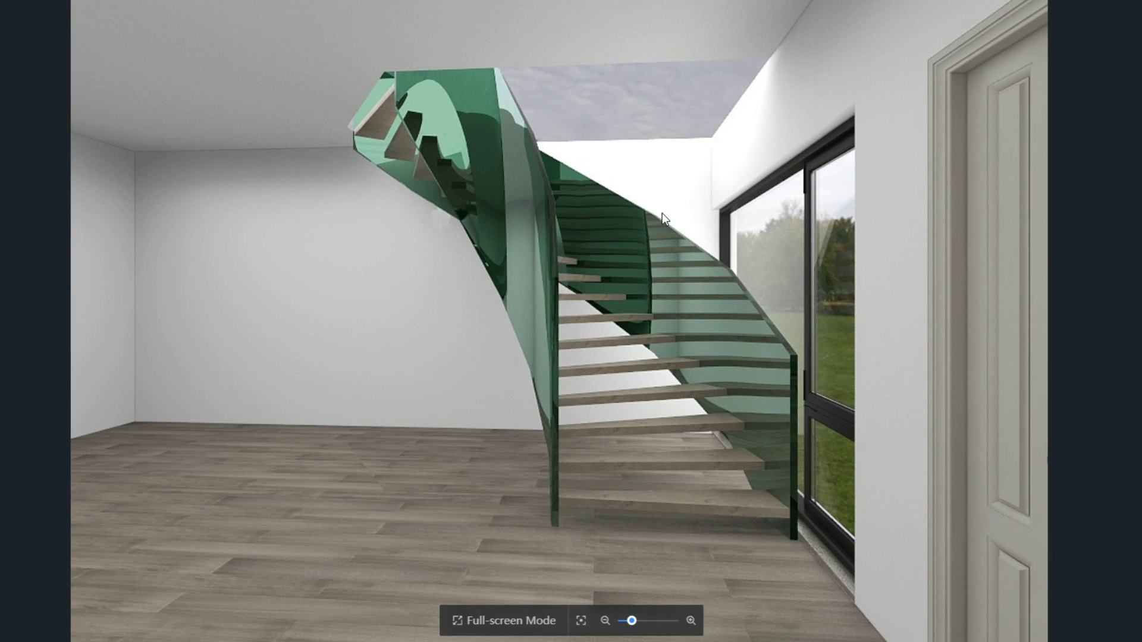